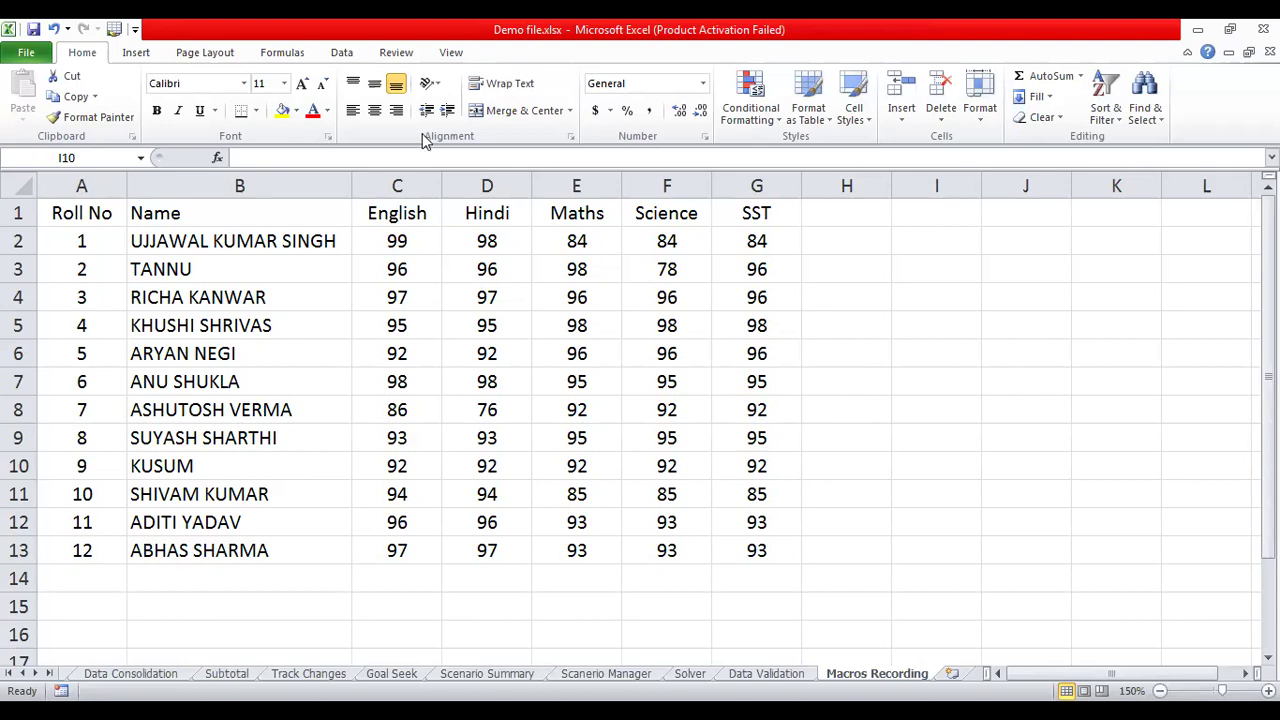
Enable the Developer tab in the ribbon customization options and switch to it.
left_click(27, 52)
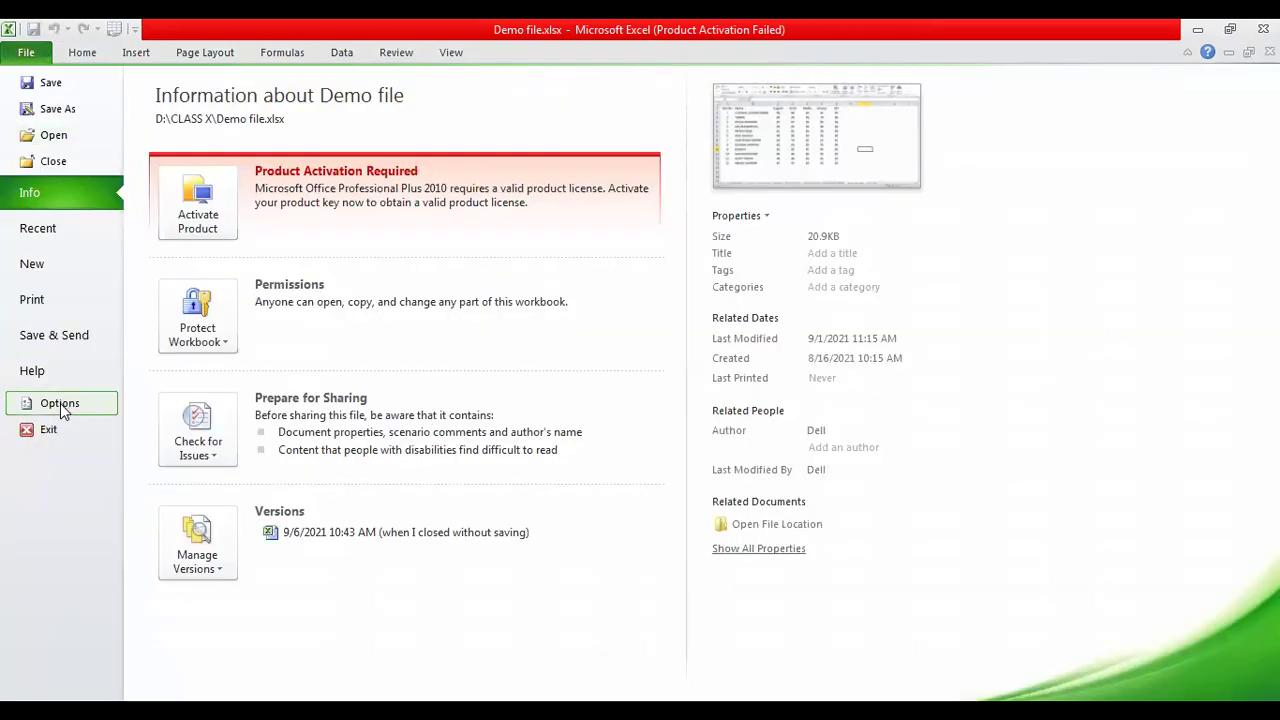
key("Escape")
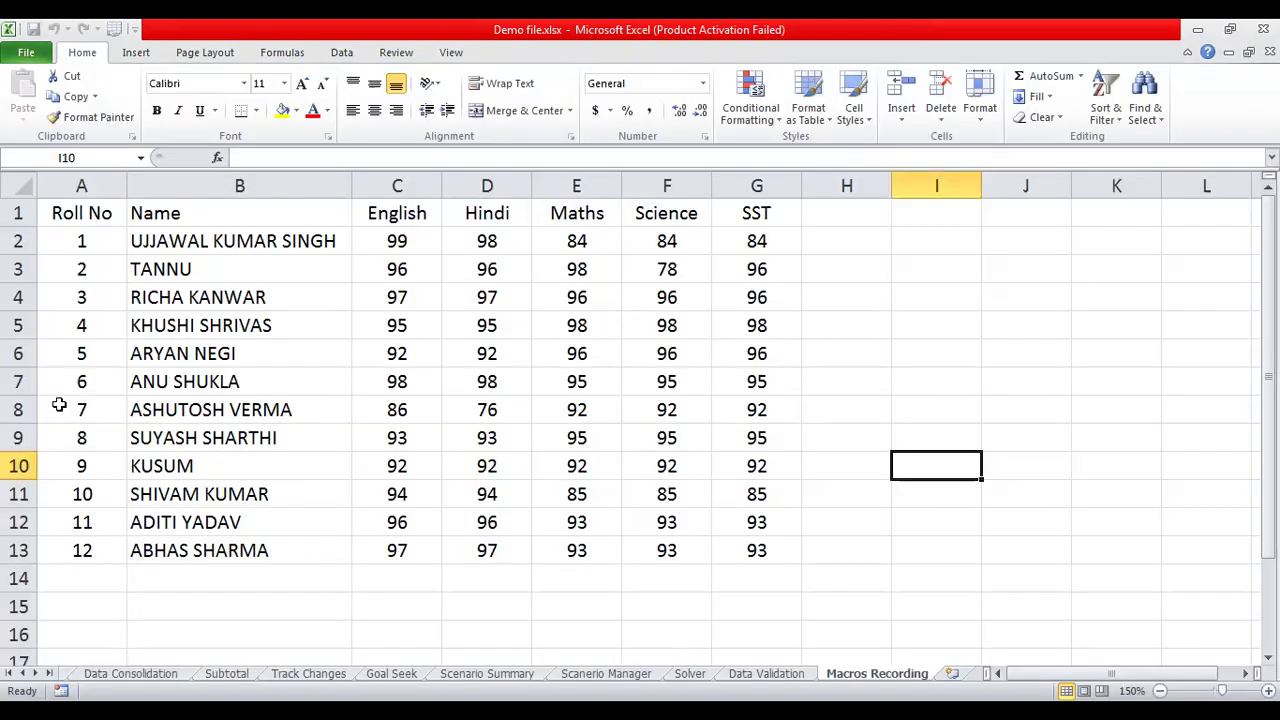
left_click(302, 244)
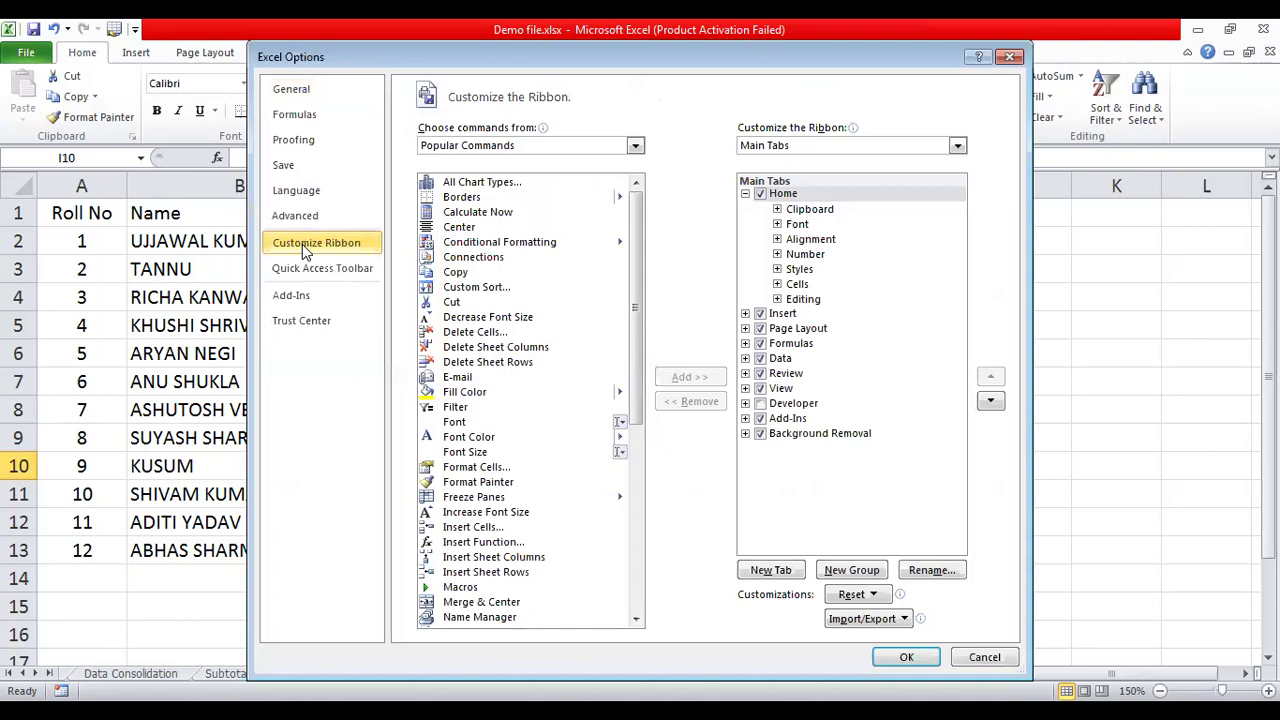
left_click(760, 403)
left_click(897, 657)
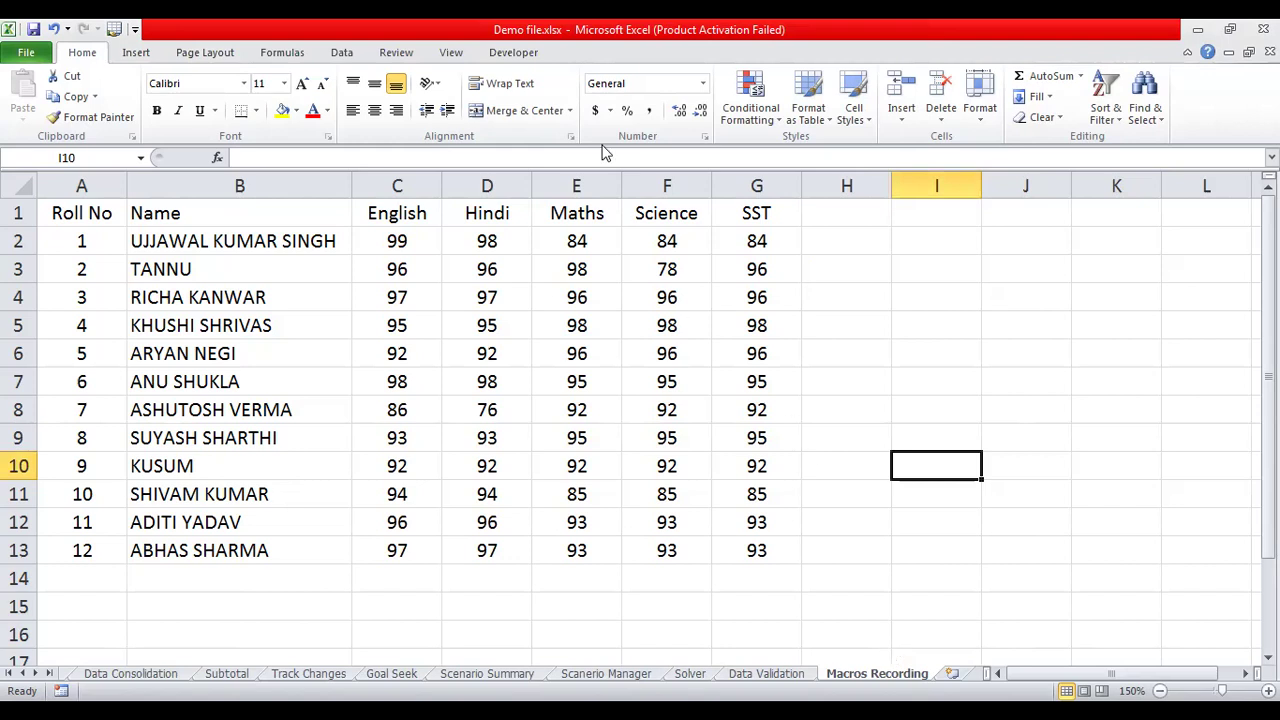
left_click(506, 56)
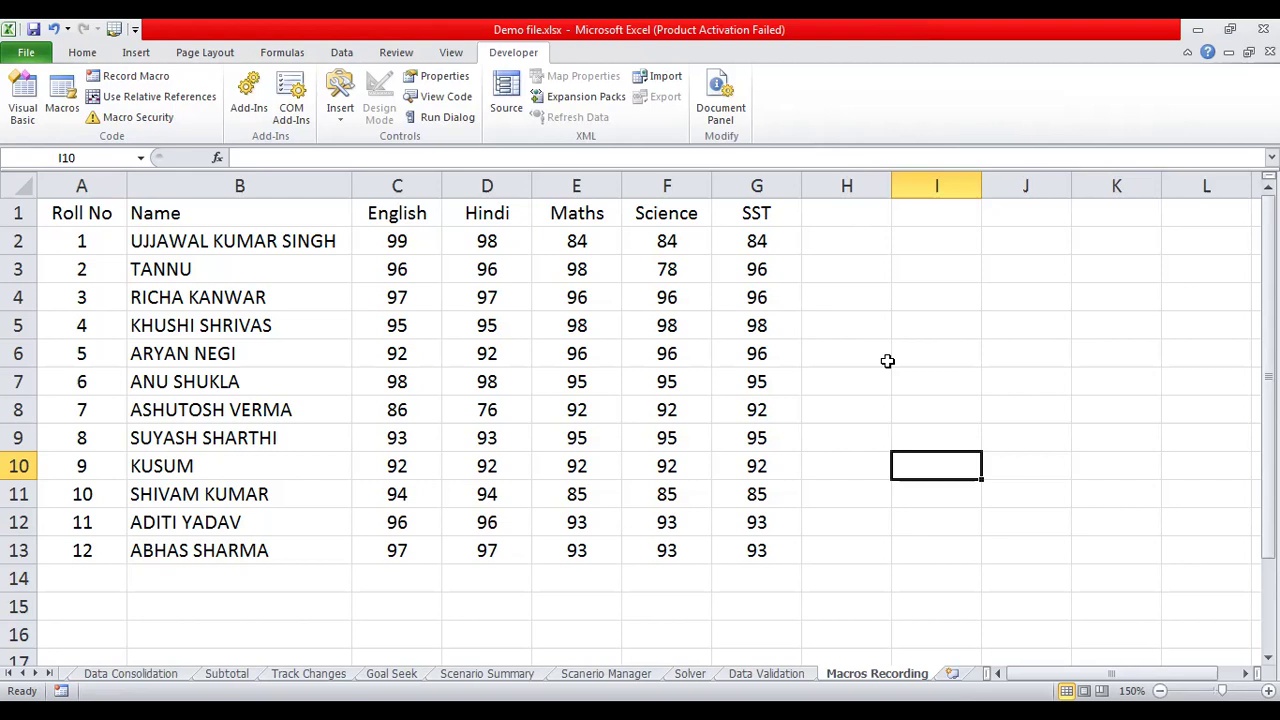
left_click(848, 212)
type("T")
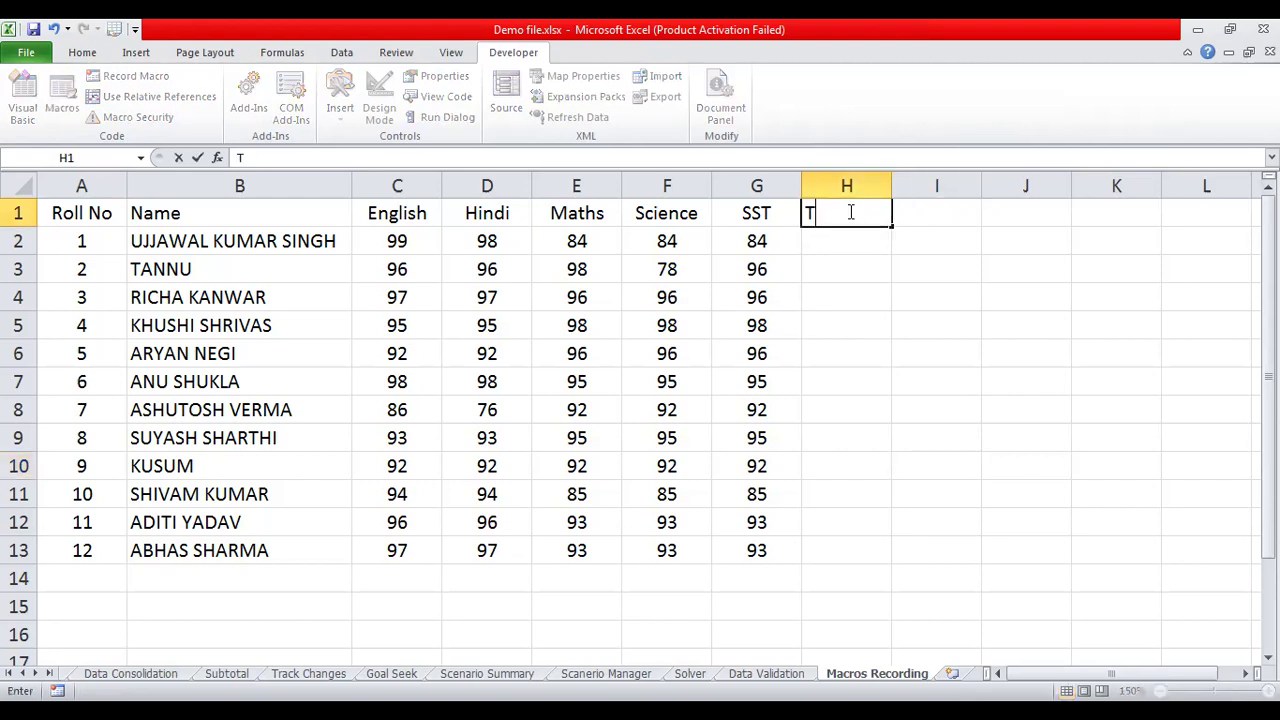
key("BackSpace")
left_click(853, 390)
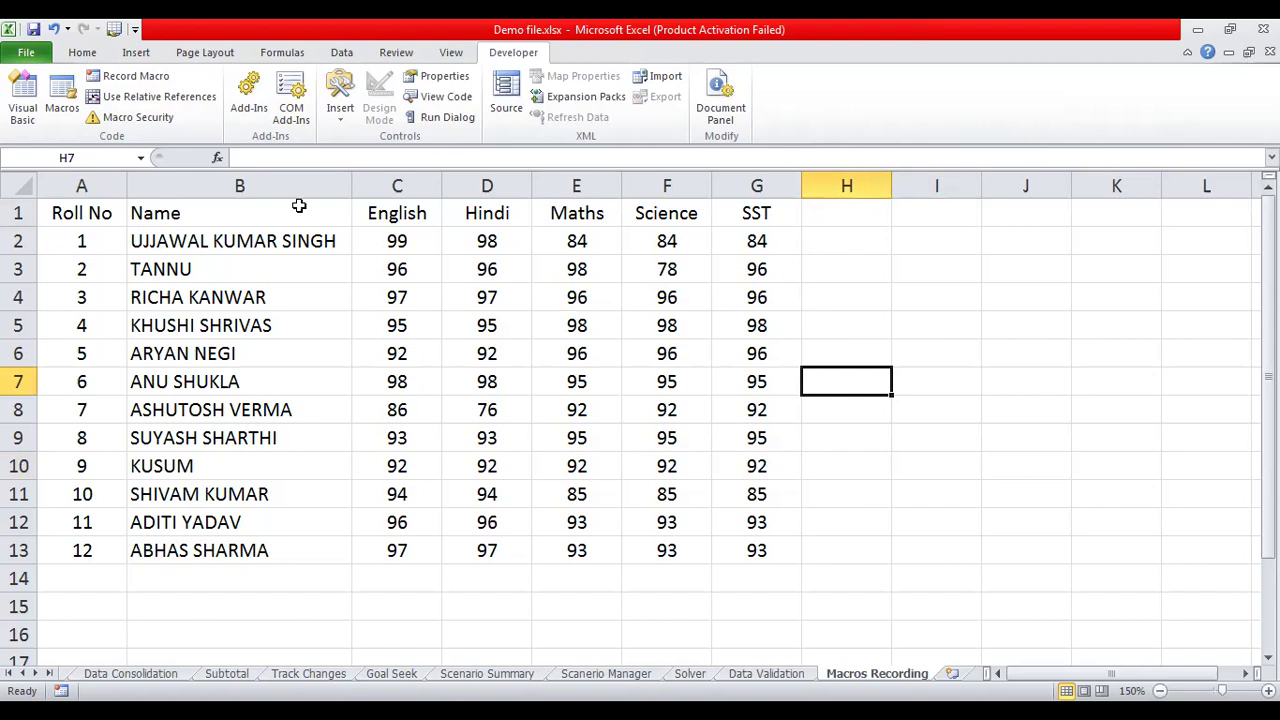
Start recording a macro named Calculation with the shortcut Ctrl+Shift+C, stored in the Personal Macro Workbook.
left_click(136, 80)
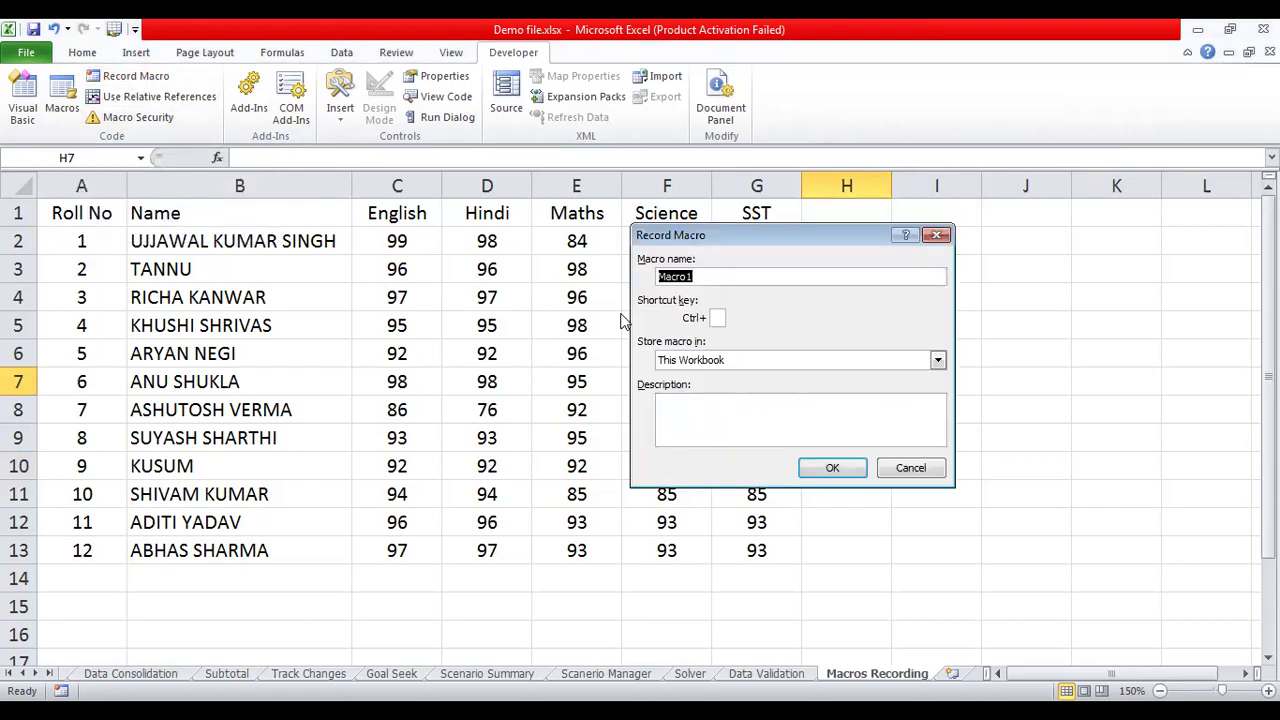
key("BackSpace")
type("Call")
type("culatio")
type("n")
type("C")
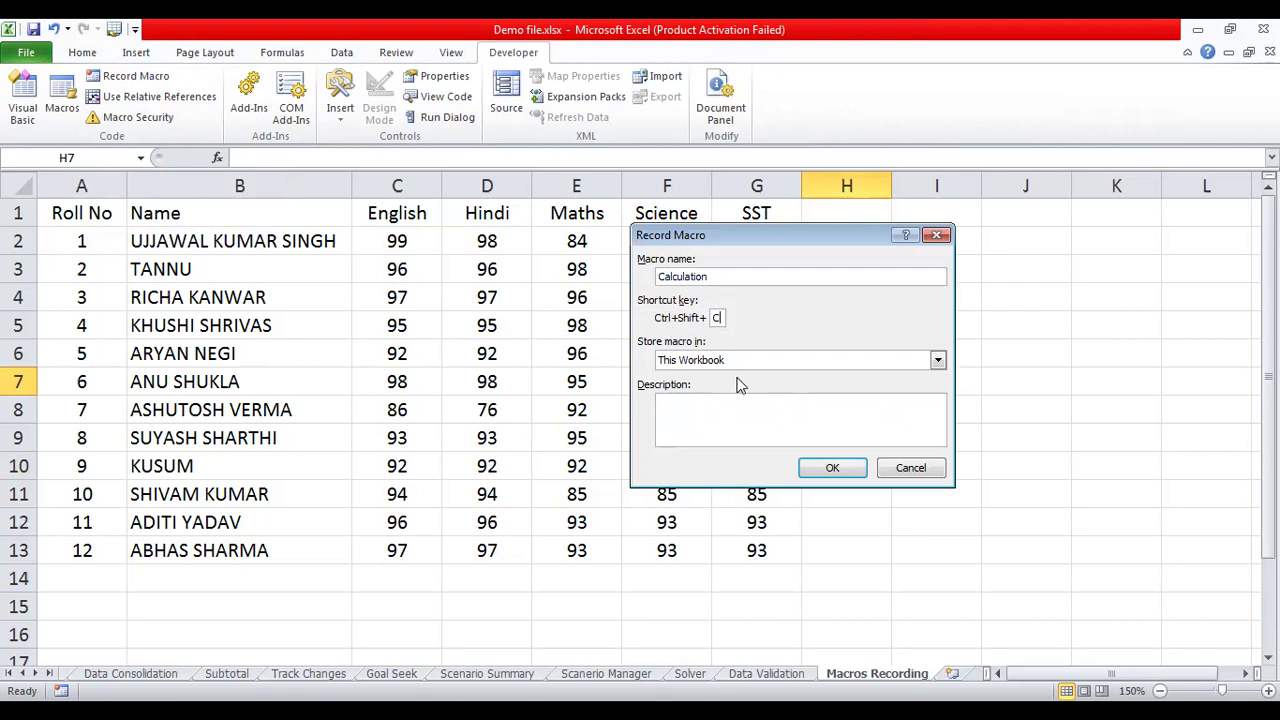
left_click(938, 362)
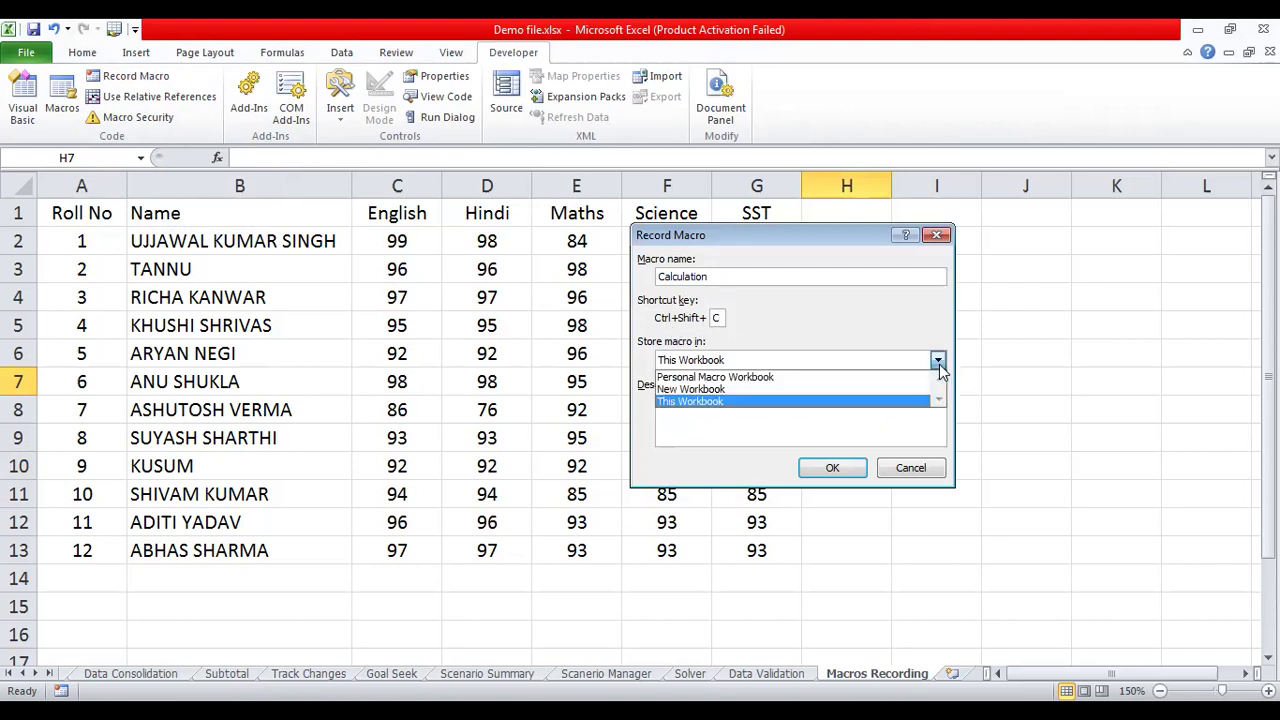
left_click(885, 379)
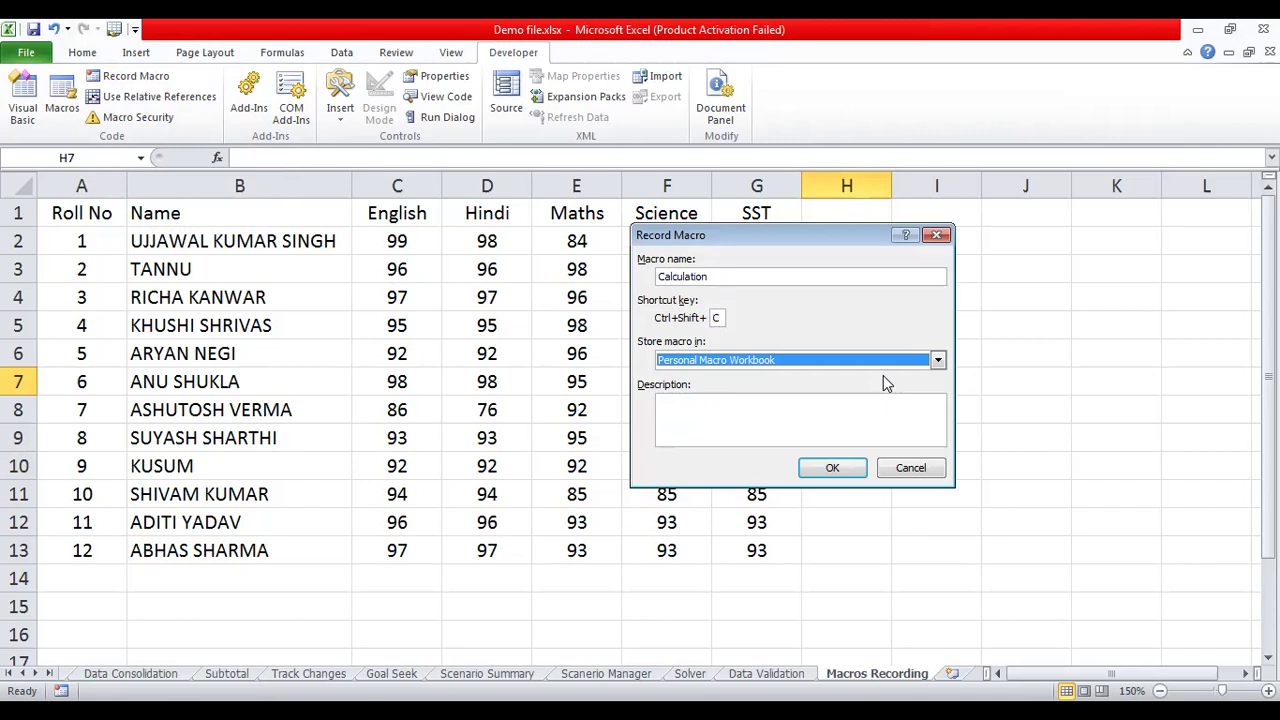
left_click(836, 470)
Add the headers Total in H1 and Percentage in I1, and autofit column I to its contents.
left_click(859, 214)
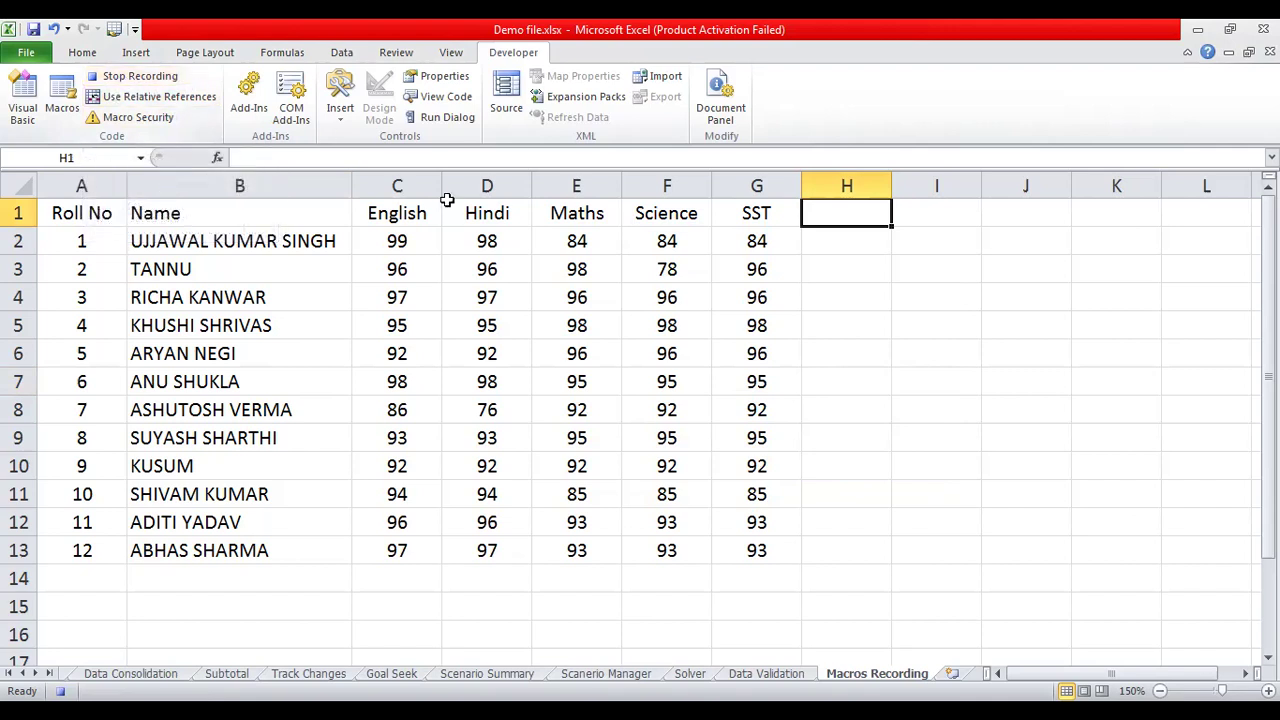
type("Total")
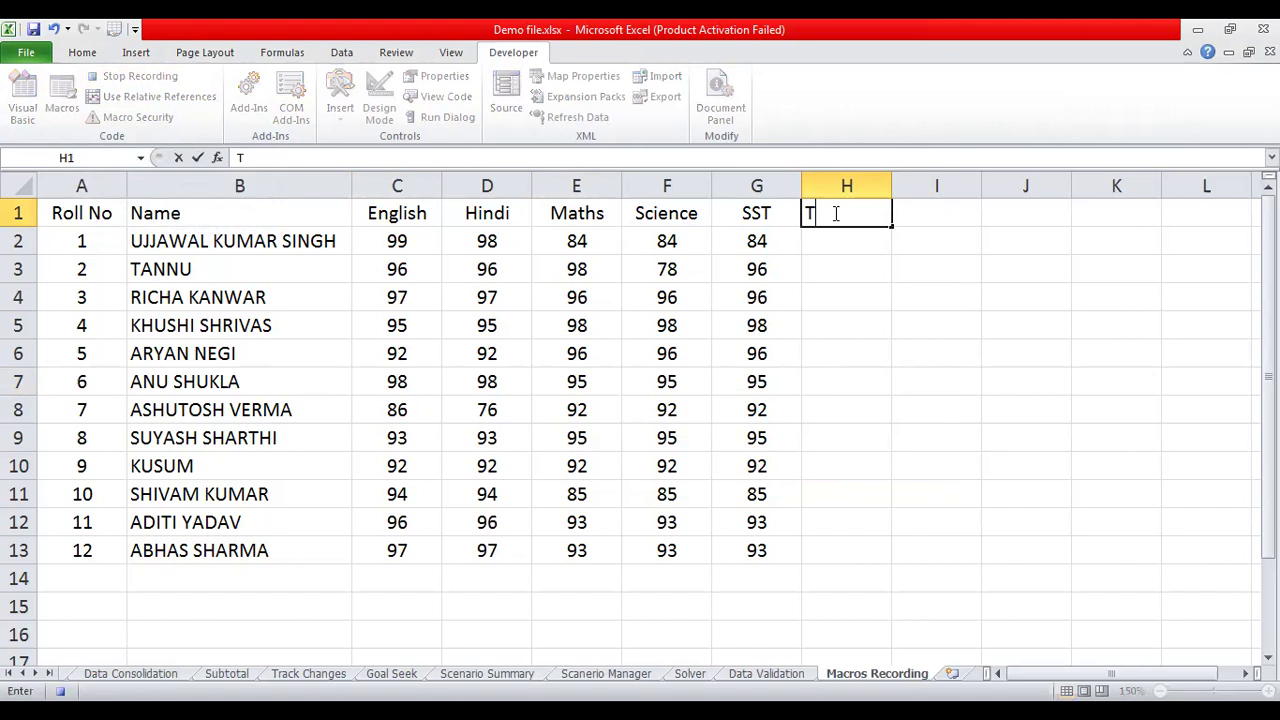
left_click(928, 217)
type("Perc")
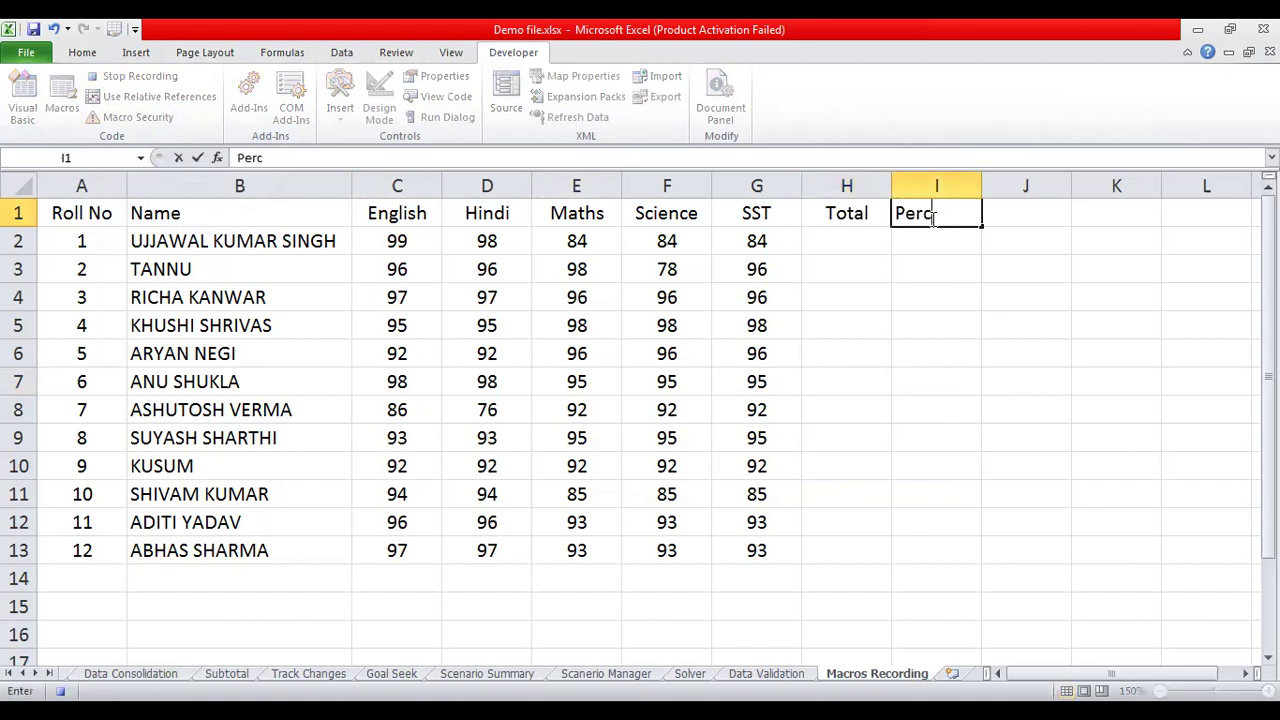
type("entage")
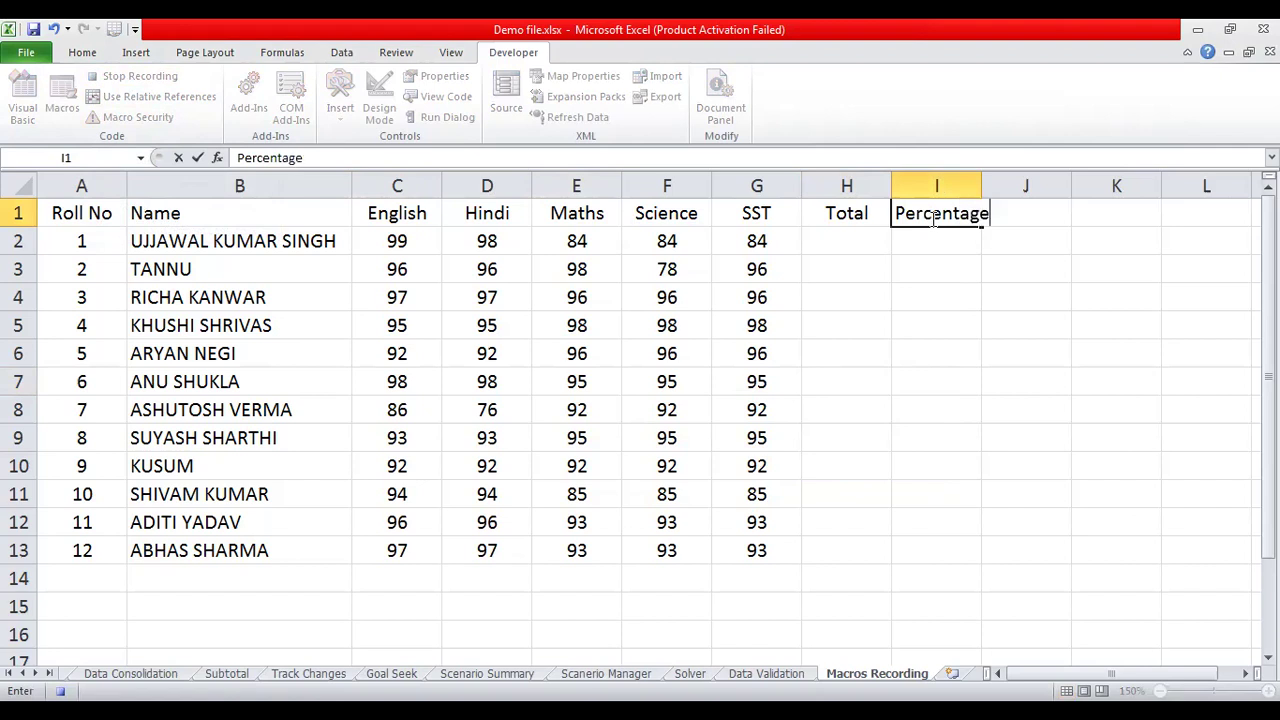
left_click(980, 186)
double_click(980, 186)
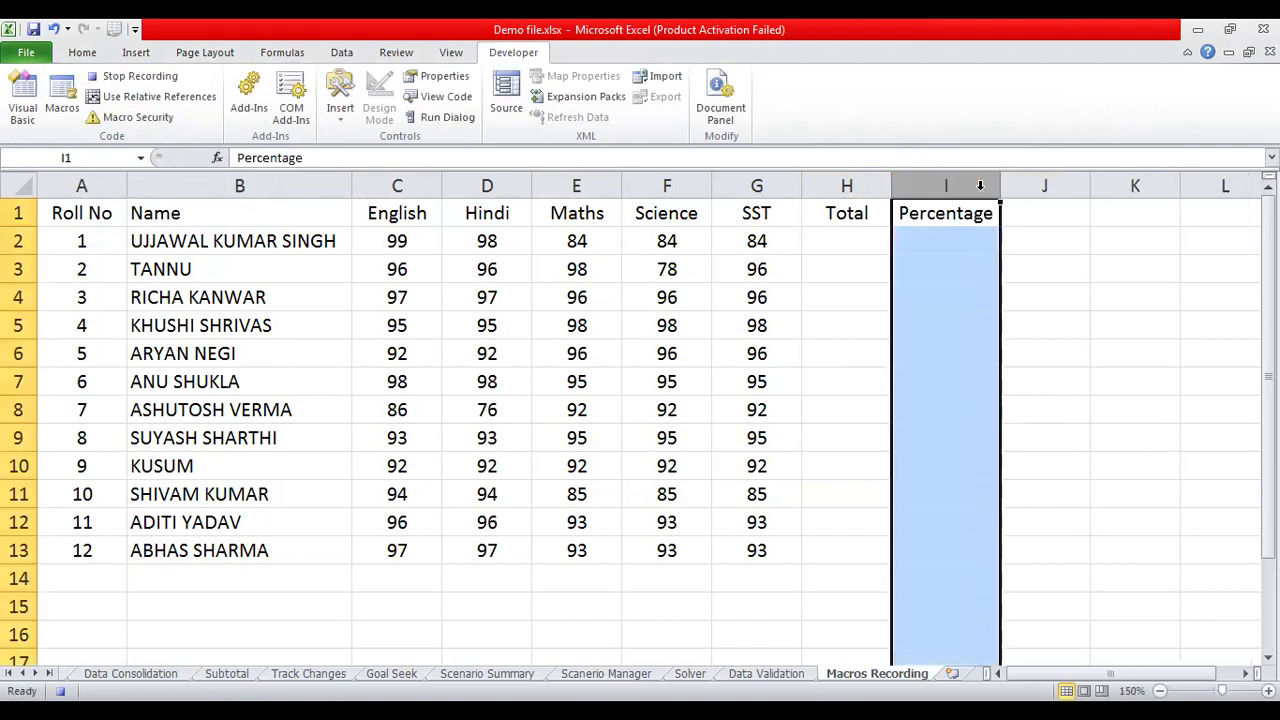
Enter the formula =SUM(C2:G2) in cell H2 to total the first student's five subject marks.
left_click(870, 236)
type("=s")
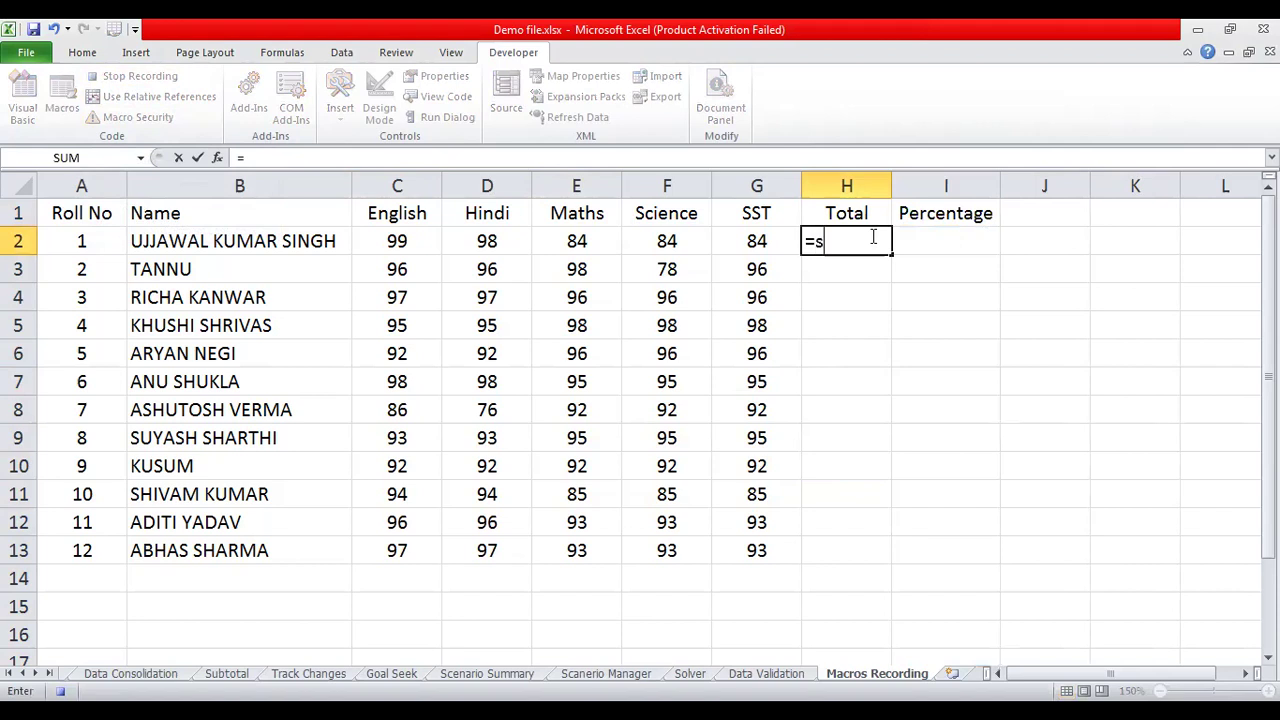
type("um(")
left_click(409, 242)
left_click_drag(409, 242, 534, 231)
left_click_drag(702, 238, 730, 241)
type(")")
key("Return")
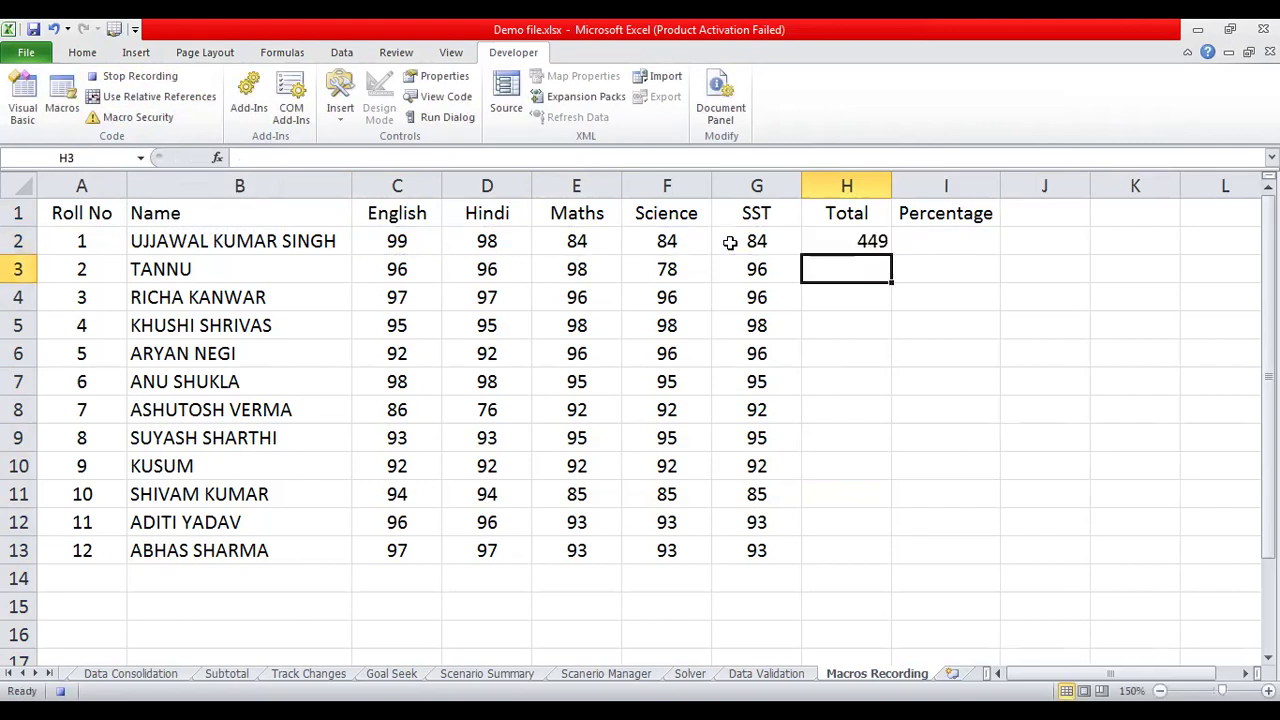
Enter the formula =H2/500*100 in cell I2 to calculate the first student's percentage.
left_click(918, 243)
type("=")
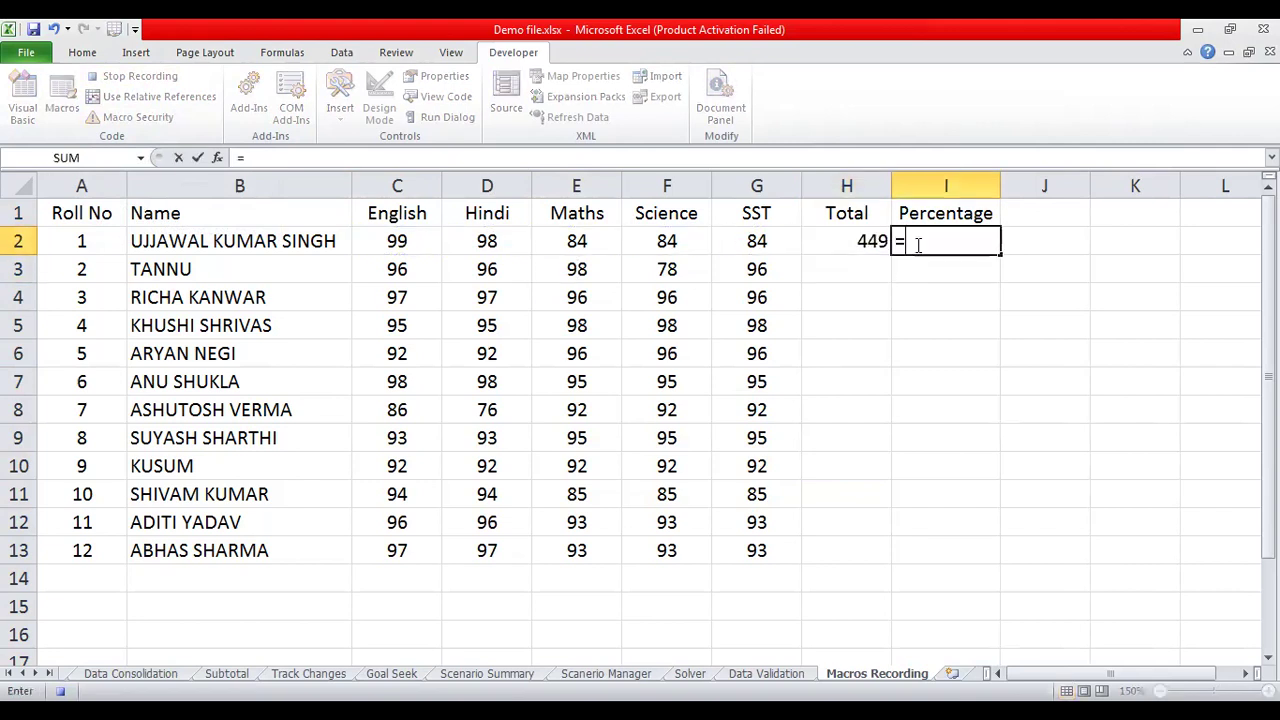
left_click(858, 235)
type("/")
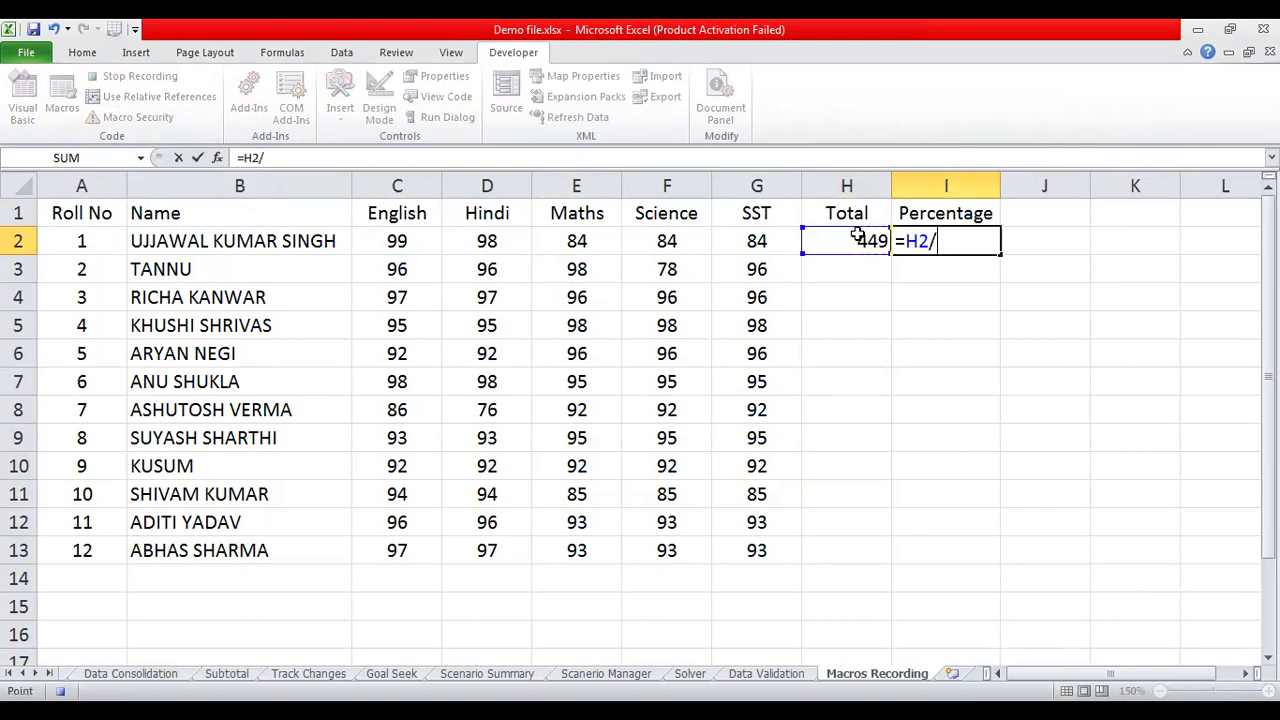
type("500*100")
key("Return")
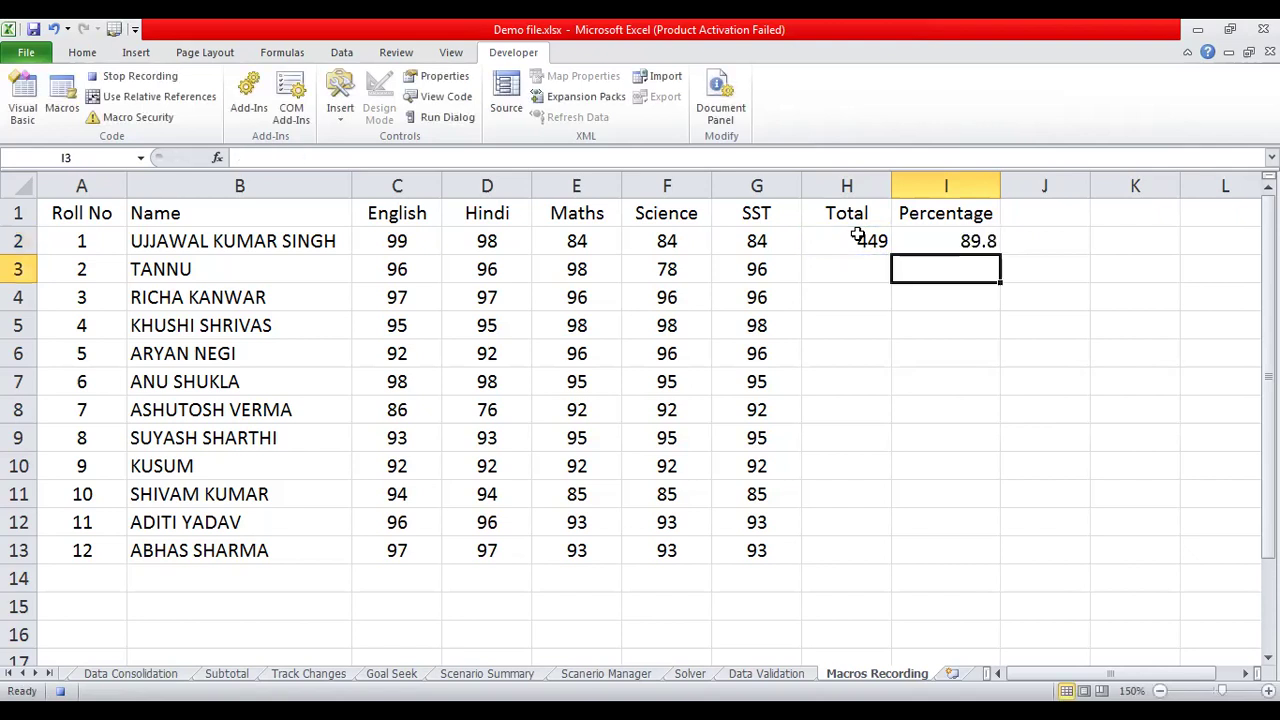
Fill the total and percentage formulas from H2:I2 down to row 13 and stop the macro recording.
left_click_drag(864, 248, 981, 247)
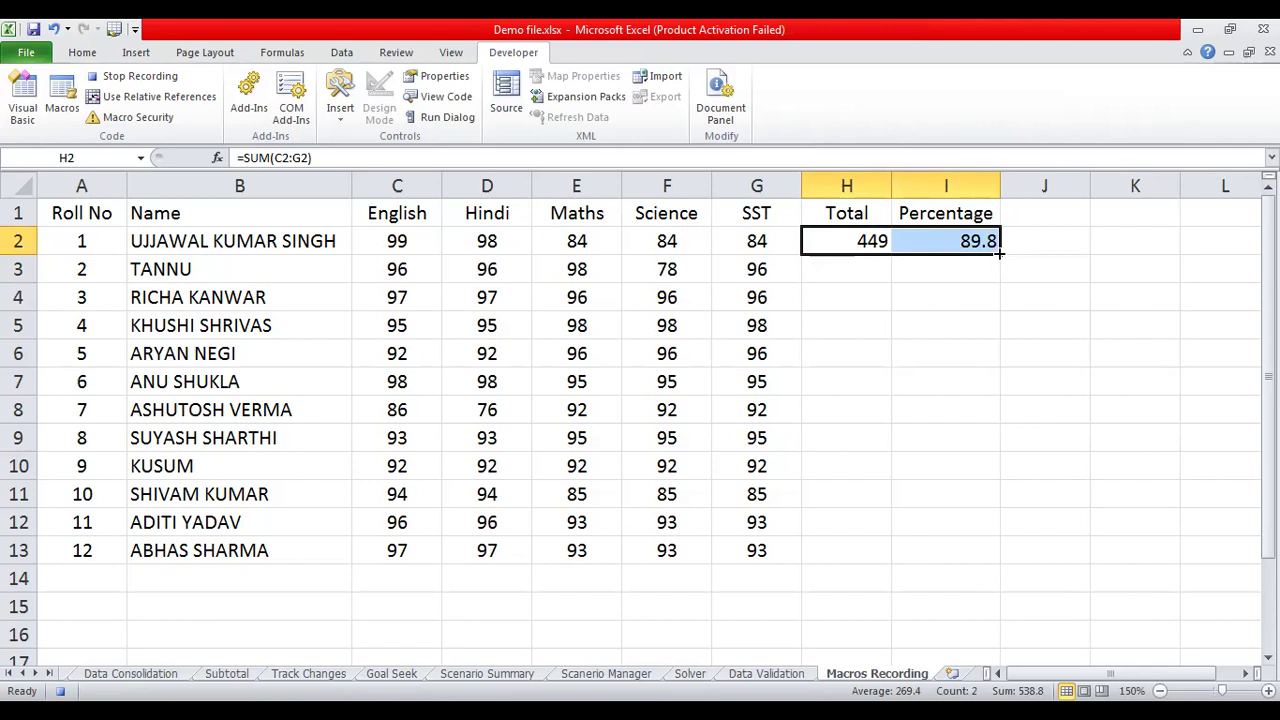
left_click_drag(999, 254, 1002, 562)
left_click(1067, 411)
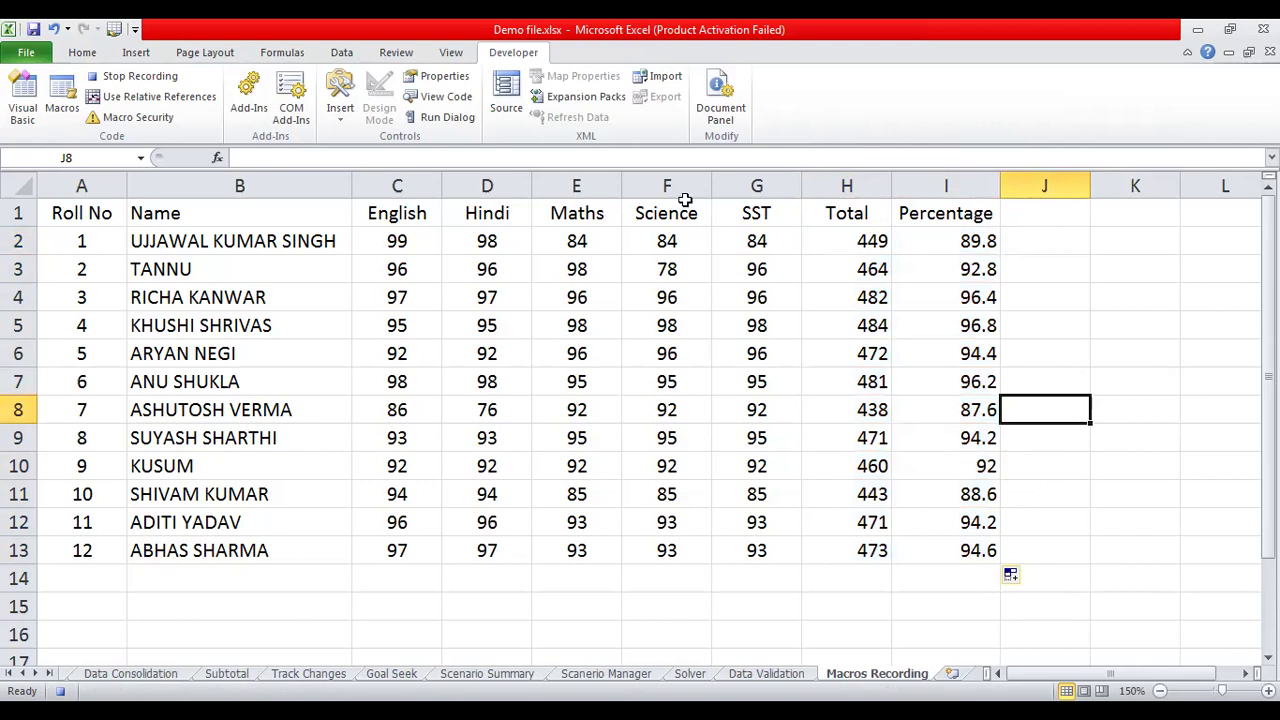
left_click(140, 76)
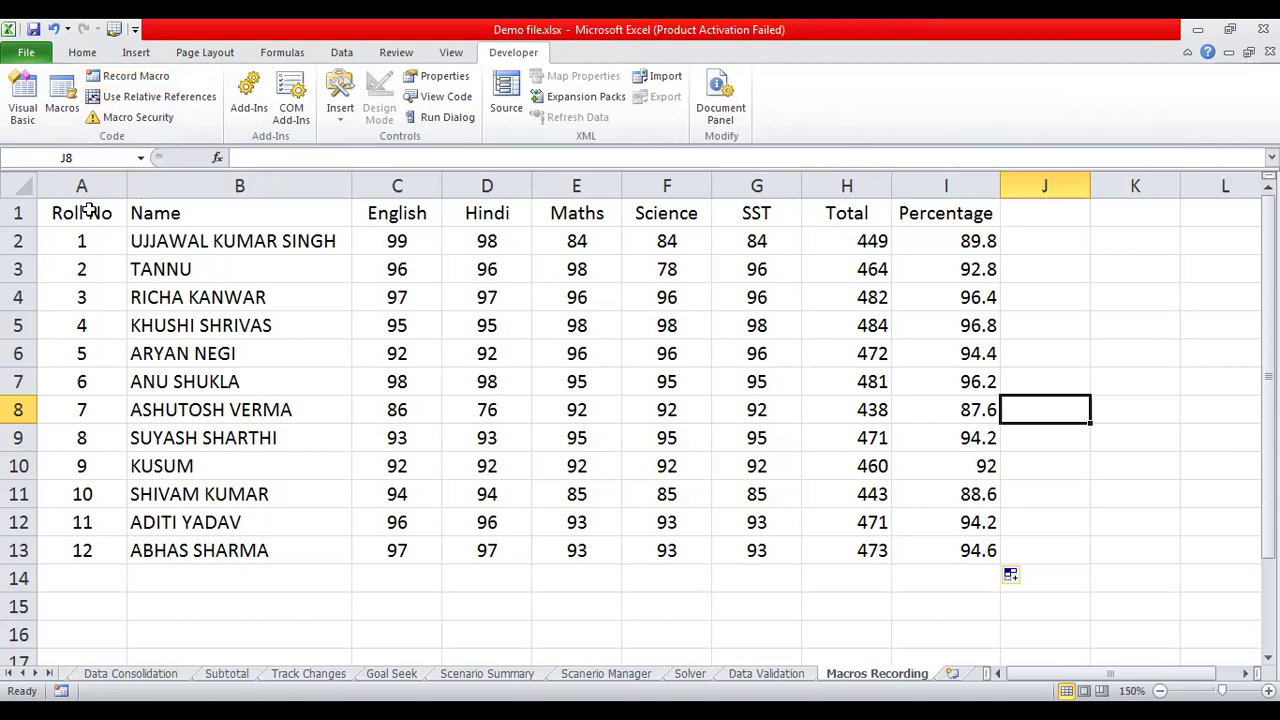
Start recording a second macro named Formatting with the shortcut Ctrl+Shift+F, stored in the Personal Macro Workbook.
left_click(152, 80)
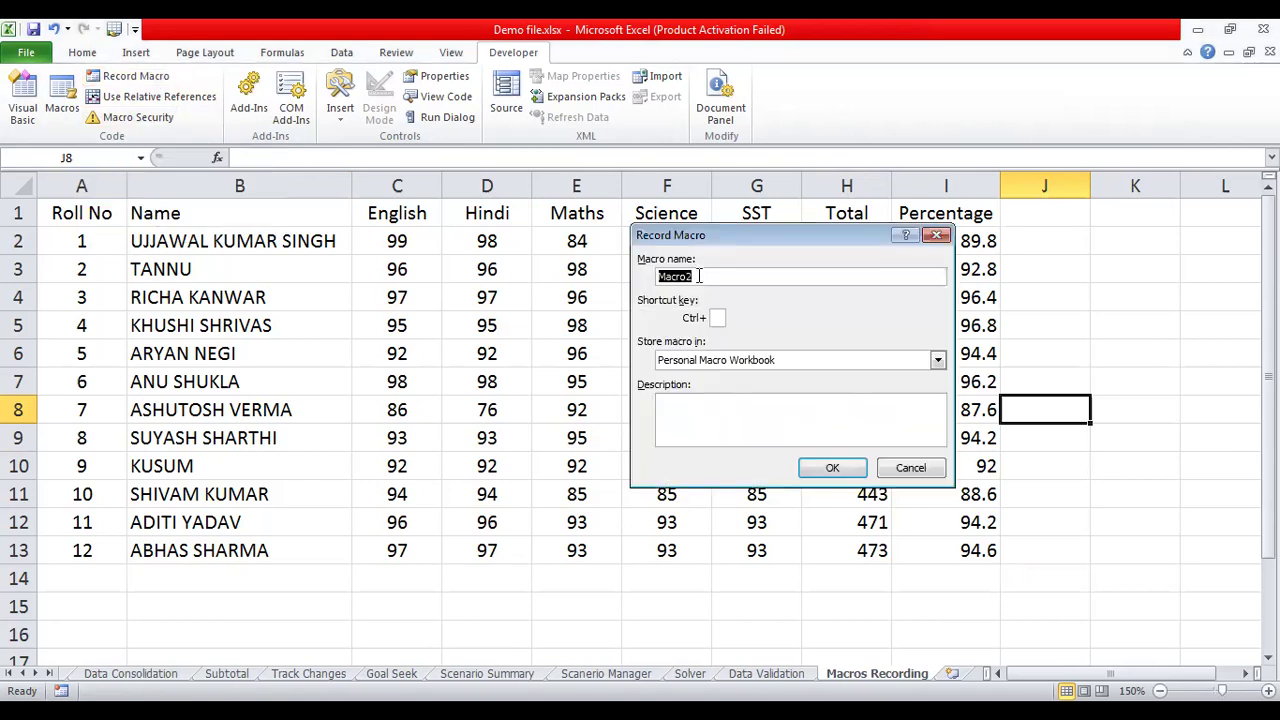
key("BackSpace")
type("Formatting")
left_click(720, 318)
type("f")
key("BackSpace")
type("F")
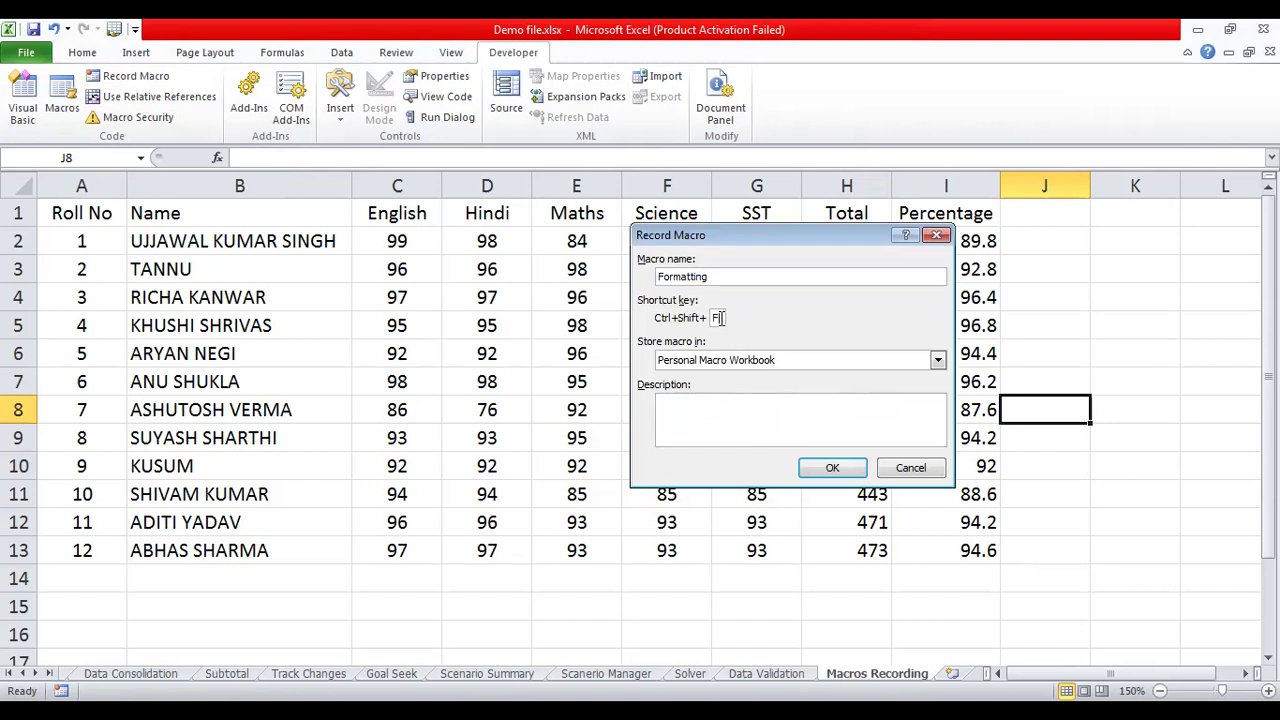
left_click(820, 466)
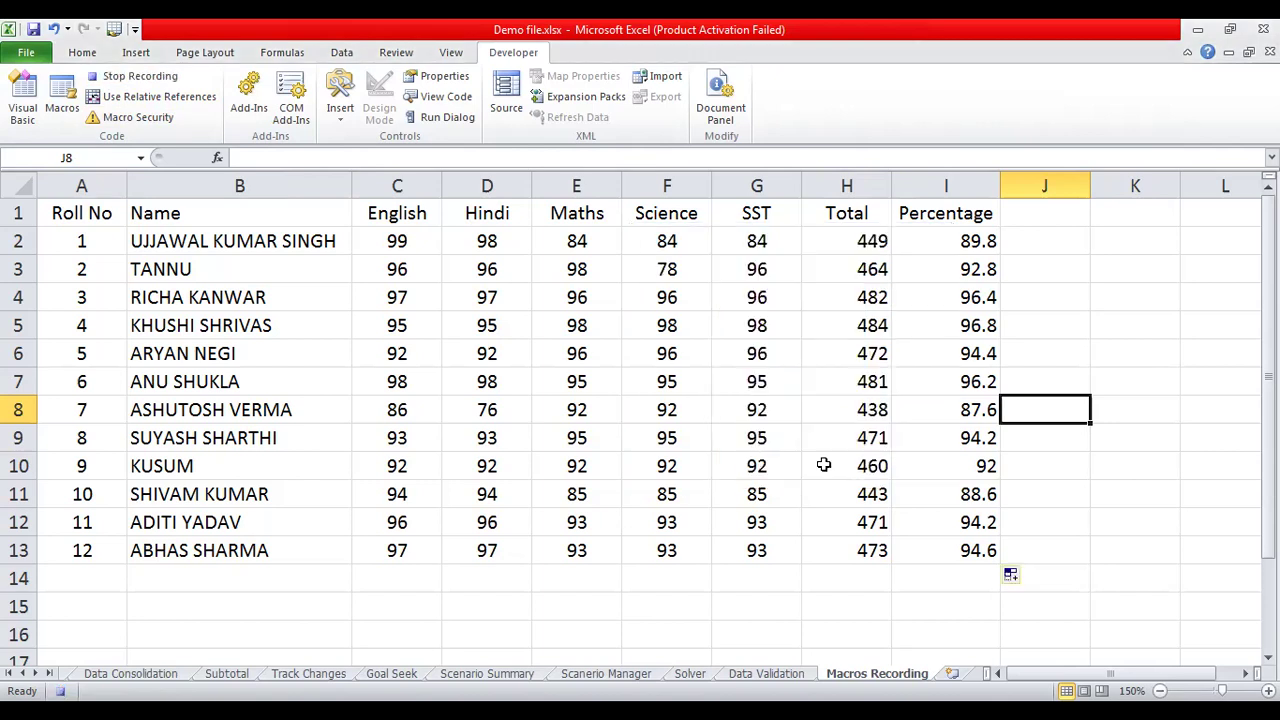
Fill the whole marks table A1:I13 with the recently used light pink and apply all borders to it.
left_click(105, 219)
key("shift+Down")
key("shift+Down")
key("shift+Down")
key("shift+Down")
key("shift+Down")
key("shift+Down")
key("shift+Down")
key("shift+Down")
key("shift+Down")
key("shift+Down")
key("shift+Down")
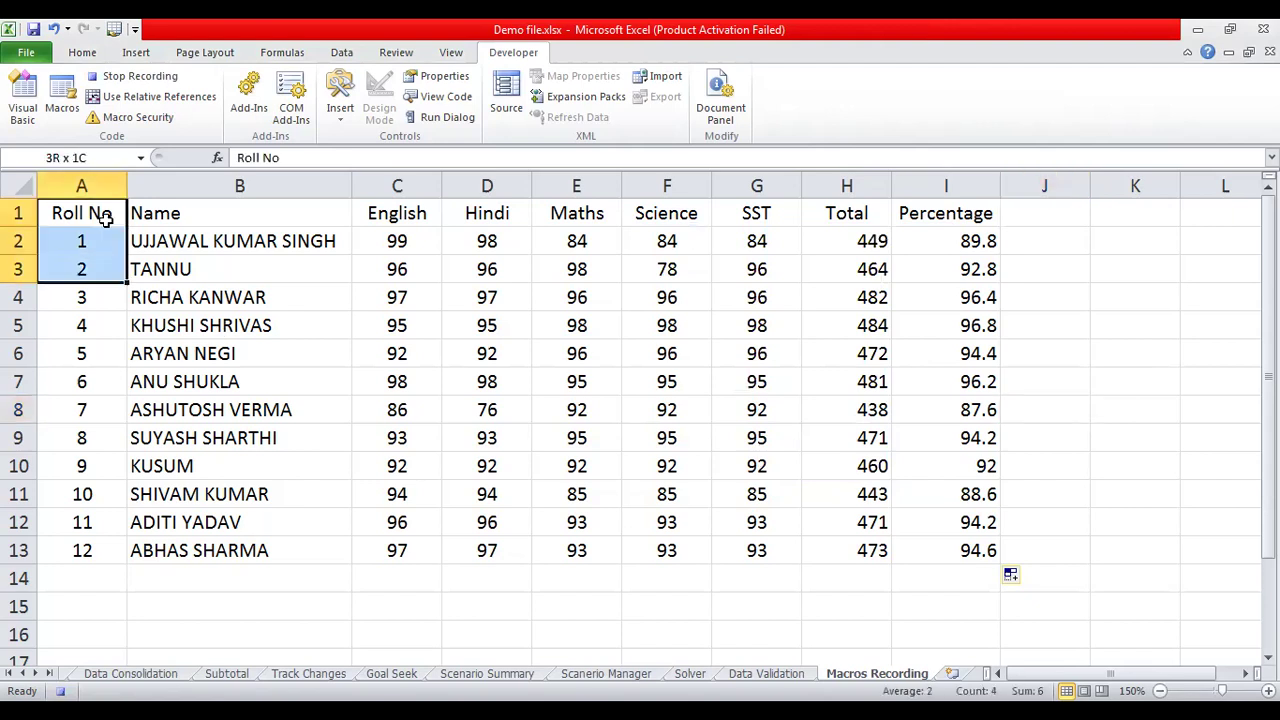
key("shift+Down")
key("shift+Right")
key("shift+Right")
key("shift+Right")
key("shift+Right")
key("shift+Right")
key("shift+Right")
key("shift+Right")
key("shift+Right")
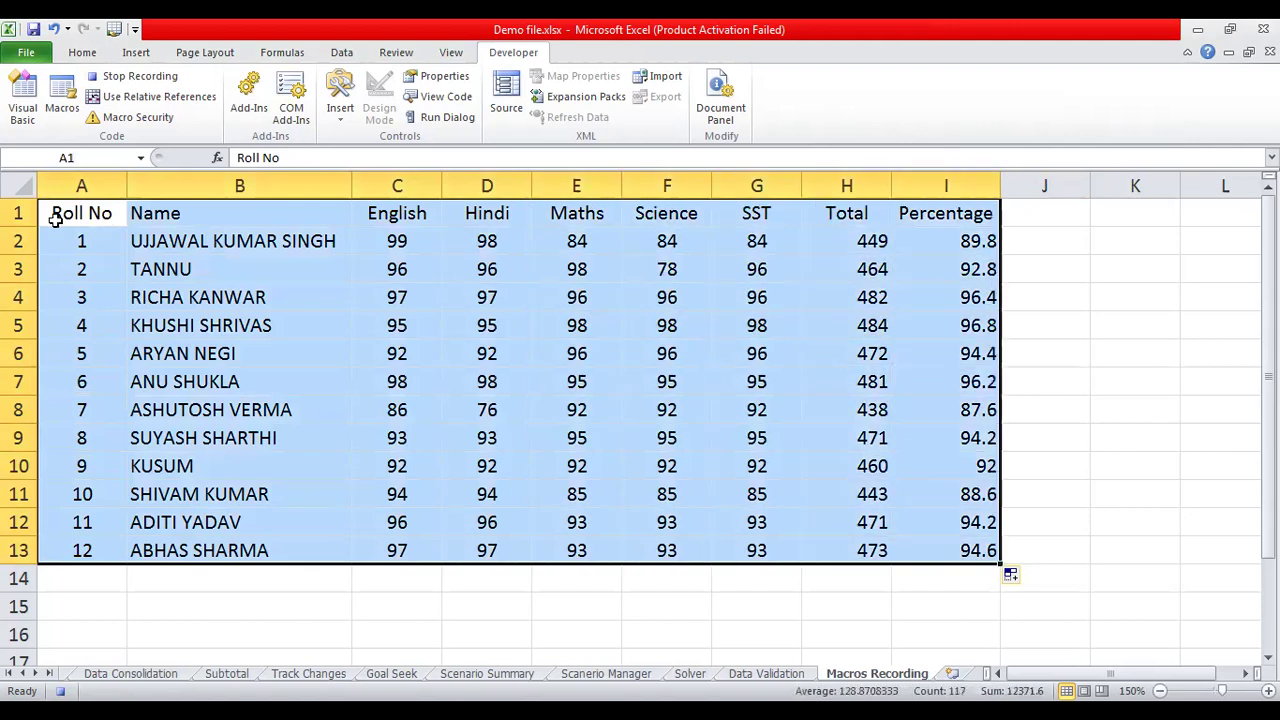
left_click(84, 55)
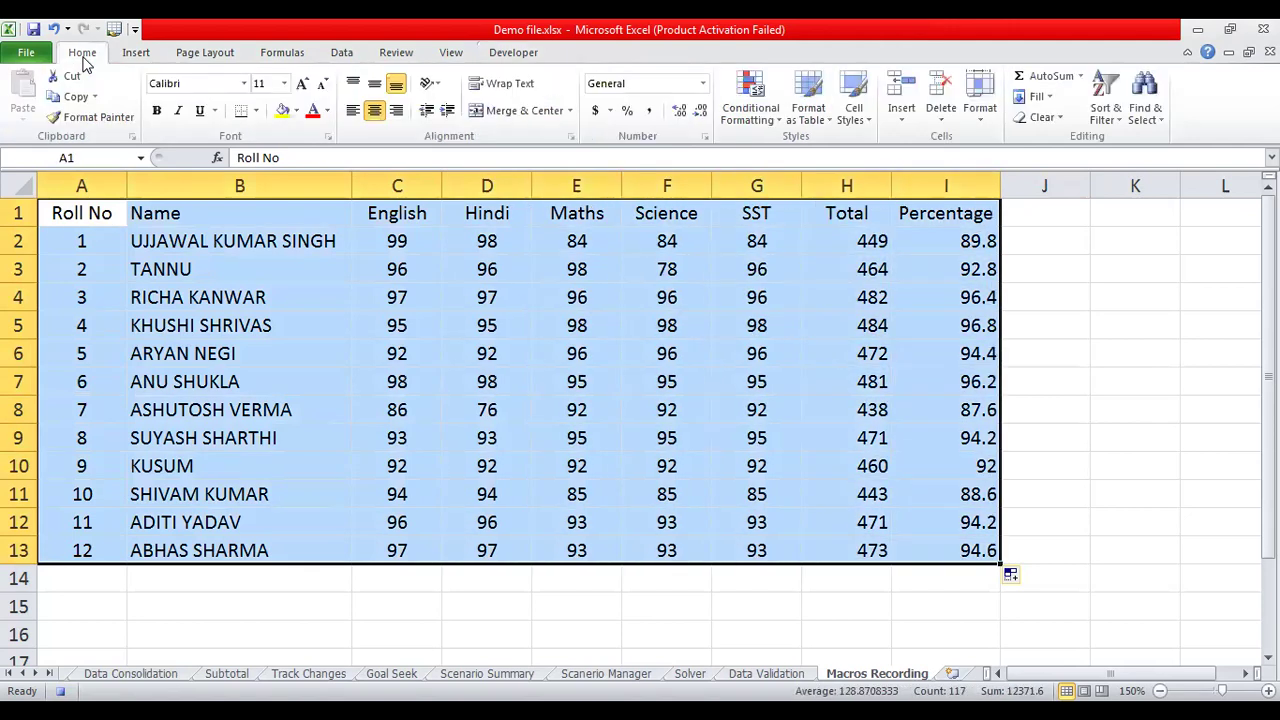
left_click(296, 110)
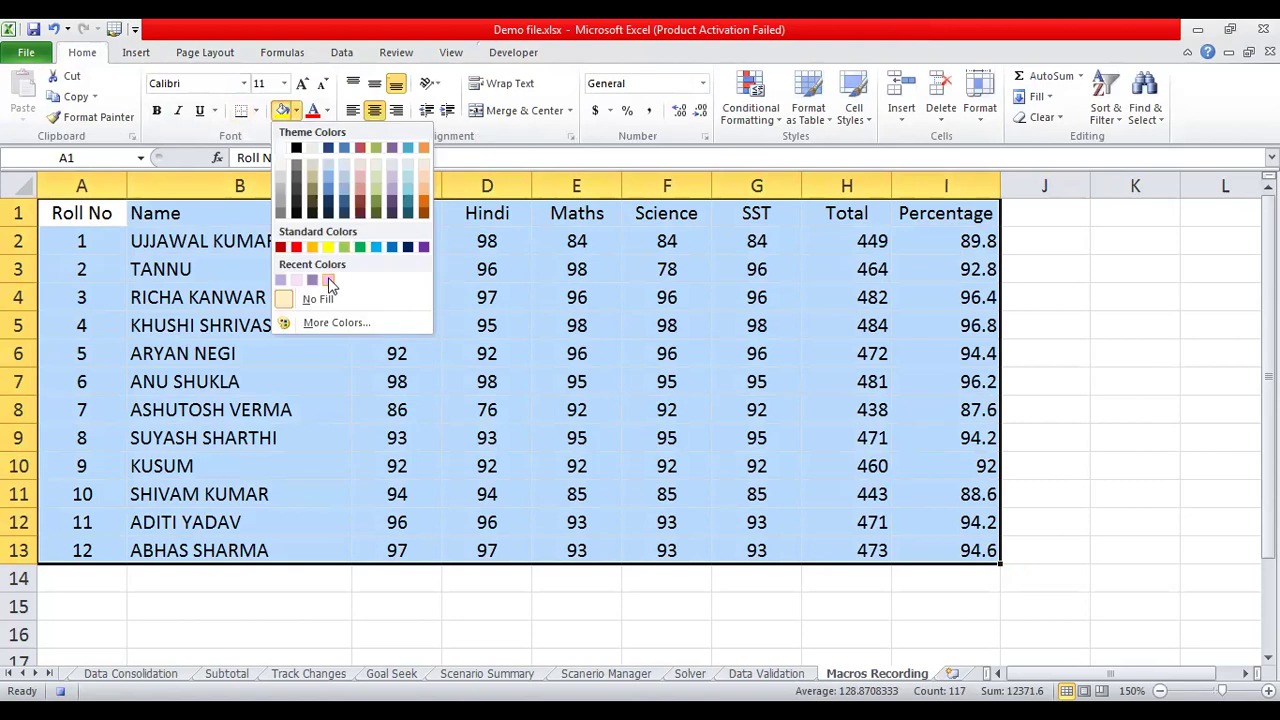
left_click(296, 281)
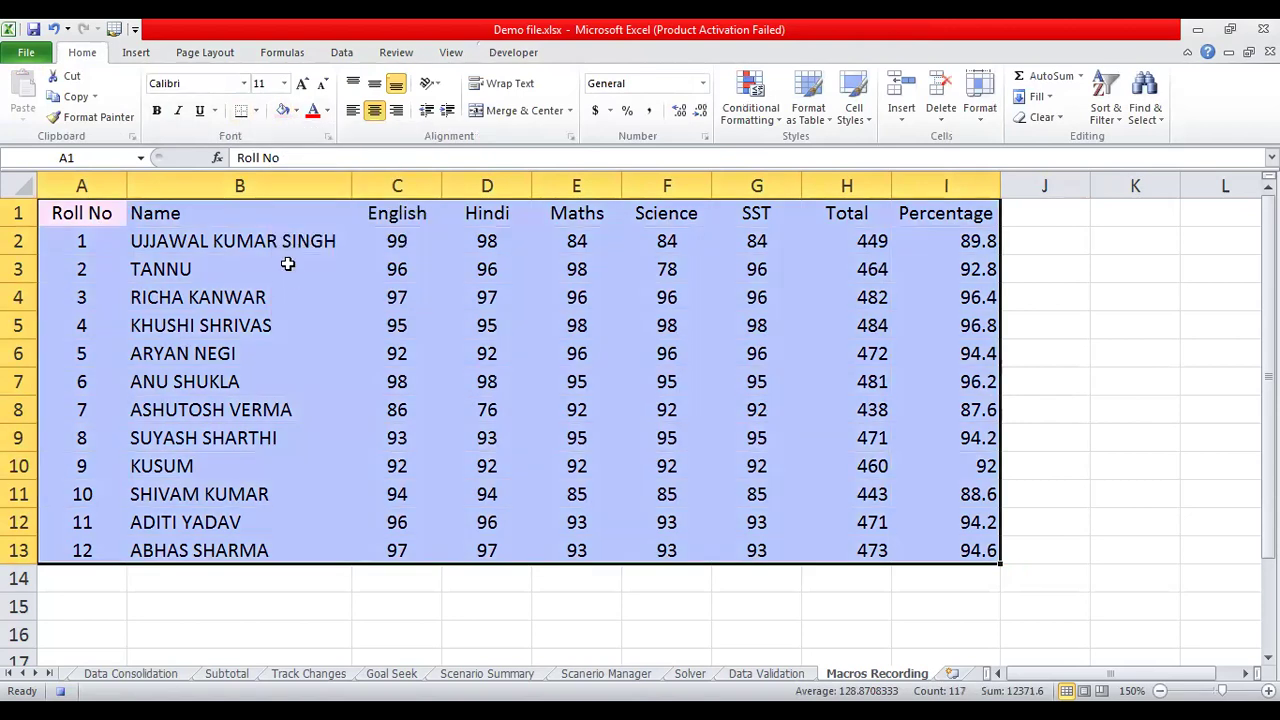
left_click(256, 110)
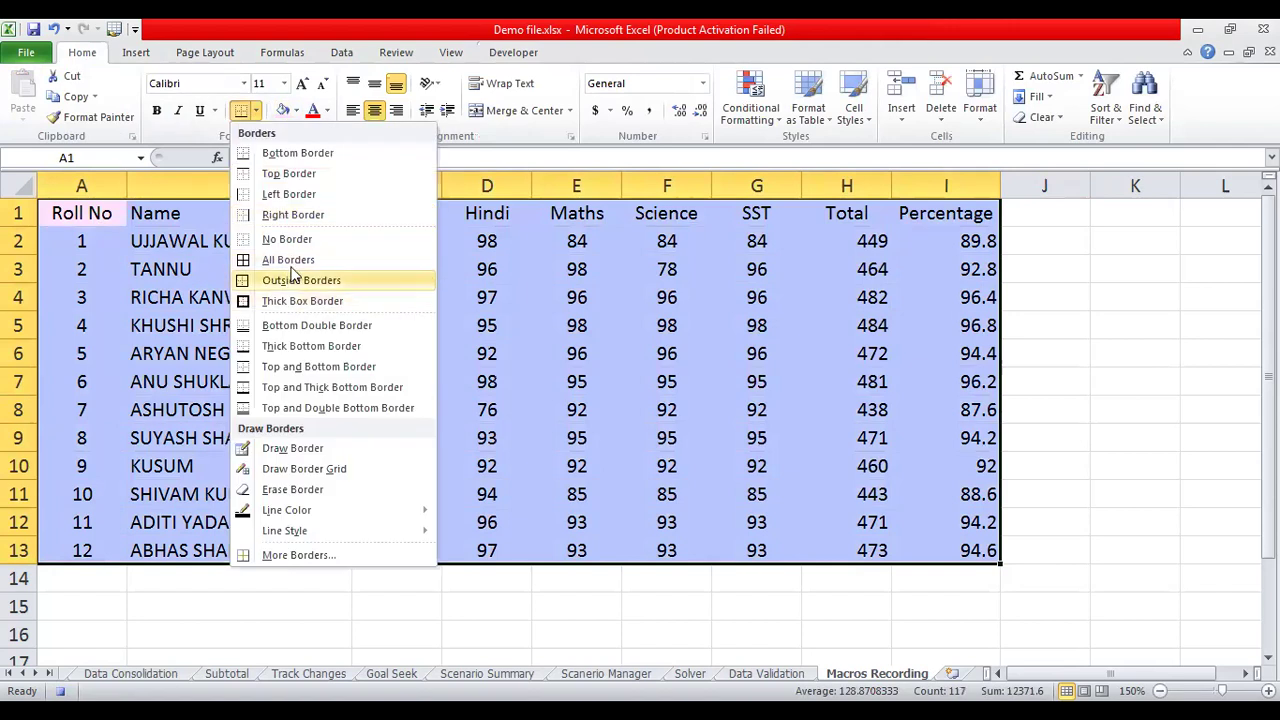
left_click(285, 259)
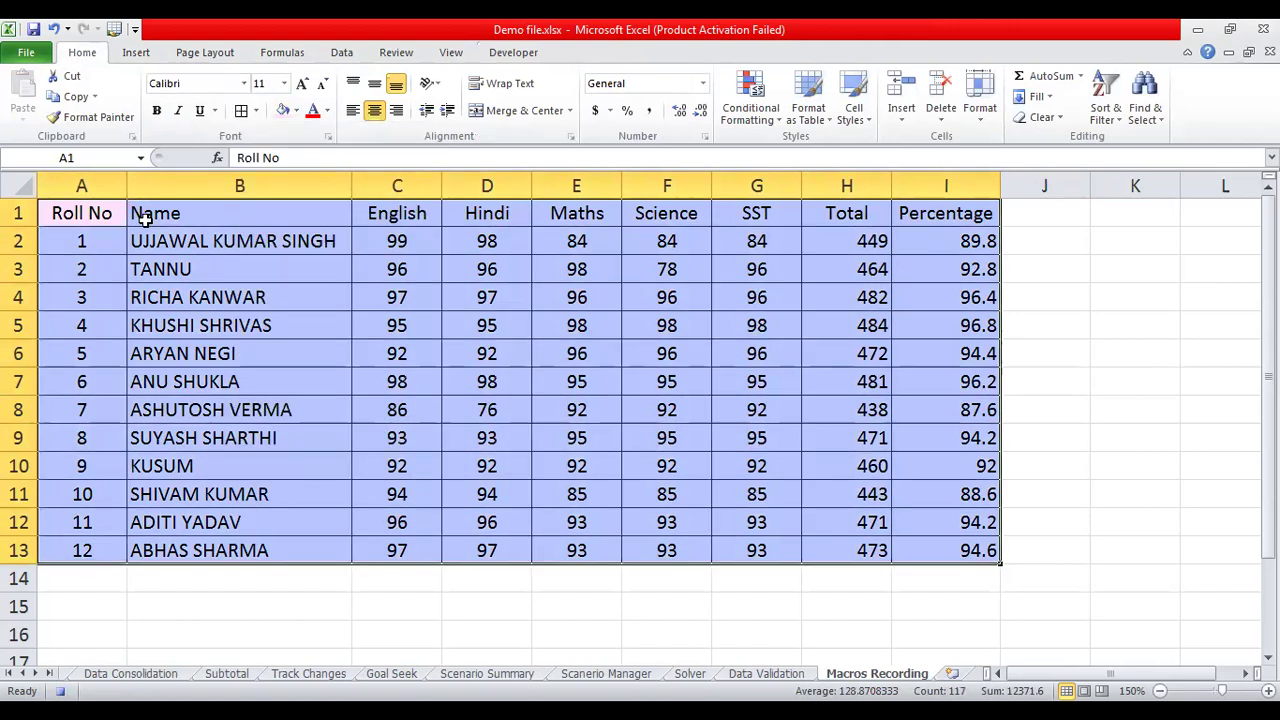
Fill the header row A1:I1 with the recently used light purple.
left_click(90, 217)
key("shift+Right")
key("shift+Right")
key("shift+Right")
key("shift+Right")
key("shift+Right")
key("shift+Right")
key("shift+Right")
key("shift+Right")
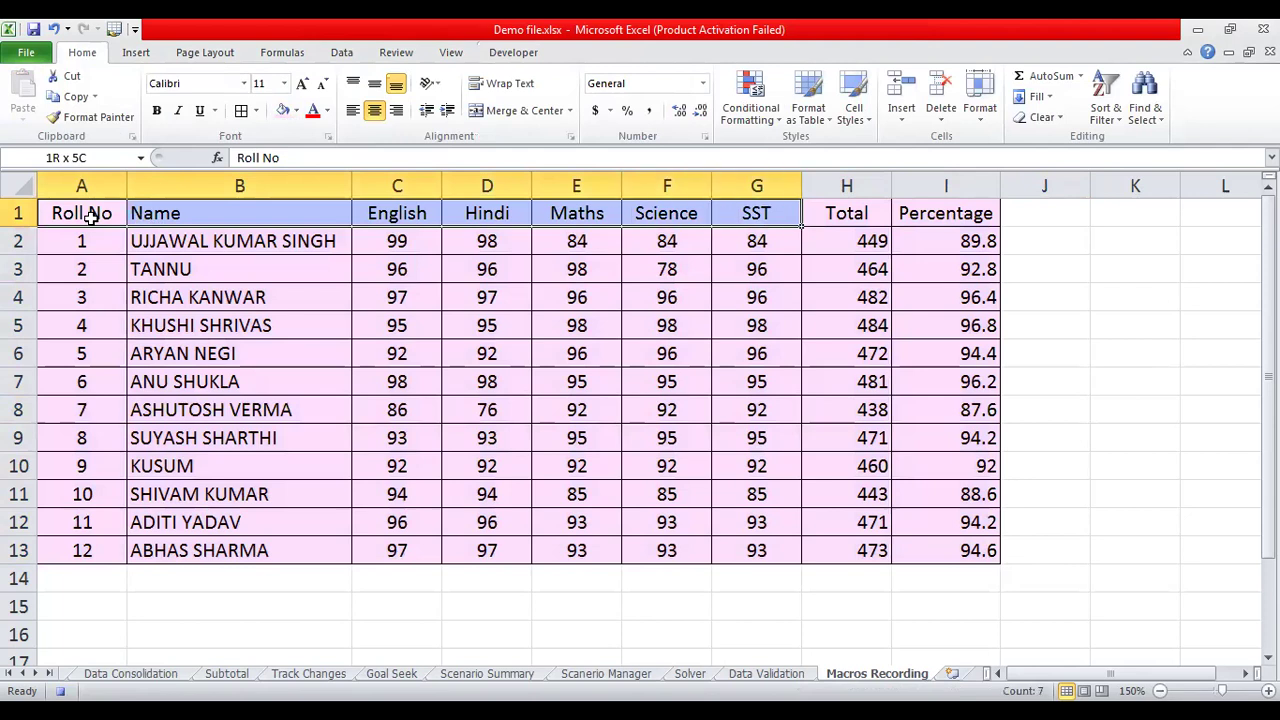
left_click(297, 112)
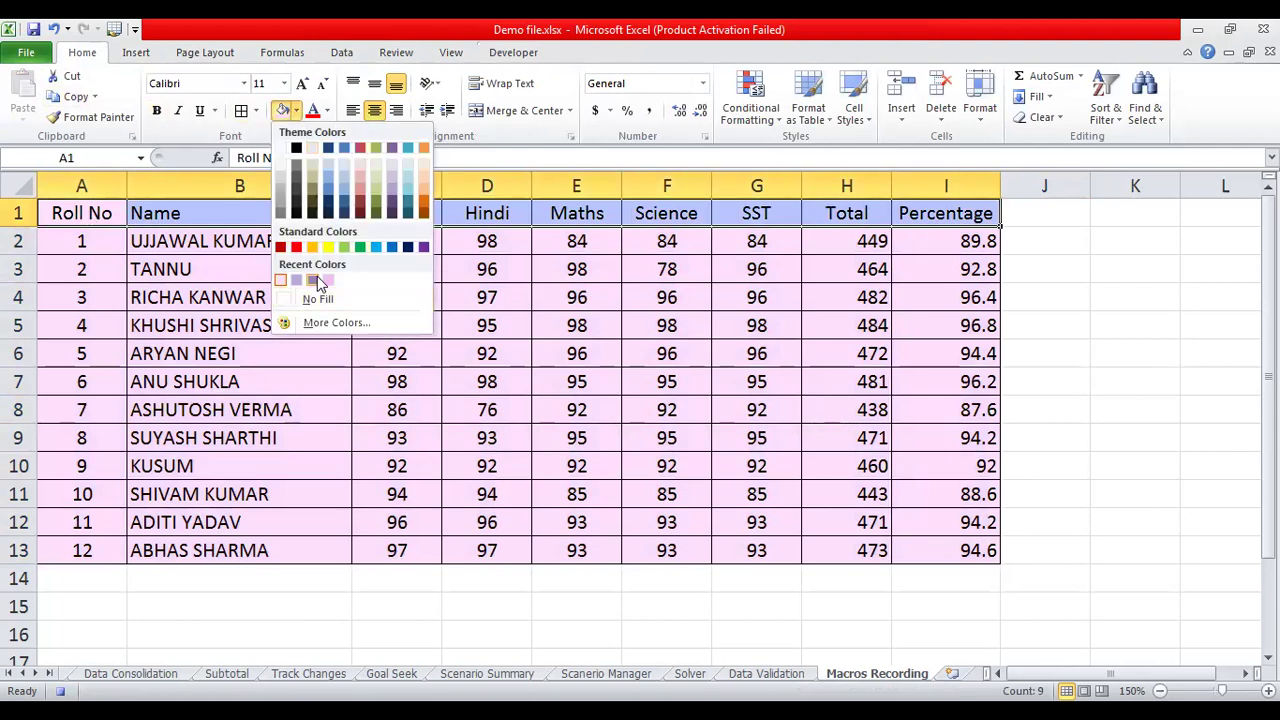
left_click(300, 282)
left_click(451, 428)
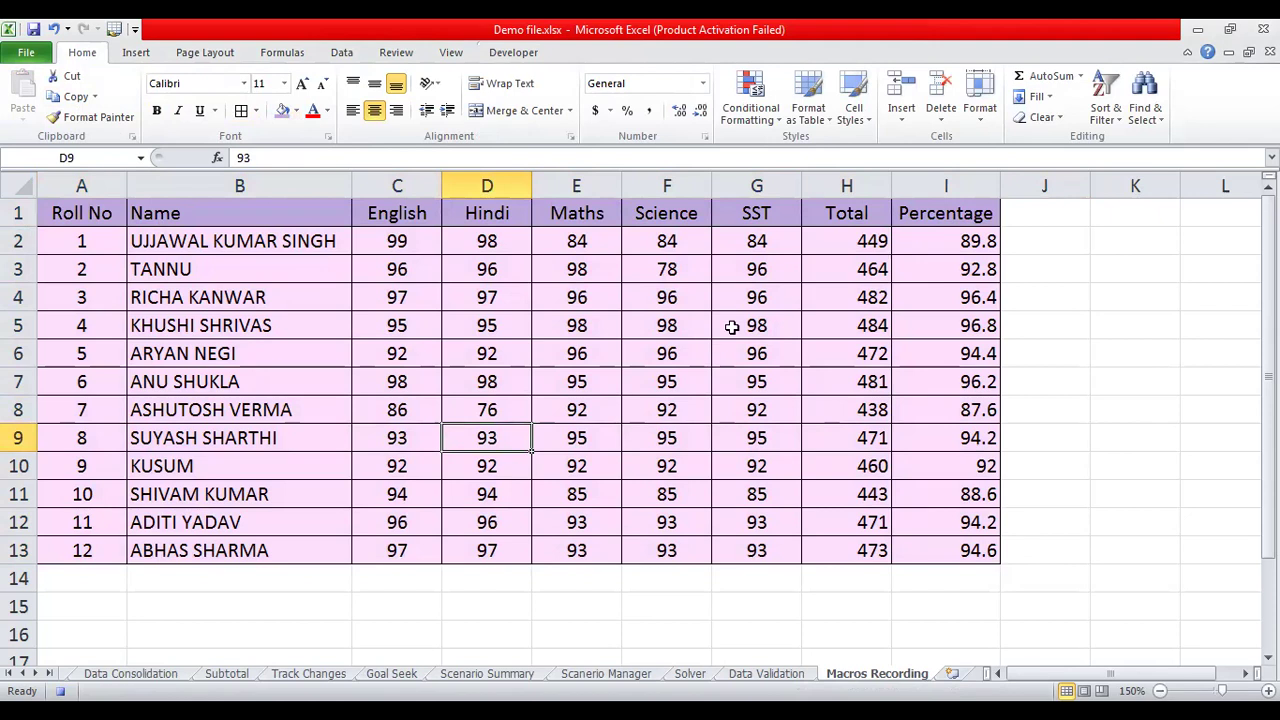
Middle-align and centre the Total and Percentage columns H:I, and stop the macro recording.
left_click_drag(846, 183, 922, 186)
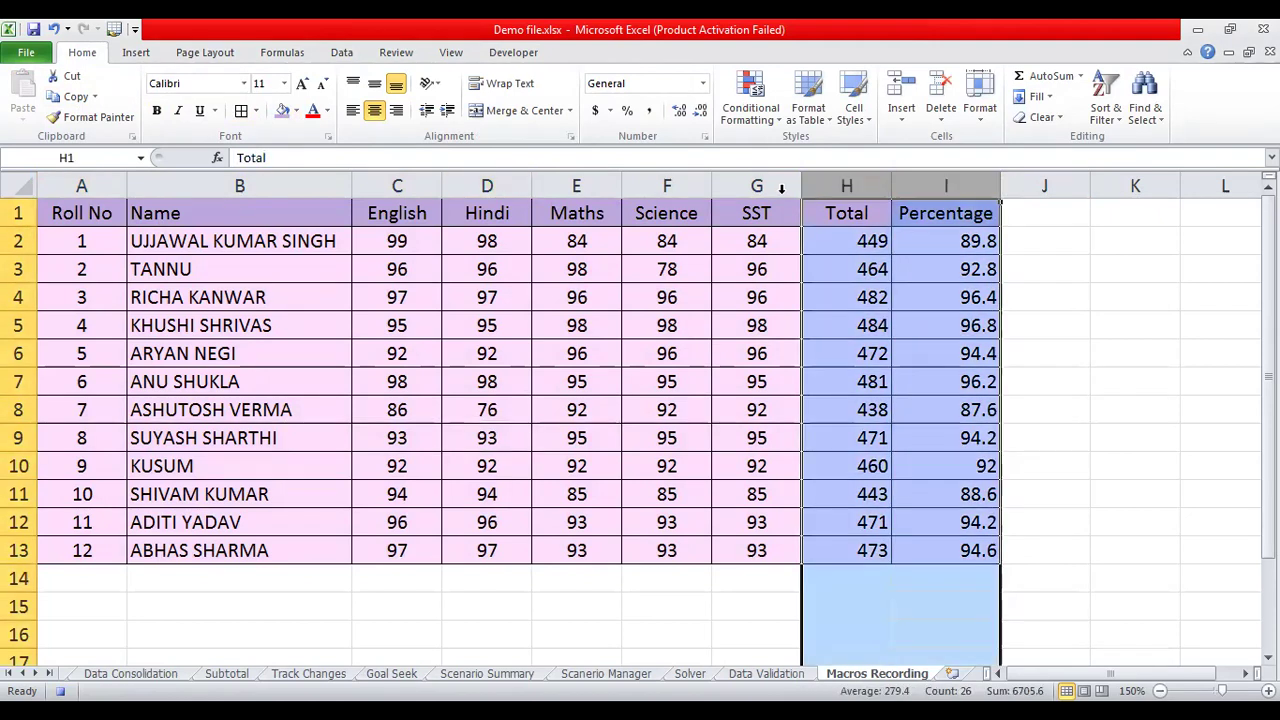
left_click(375, 88)
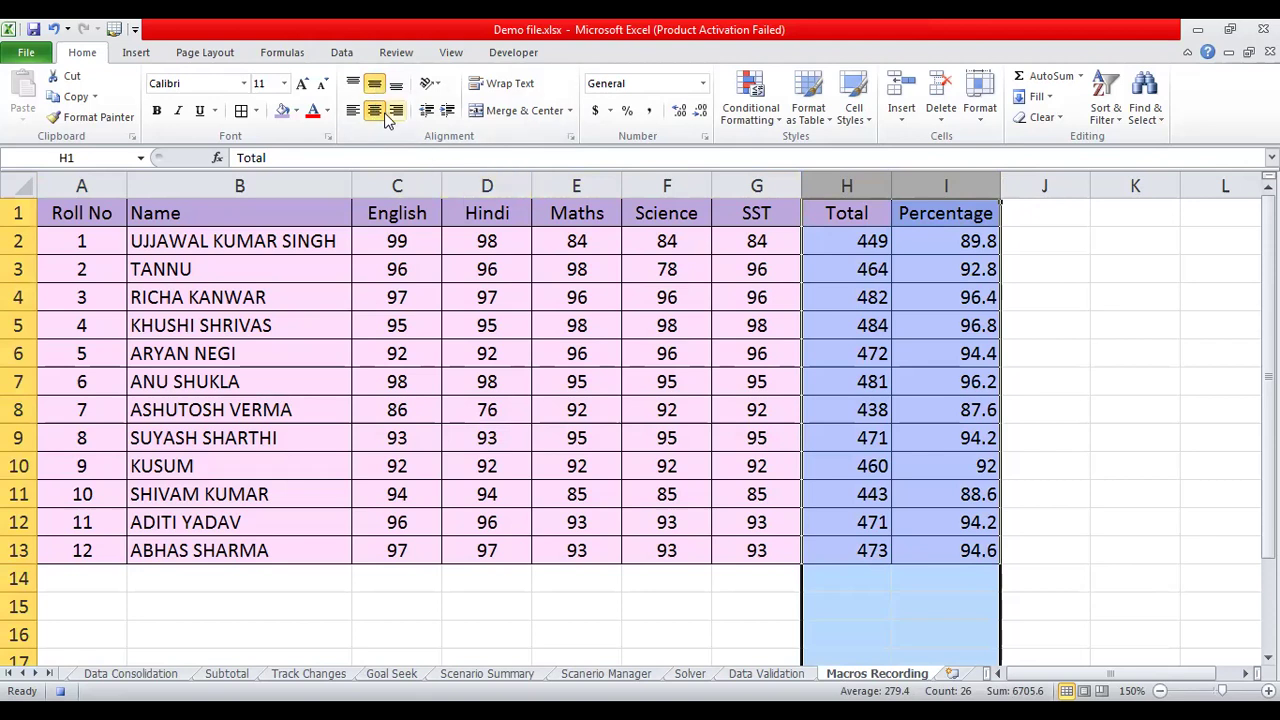
left_click(375, 111)
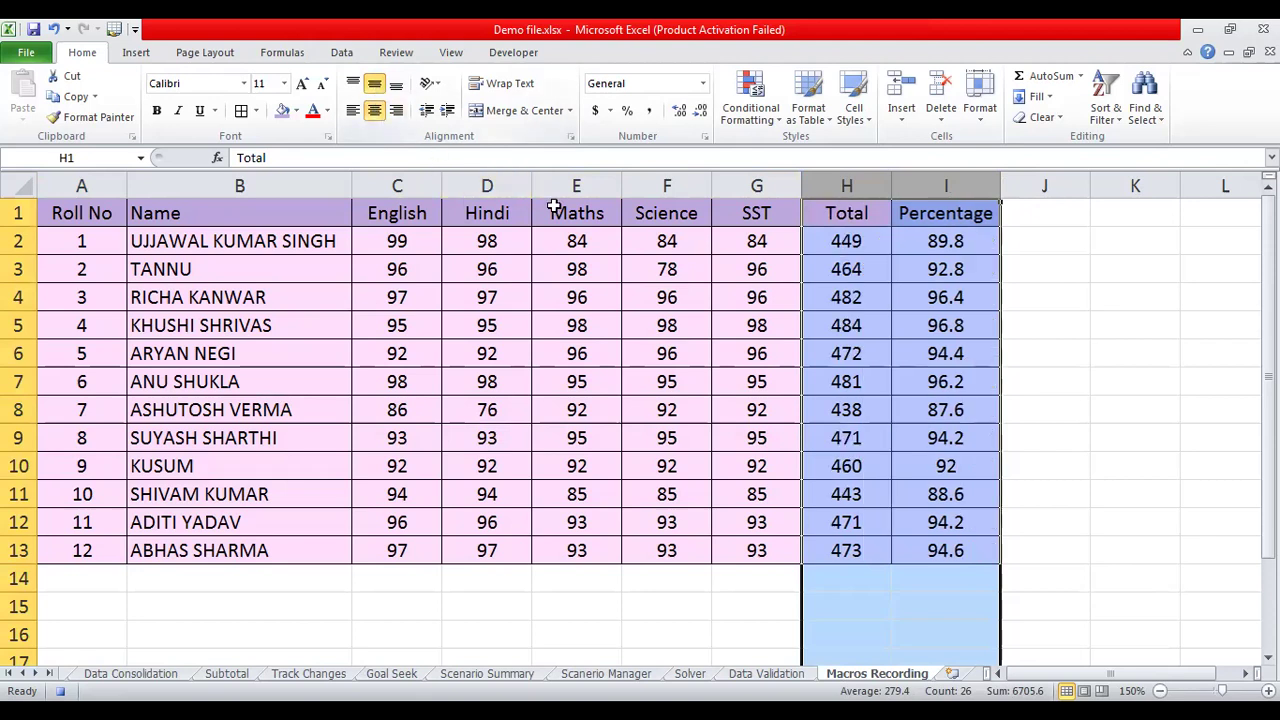
left_click(677, 309)
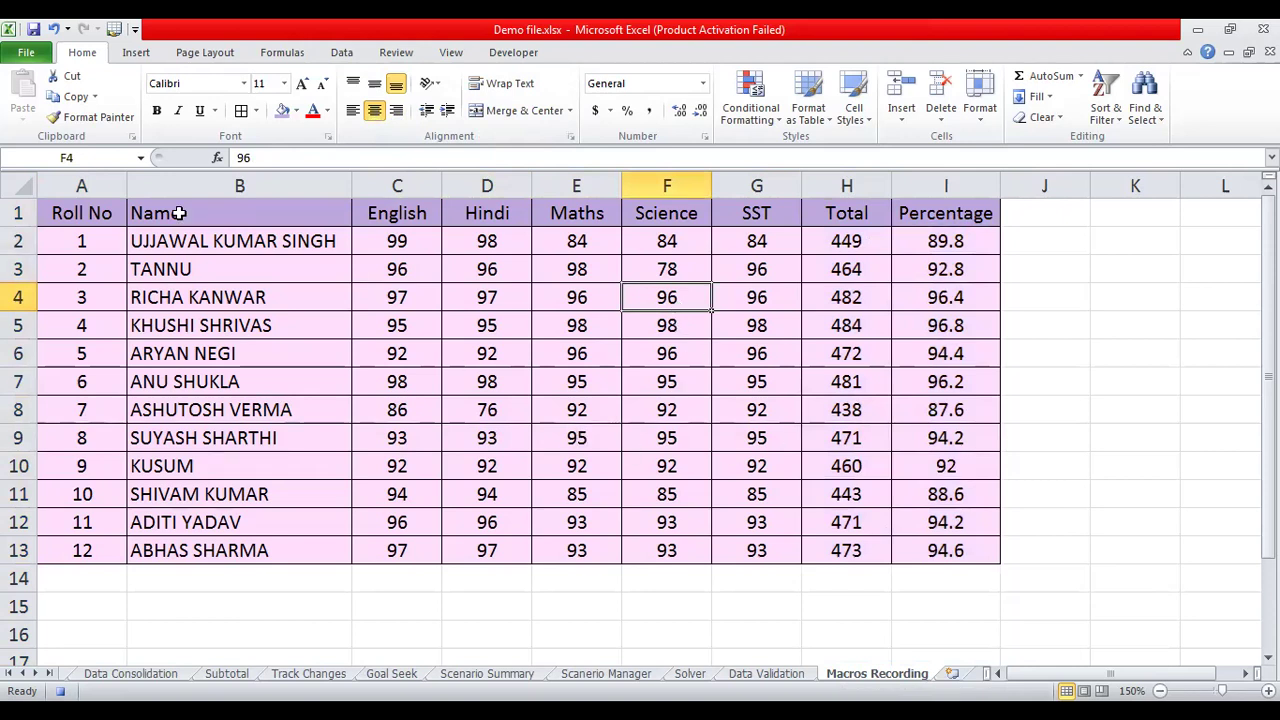
left_click(512, 53)
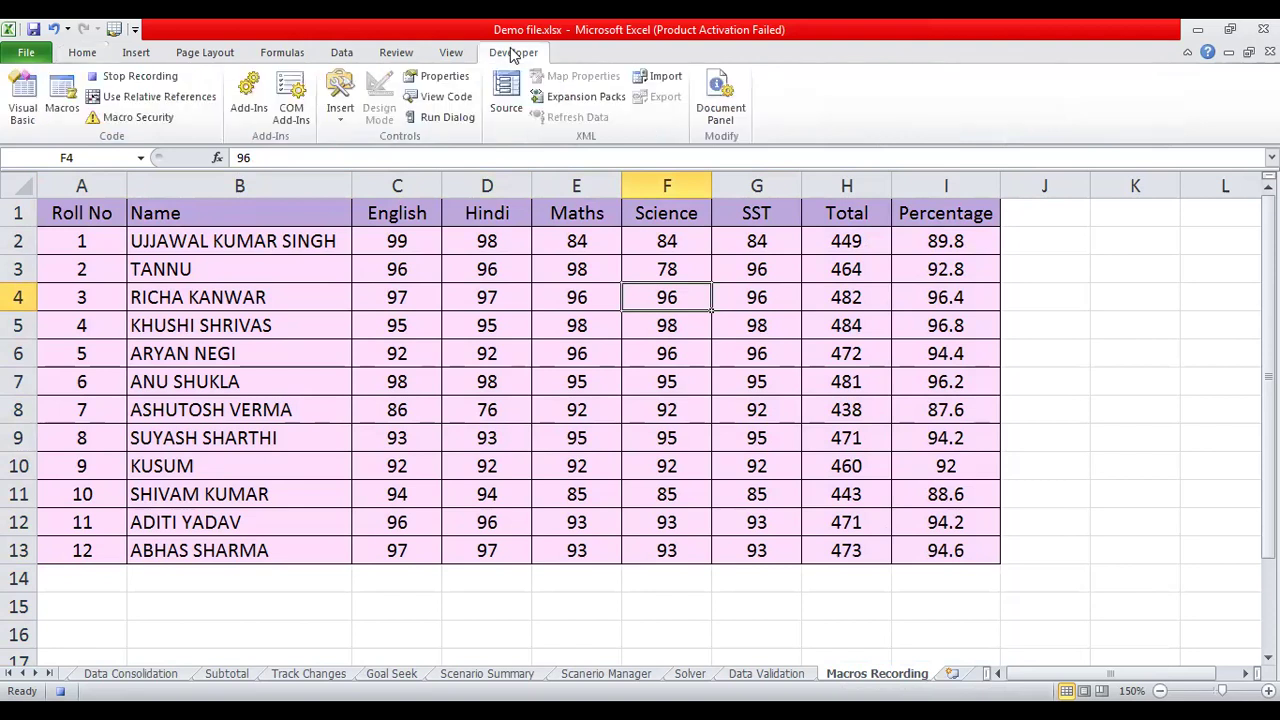
left_click(154, 80)
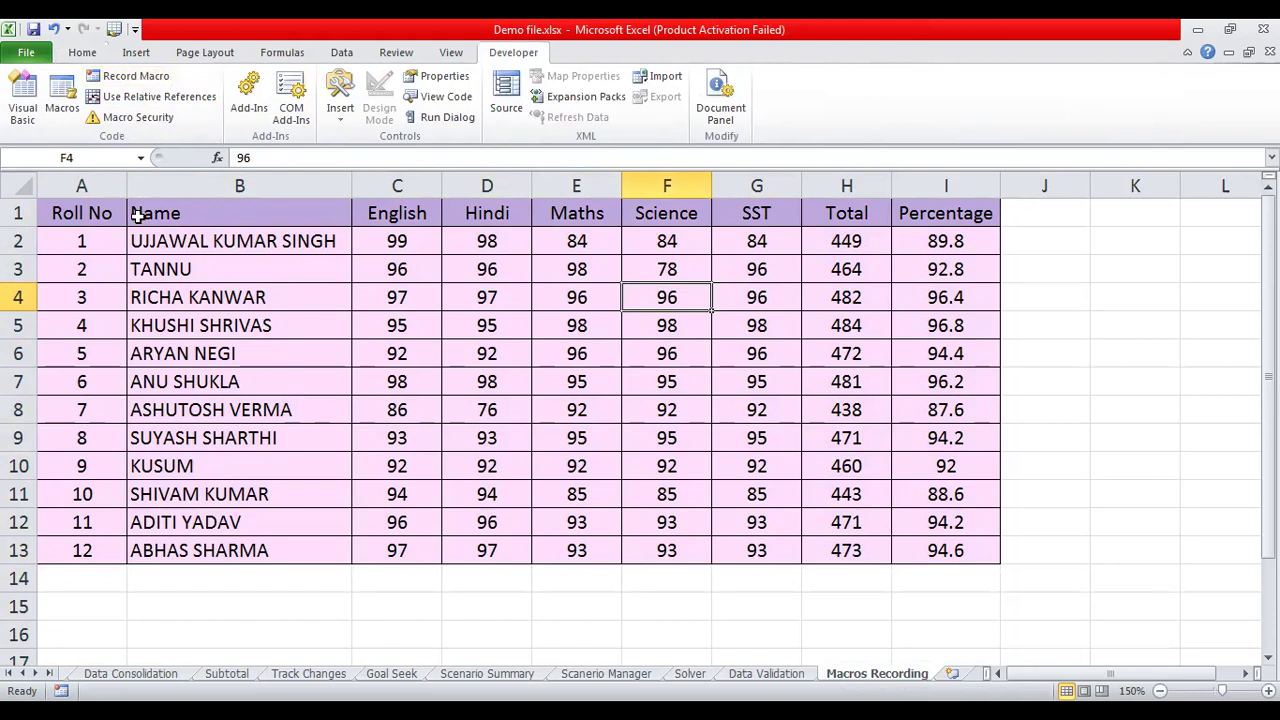
Remove the fill colour and all borders from the marks table A1:I13.
left_click(80, 207)
key("shift+Down")
key("shift+Down")
key("shift+Down")
key("shift+Down")
key("shift+Down")
key("shift+Down")
key("shift+Down")
key("shift+Down")
key("shift+Down")
key("shift+Down")
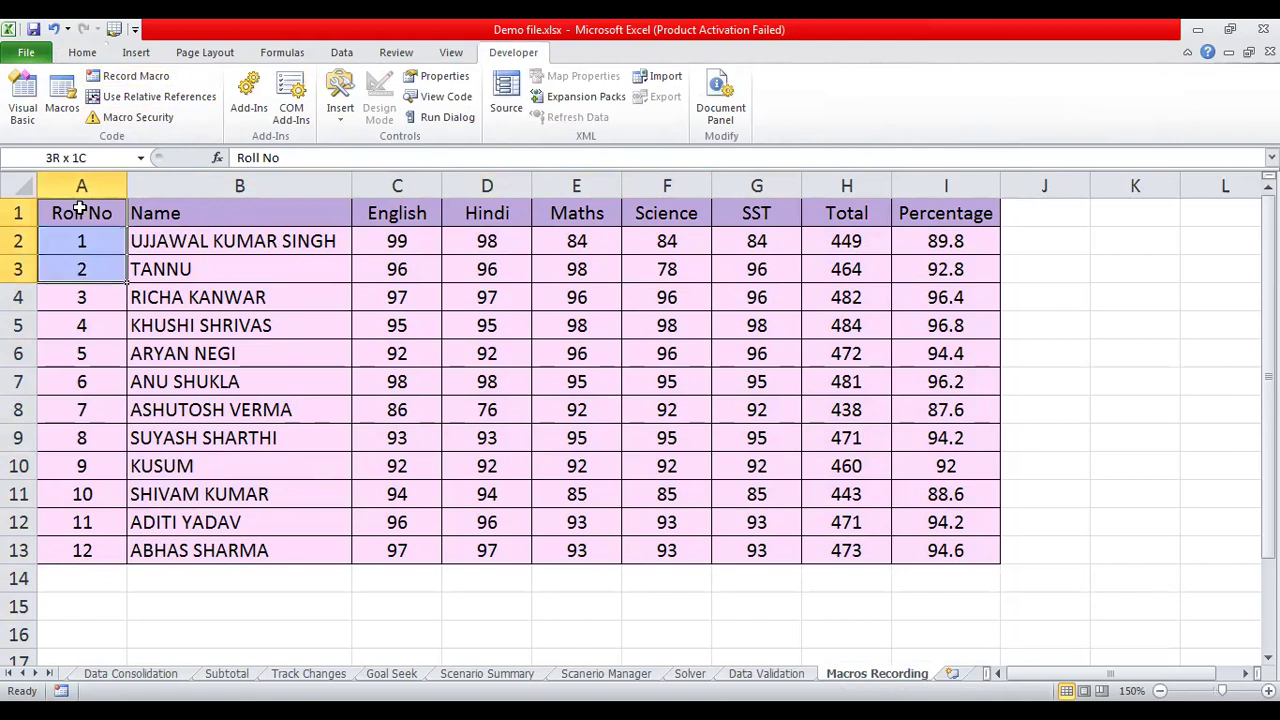
key("shift+Down")
key("shift+Down")
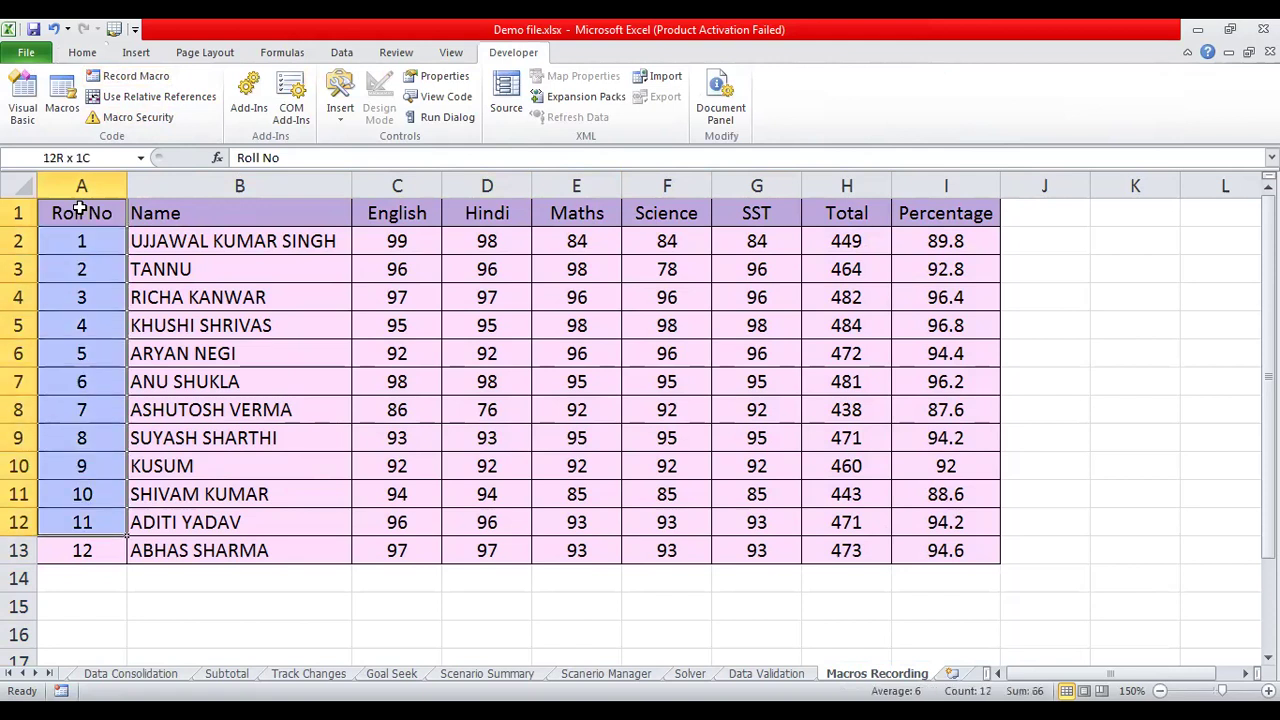
key("shift+Right")
key("shift+Right")
key("shift+Right")
key("shift+Right")
key("shift+Right")
key("shift+Right")
key("shift+Right")
key("shift+Right")
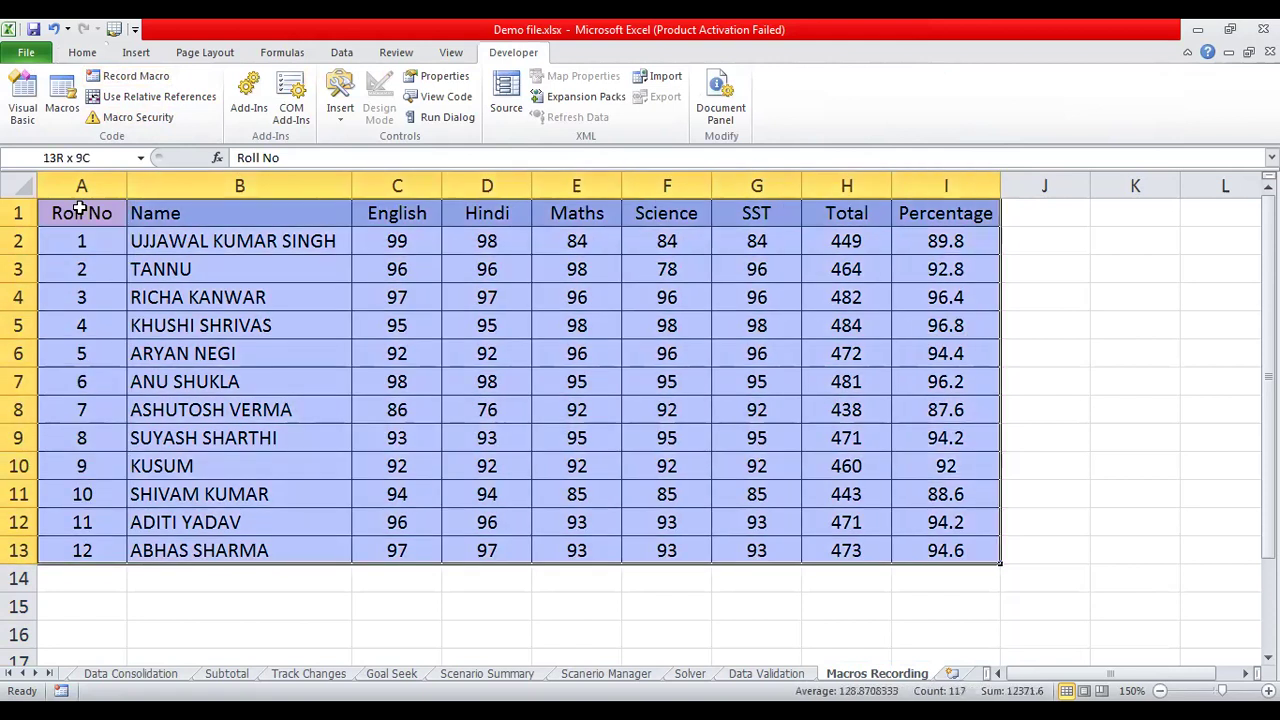
left_click(82, 56)
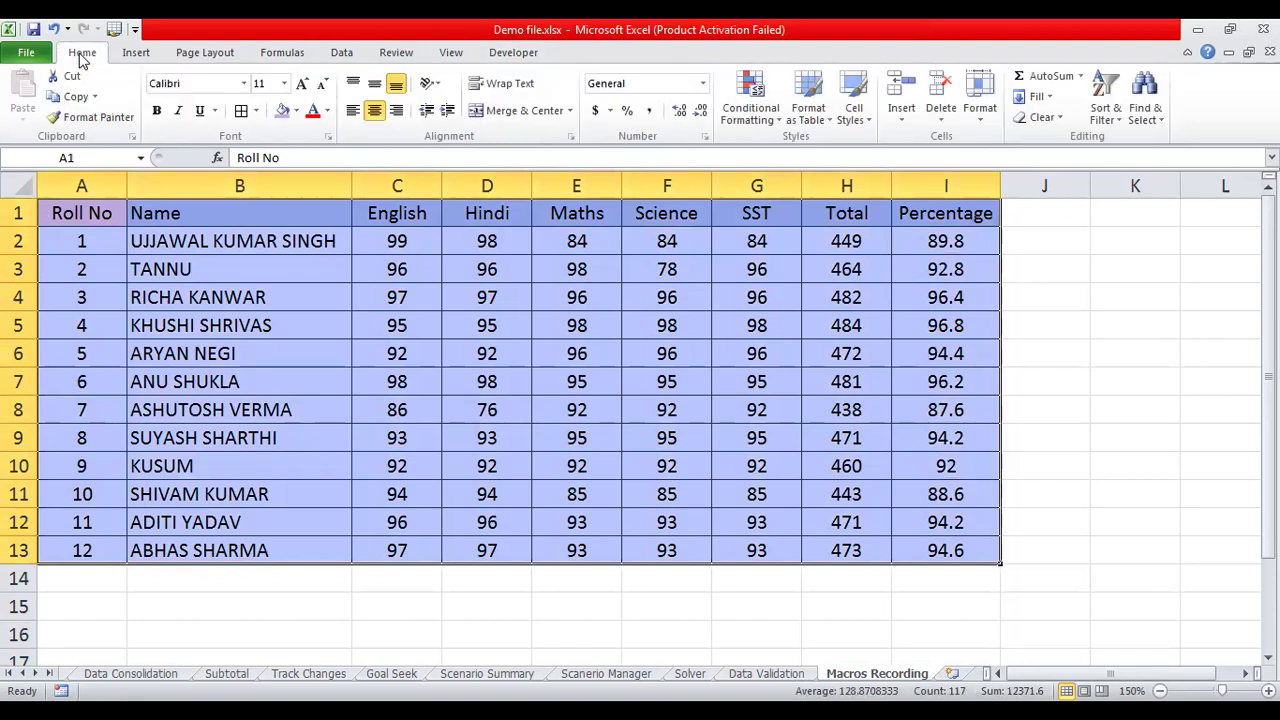
left_click(297, 111)
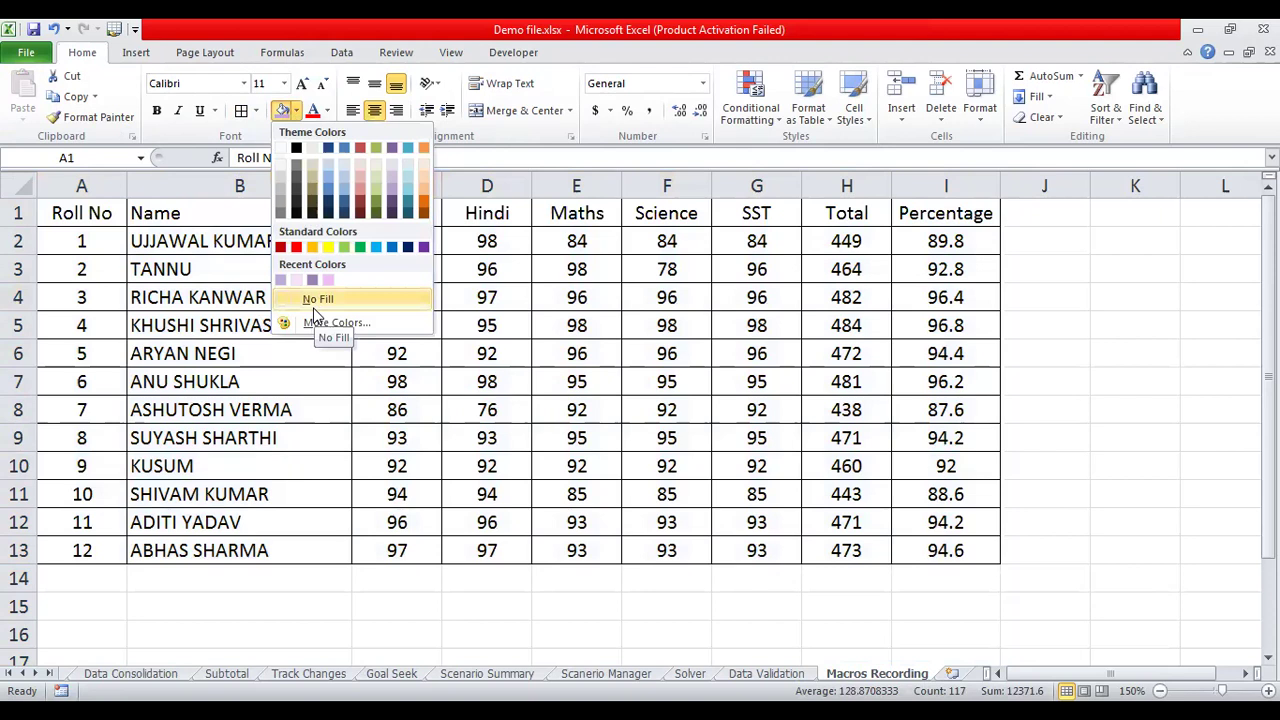
left_click(313, 305)
left_click(256, 111)
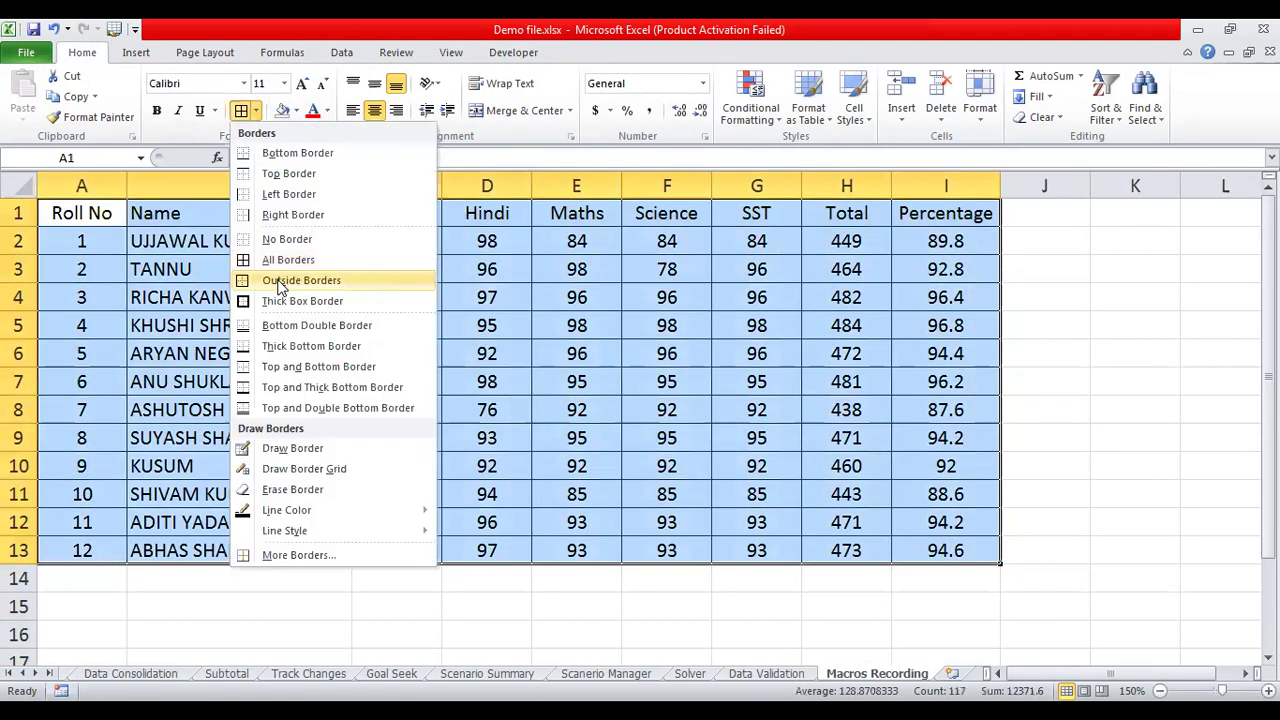
left_click(287, 242)
Delete the Total and Percentage columns H:I from the sheet.
left_click_drag(843, 182, 935, 172)
right_click(937, 178)
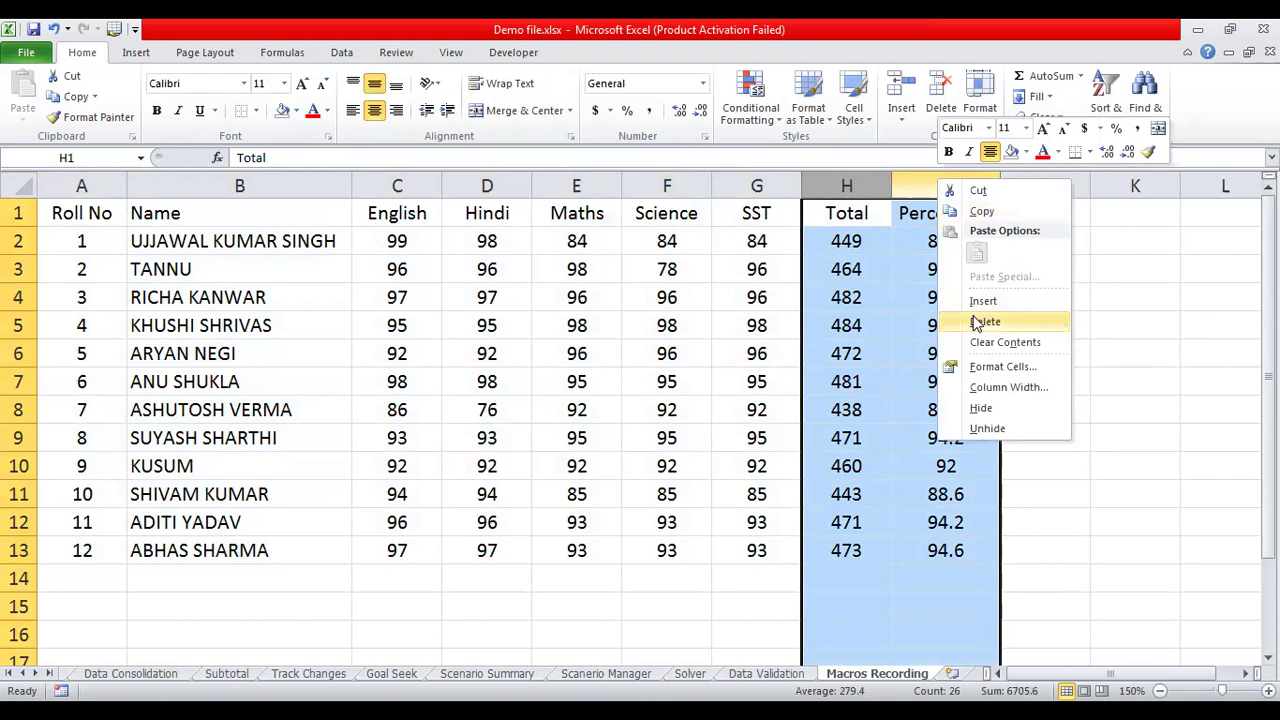
left_click(976, 322)
left_click(972, 318)
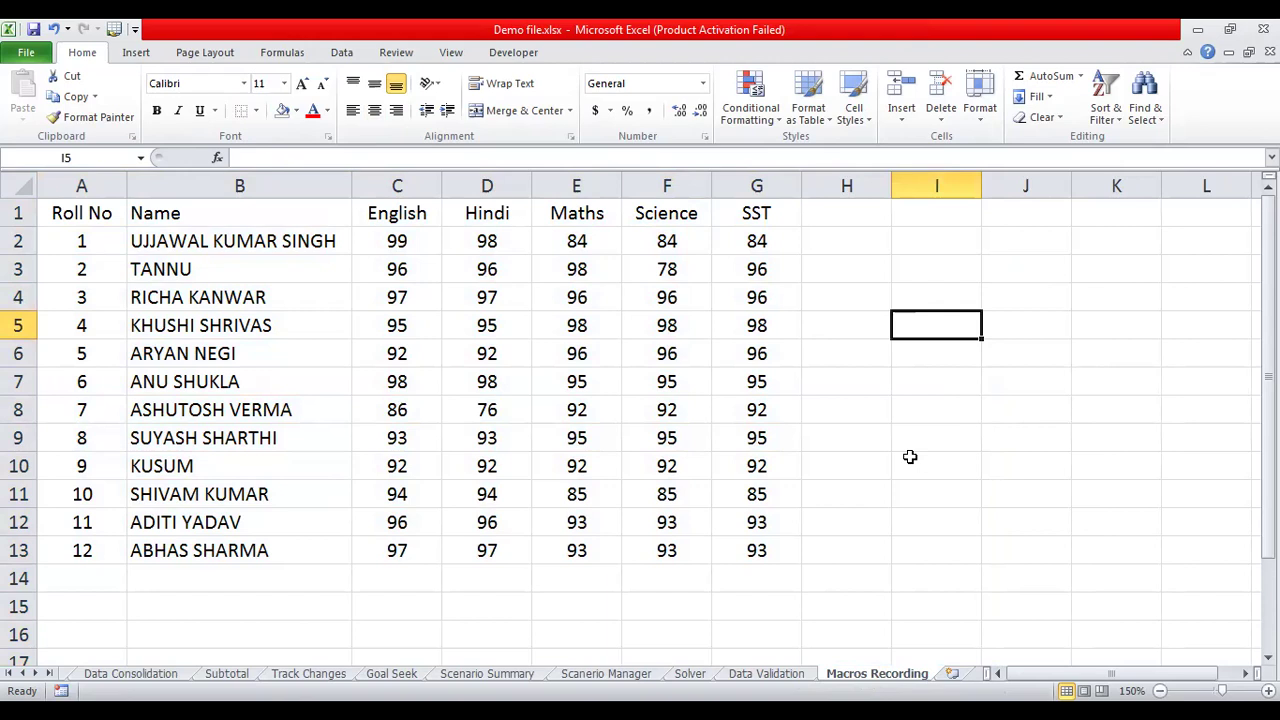
Run the Calculation macro and the Formatting macro on the marks table using their assigned shortcuts.
key("ctrl+q")
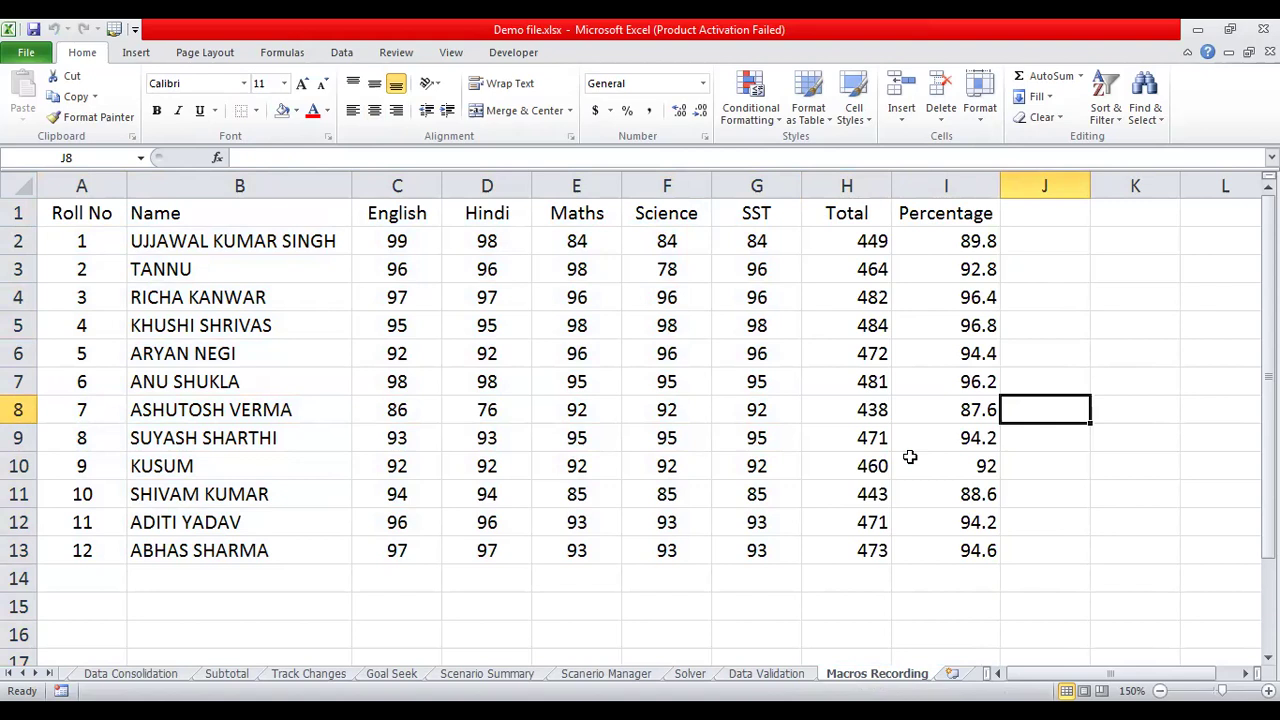
key("ctrl+m")
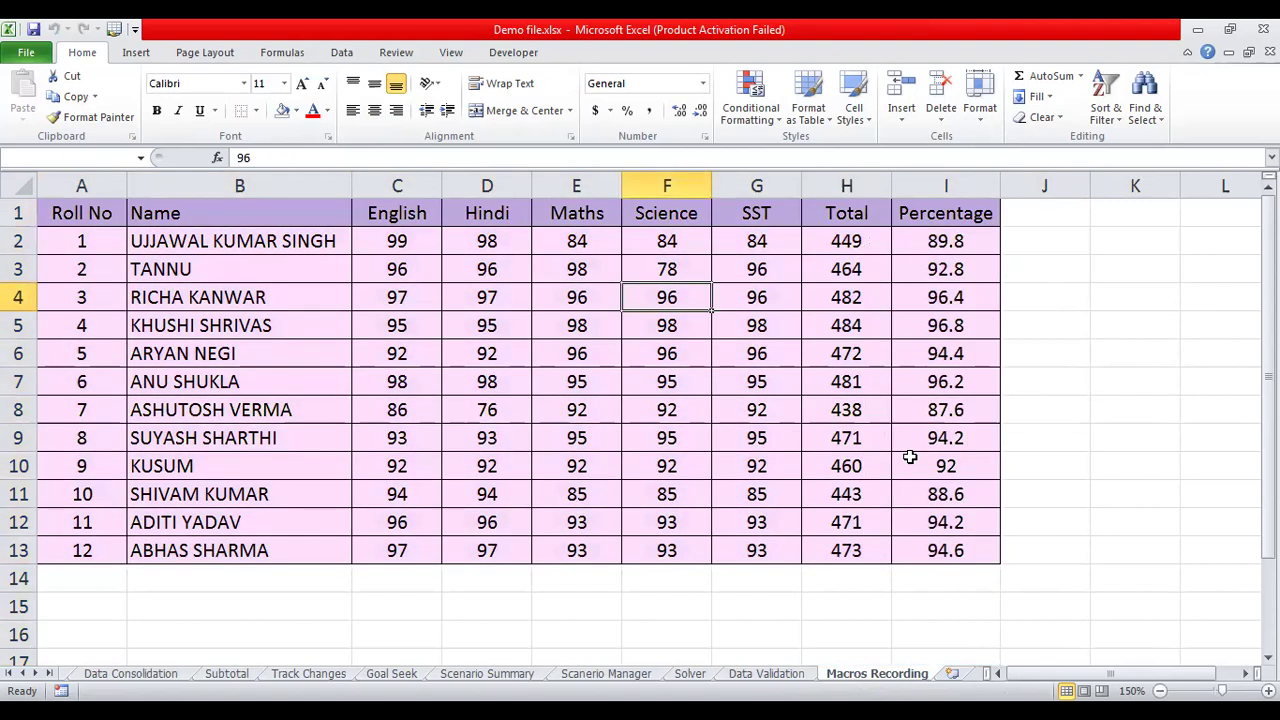
left_click(1046, 459)
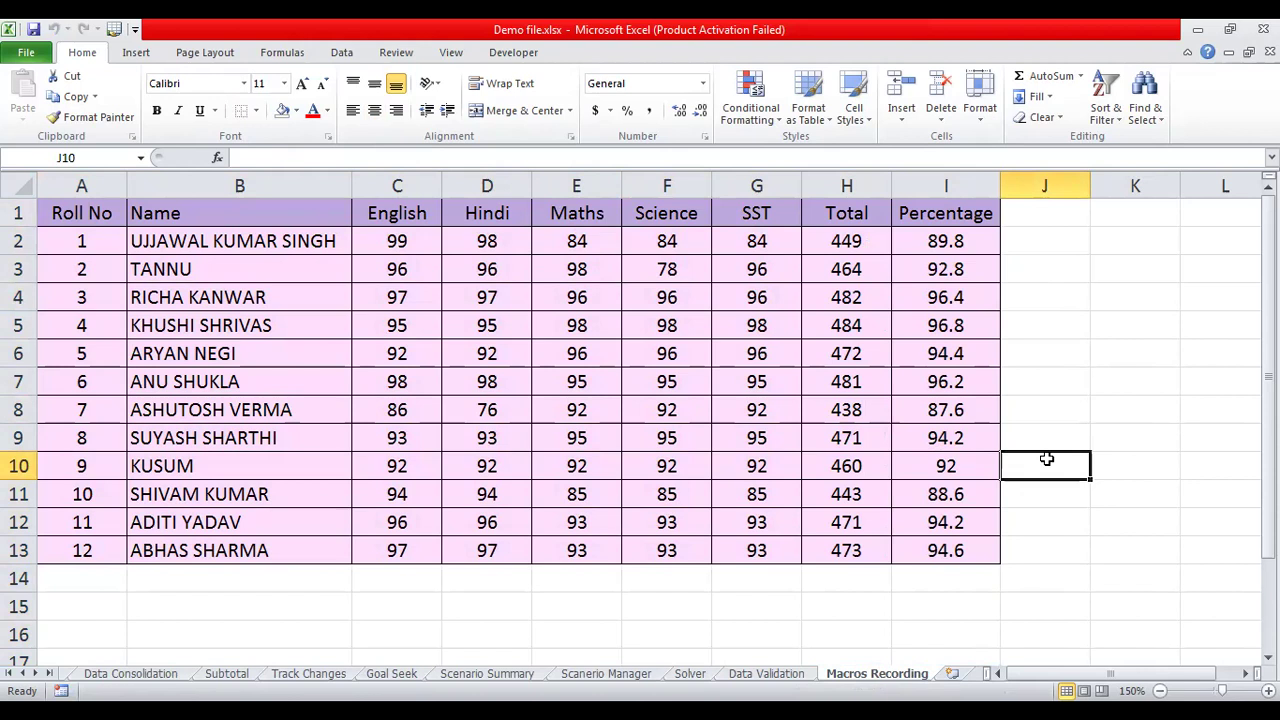
Clear the borders and fill colour that the macro applied to A1:I13.
left_click(76, 214)
left_click_drag(76, 214, 120, 494)
key("shift+Down")
key("shift+Down")
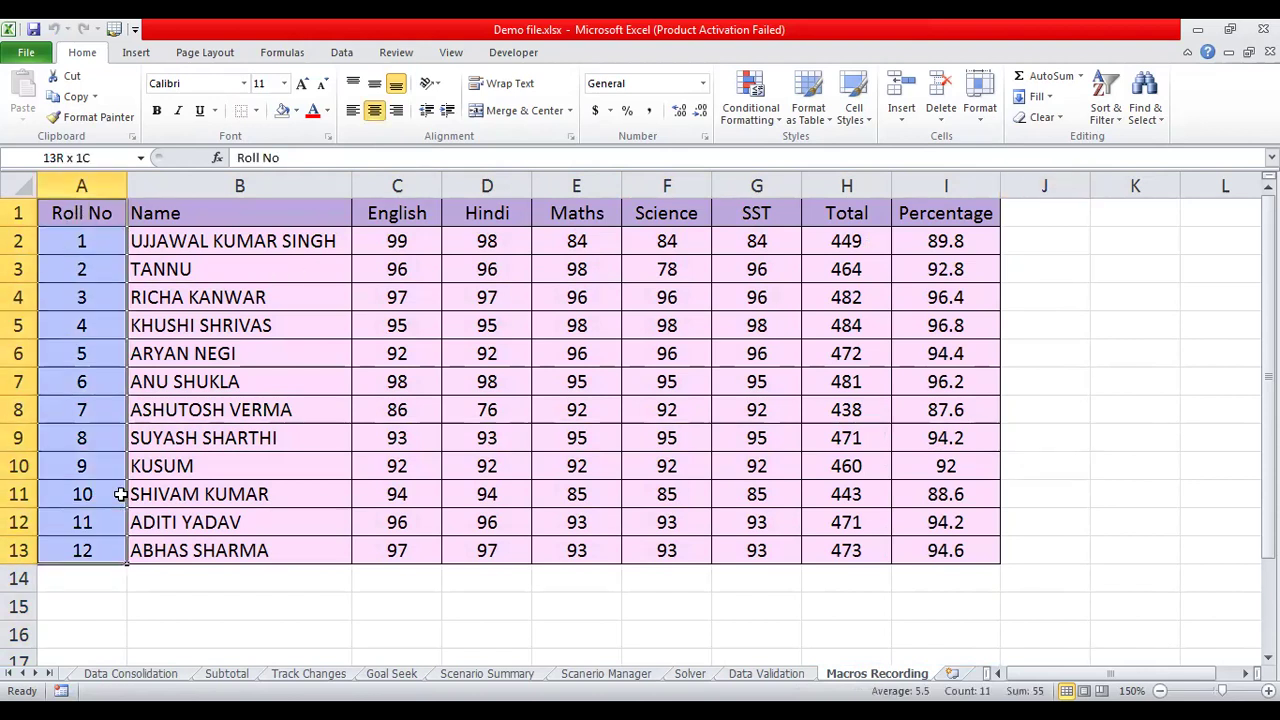
key("shift+Right")
key("shift+Right")
key("shift+Right")
key("shift+Right")
key("shift+Right")
key("shift+Right")
key("shift+Right")
key("shift+Right")
left_click(256, 110)
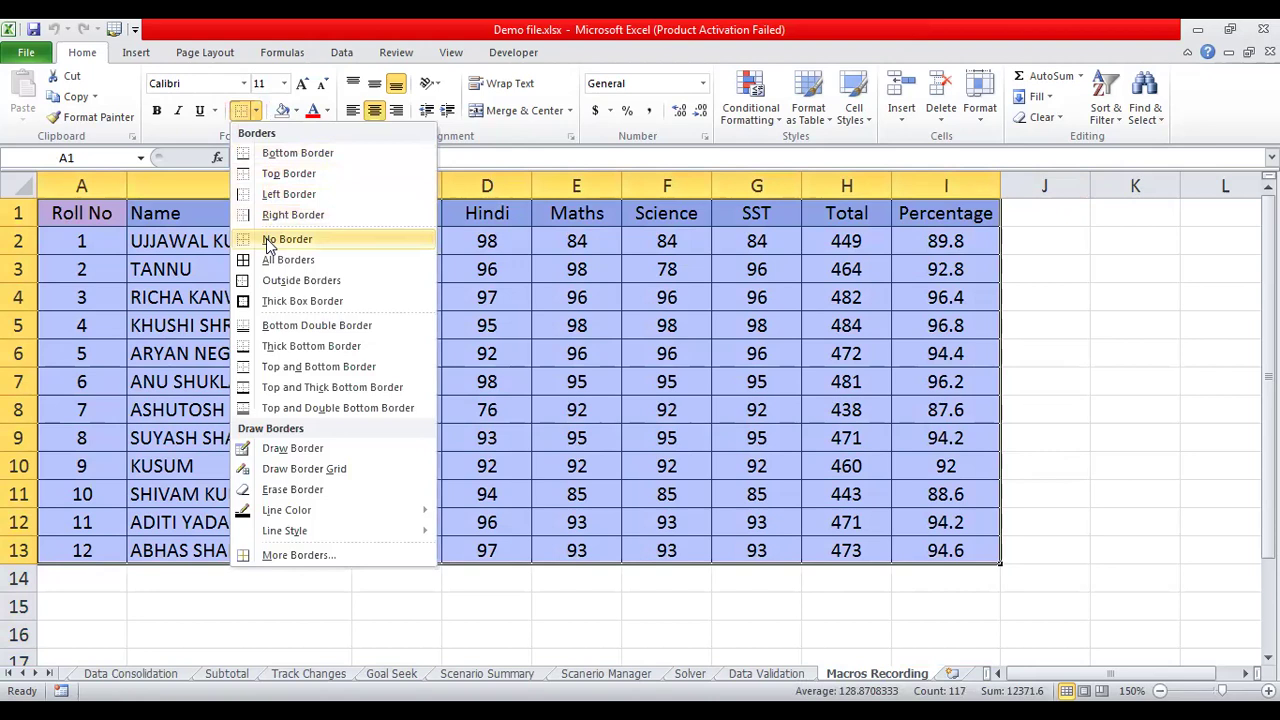
left_click(350, 160)
left_click(297, 111)
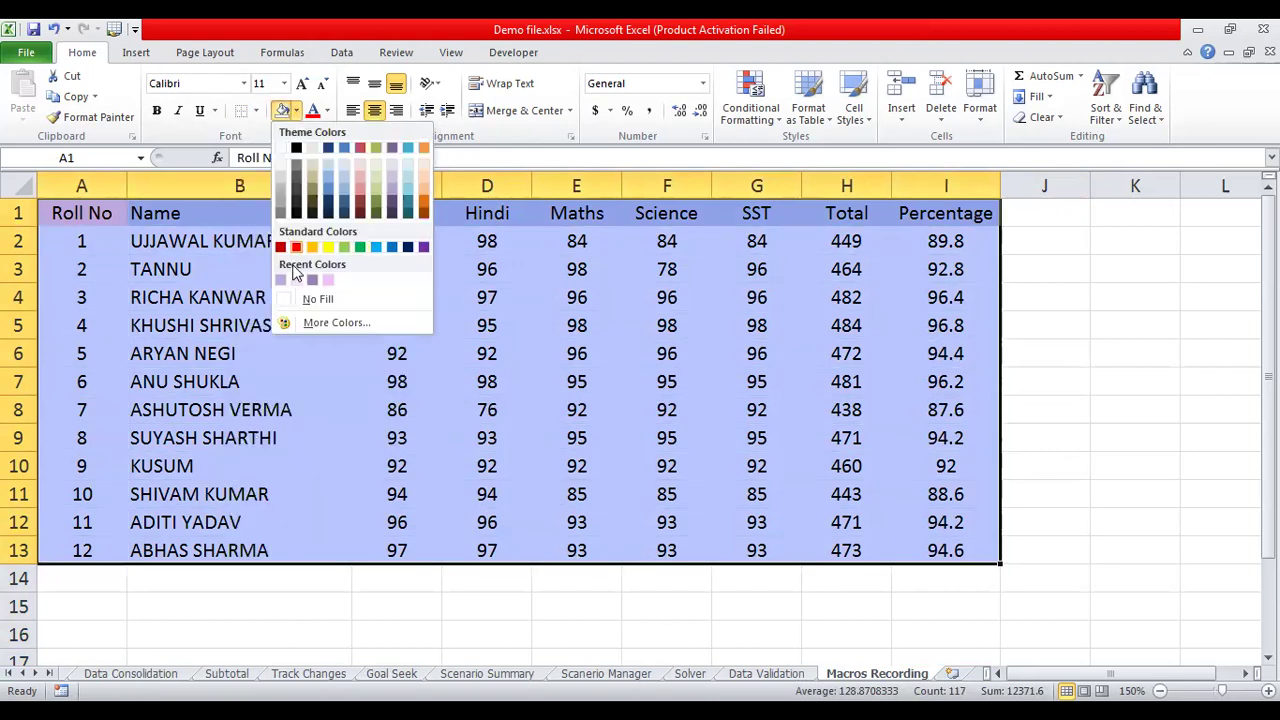
left_click(303, 299)
Delete the macro-generated Total and Percentage columns H:I.
left_click_drag(846, 184, 937, 178)
right_click(938, 178)
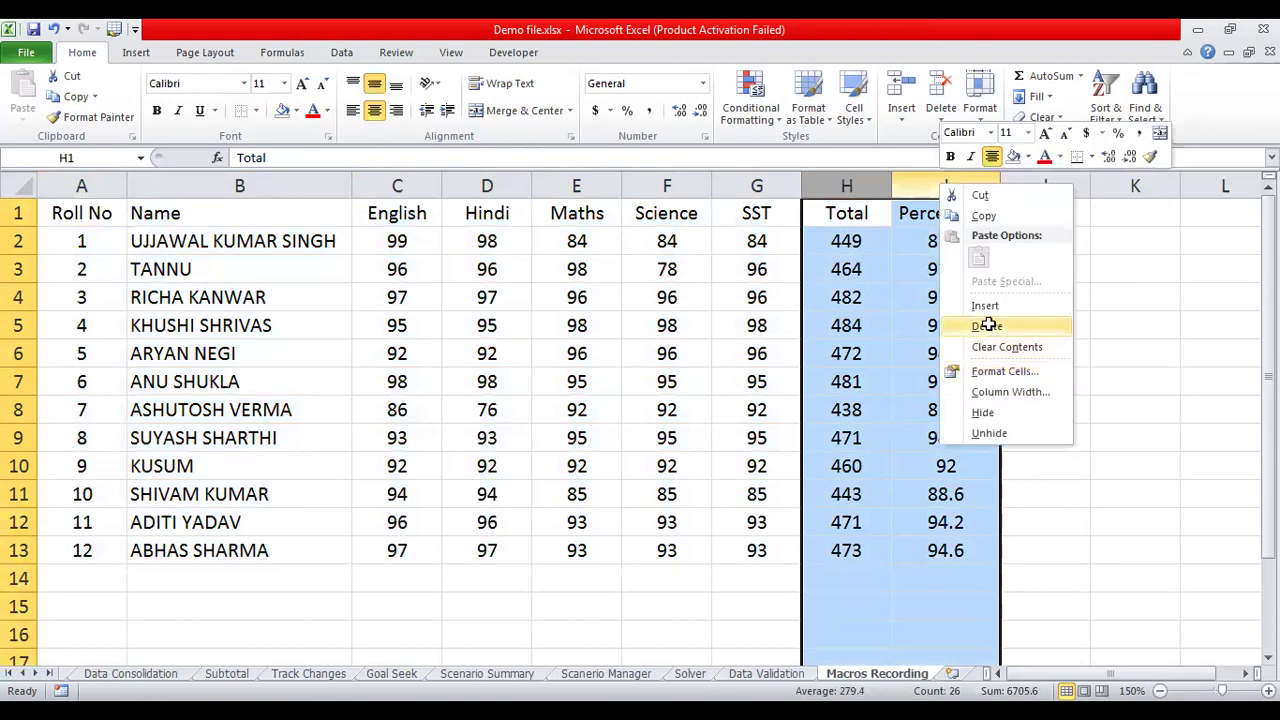
left_click(986, 327)
left_click(1007, 447)
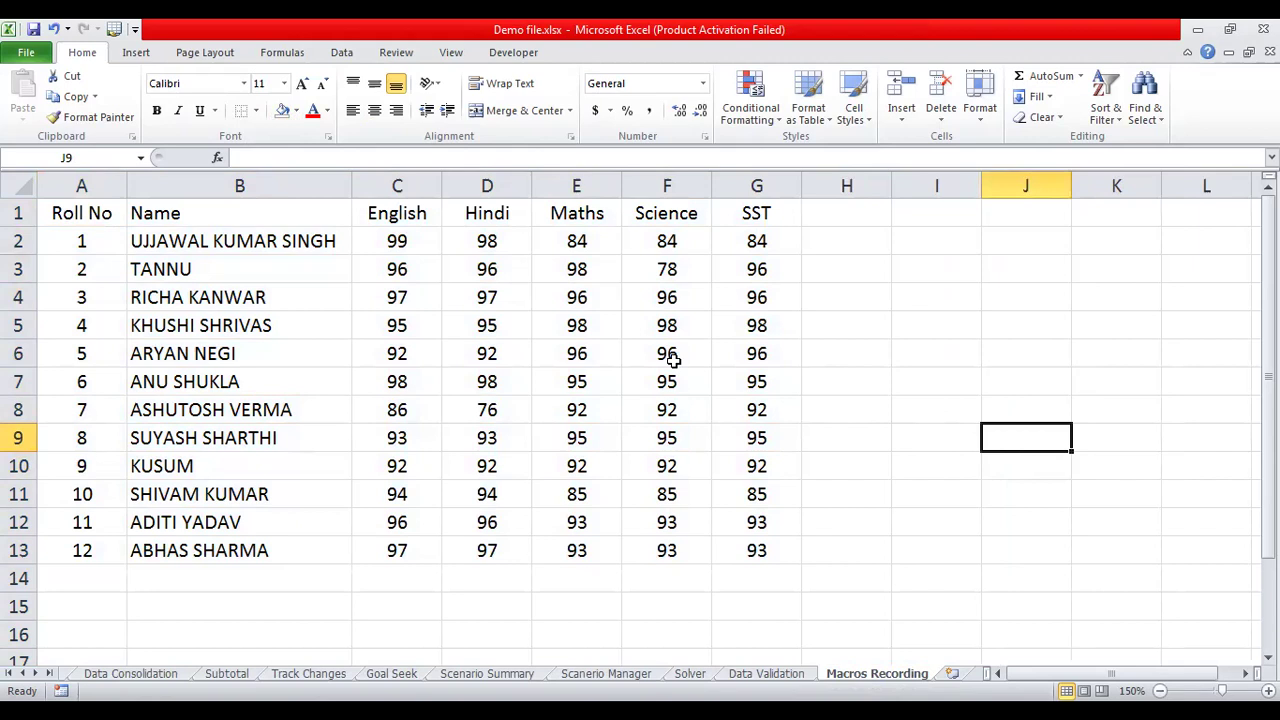
Draw a Form Controls button below the Name column in rows 14 to 15 and assign it the PERSONAL.XLSB!Calculation macro from All Open Workbooks.
left_click(516, 54)
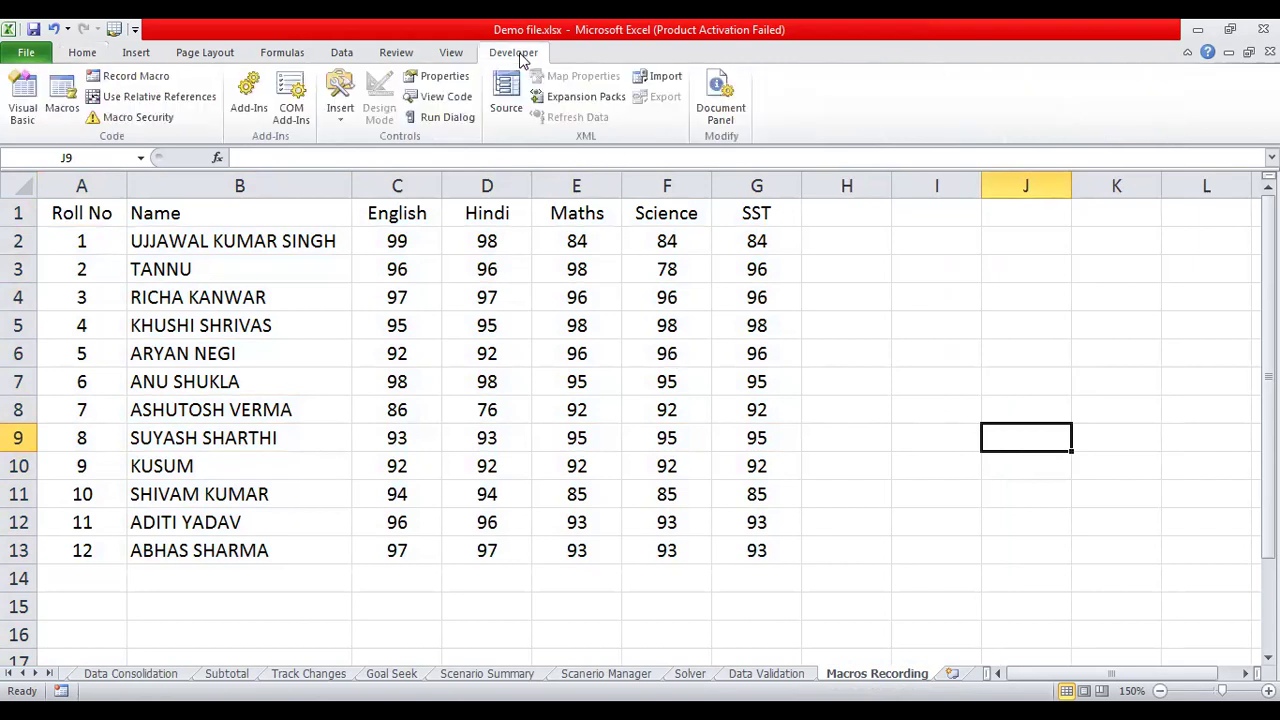
left_click(345, 116)
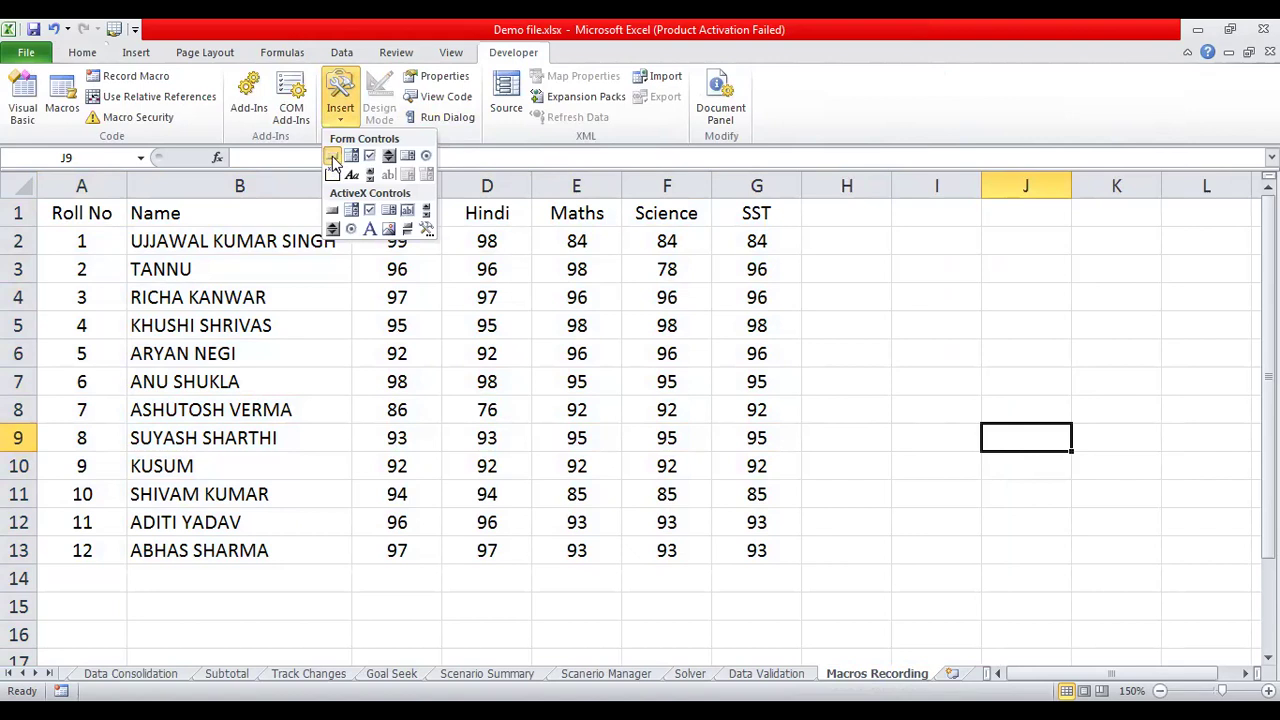
left_click(333, 159)
left_click_drag(197, 578, 344, 624)
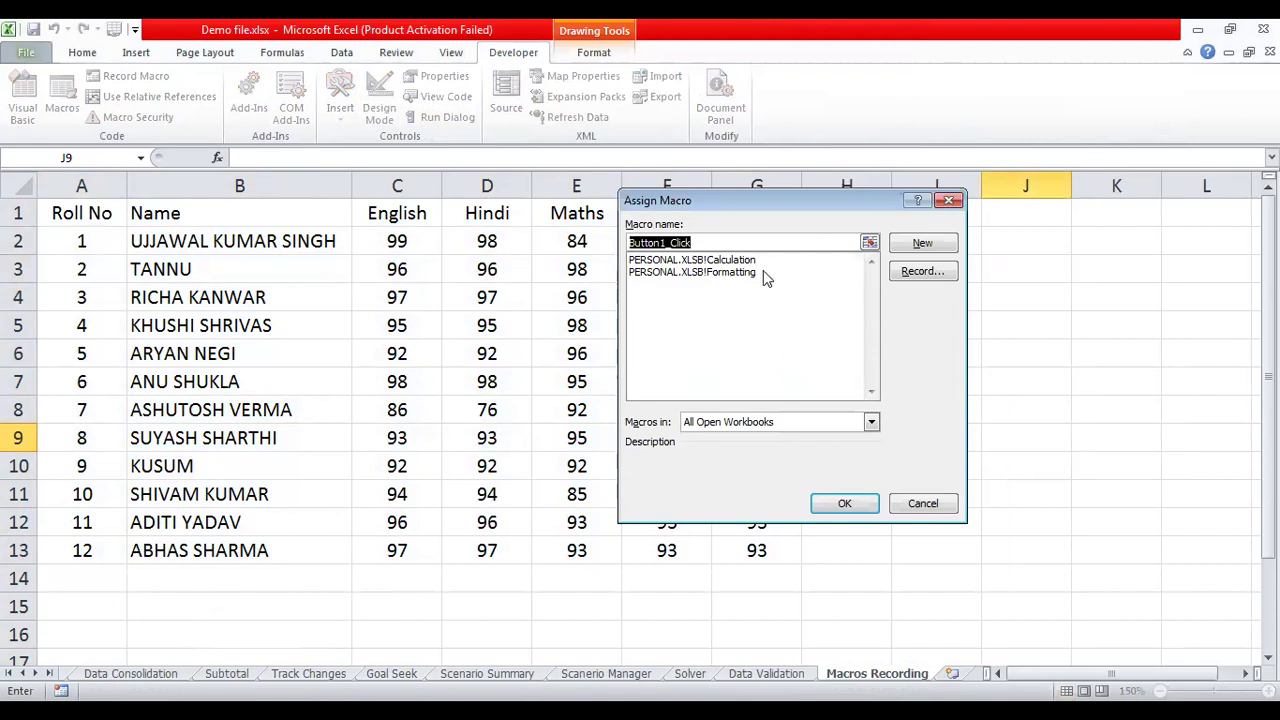
left_click(731, 261)
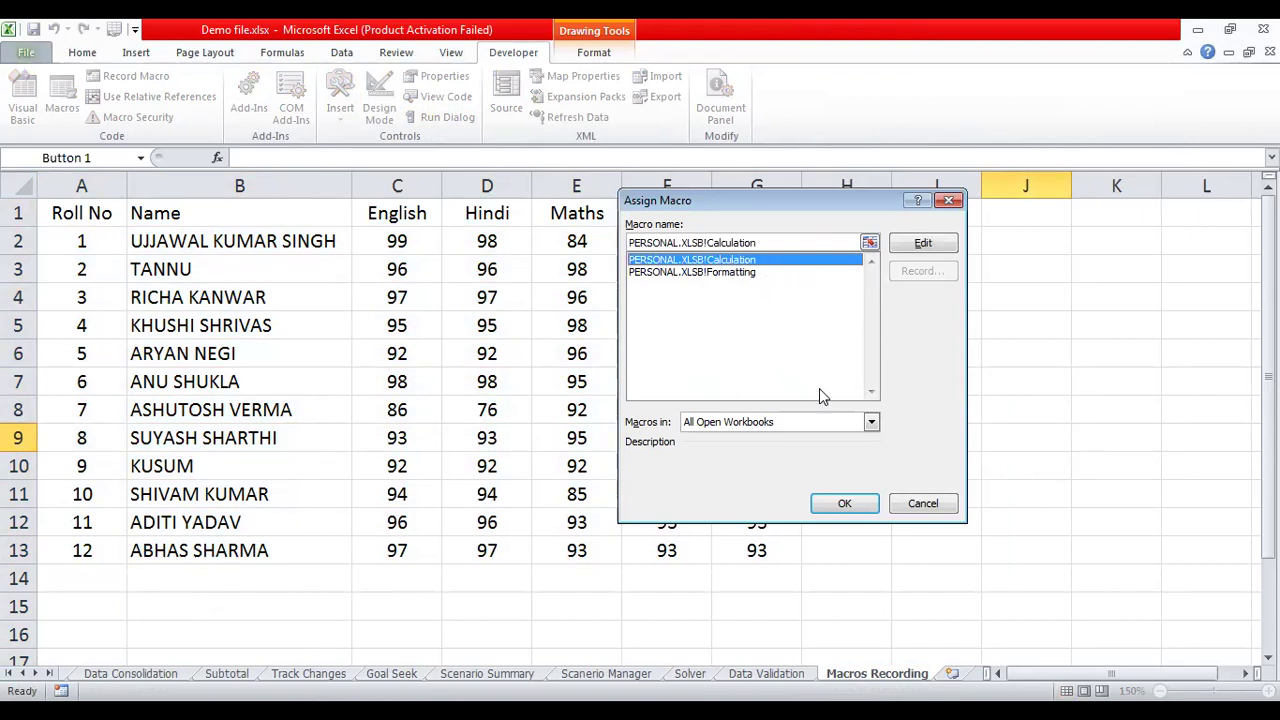
left_click(871, 423)
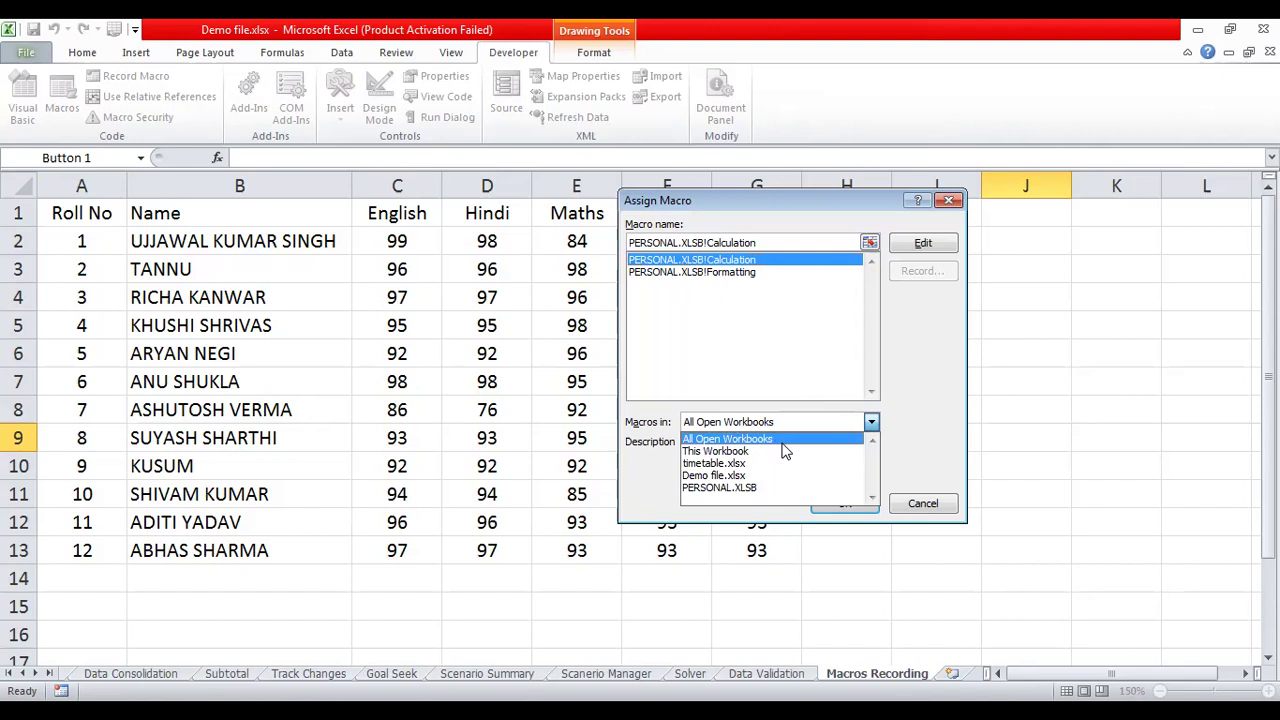
left_click(783, 443)
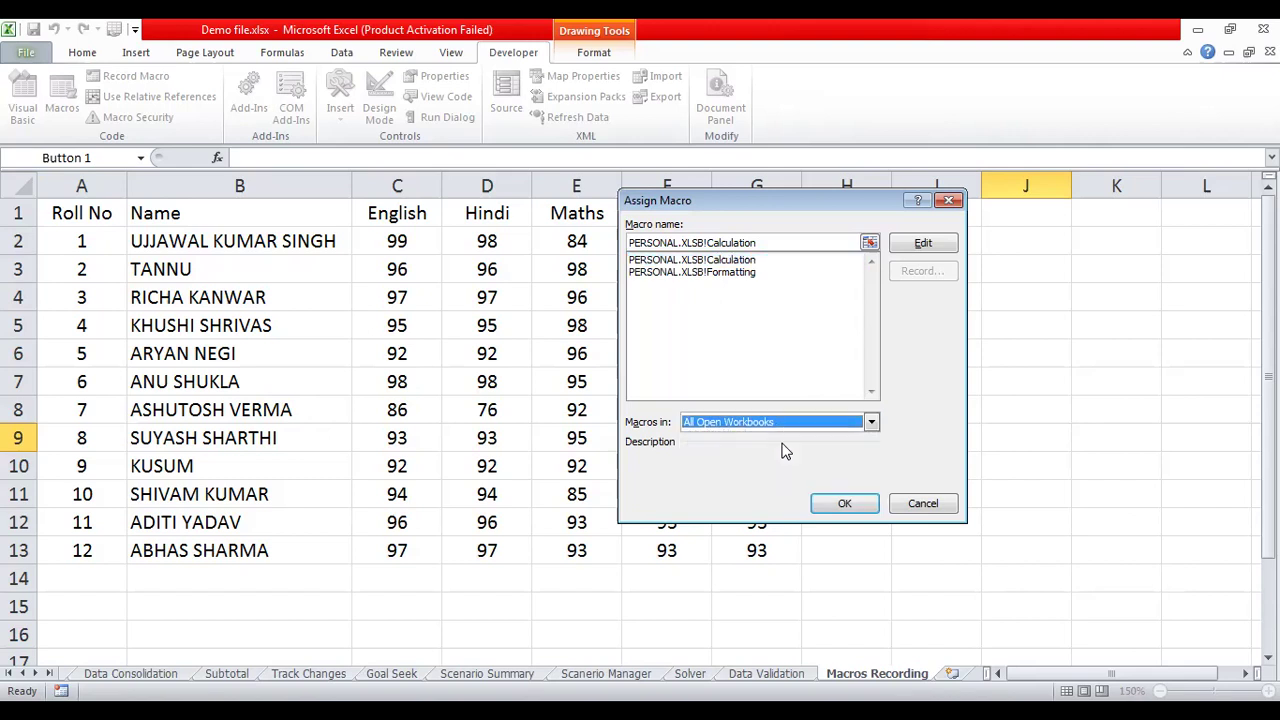
left_click(846, 504)
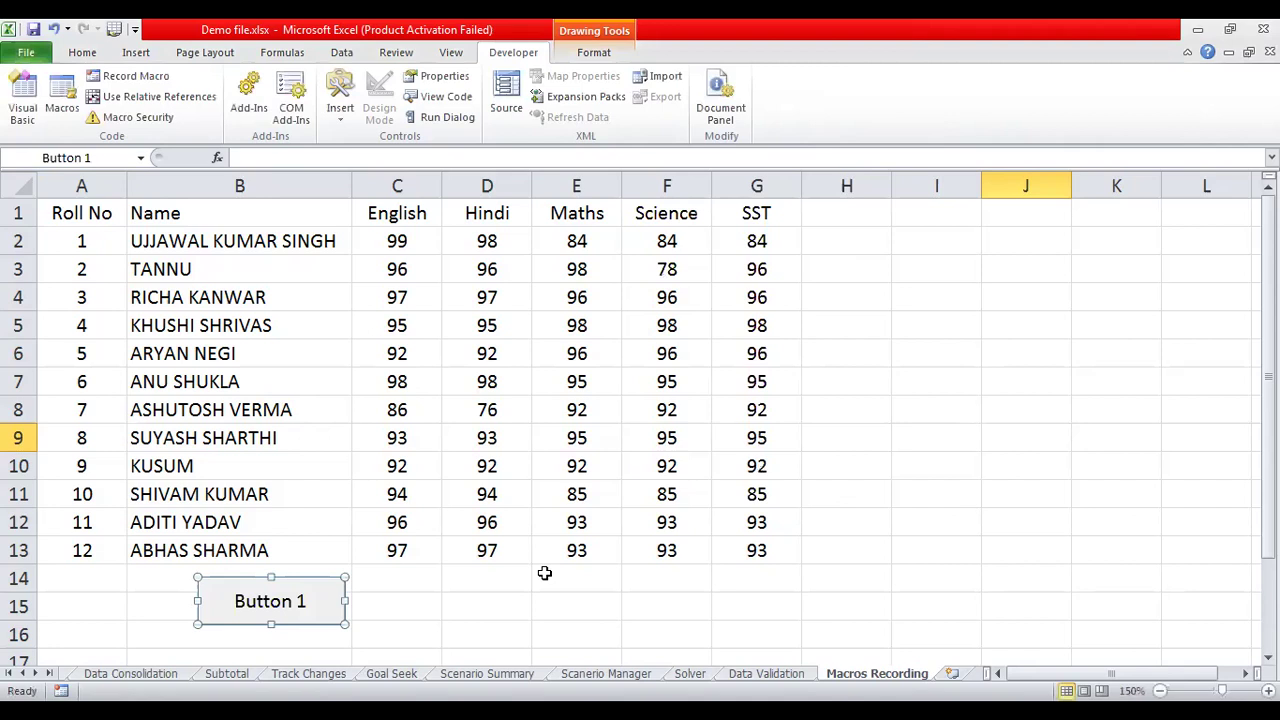
Replace the new button's caption with Percentage.
left_click(302, 600)
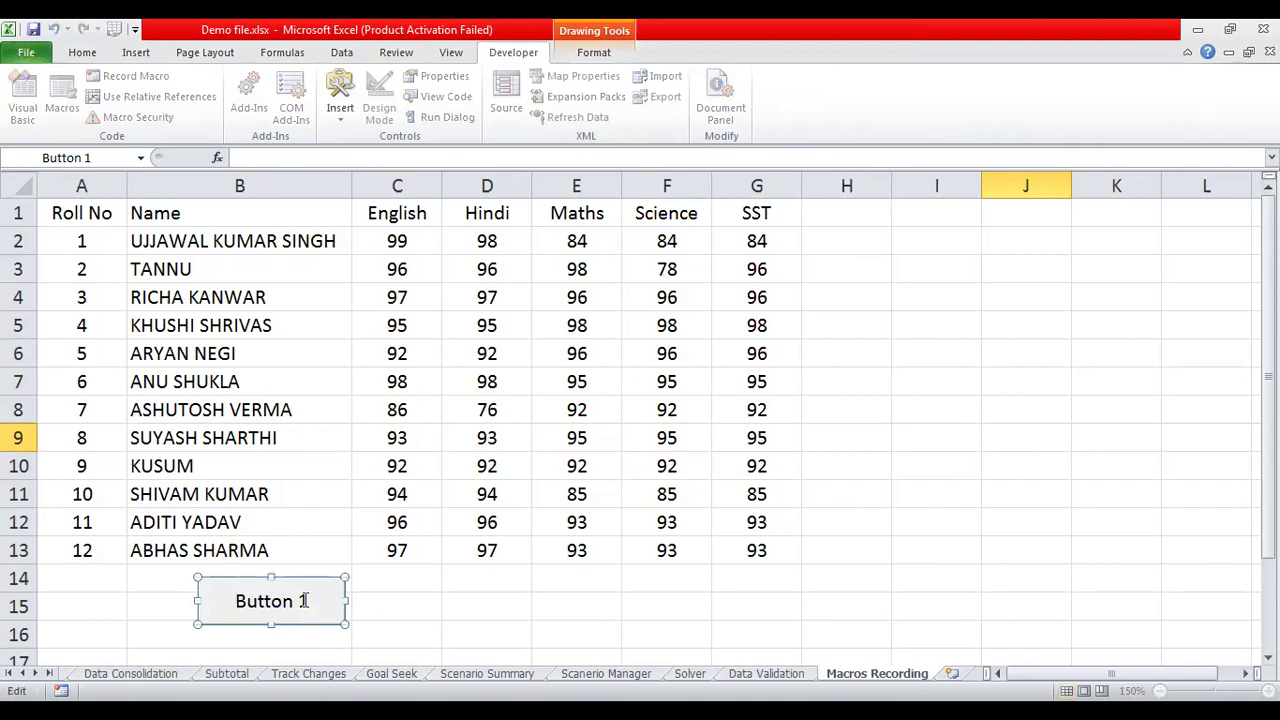
key("Delete")
key("Delete")
key("Delete")
key("Delete")
key("Delete")
key("Delete")
key("Delete")
key("Delete")
type("Percentage")
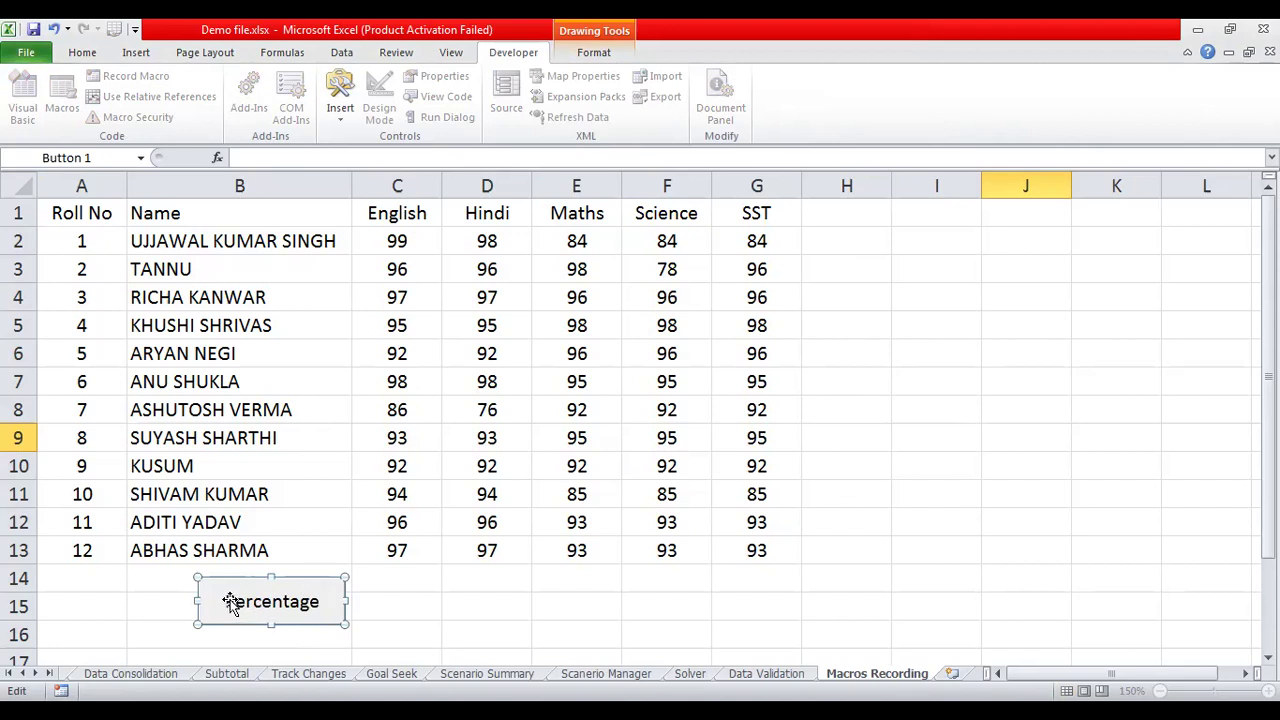
Change the first button's caption to Calculate Percentage and widen the button to the right edge of the English column.
key("Left")
key("Left")
key("Left")
key("Left")
key("Left")
key("Left")
key("Left")
key("Left")
key("Left")
key("Left")
type("Calcula")
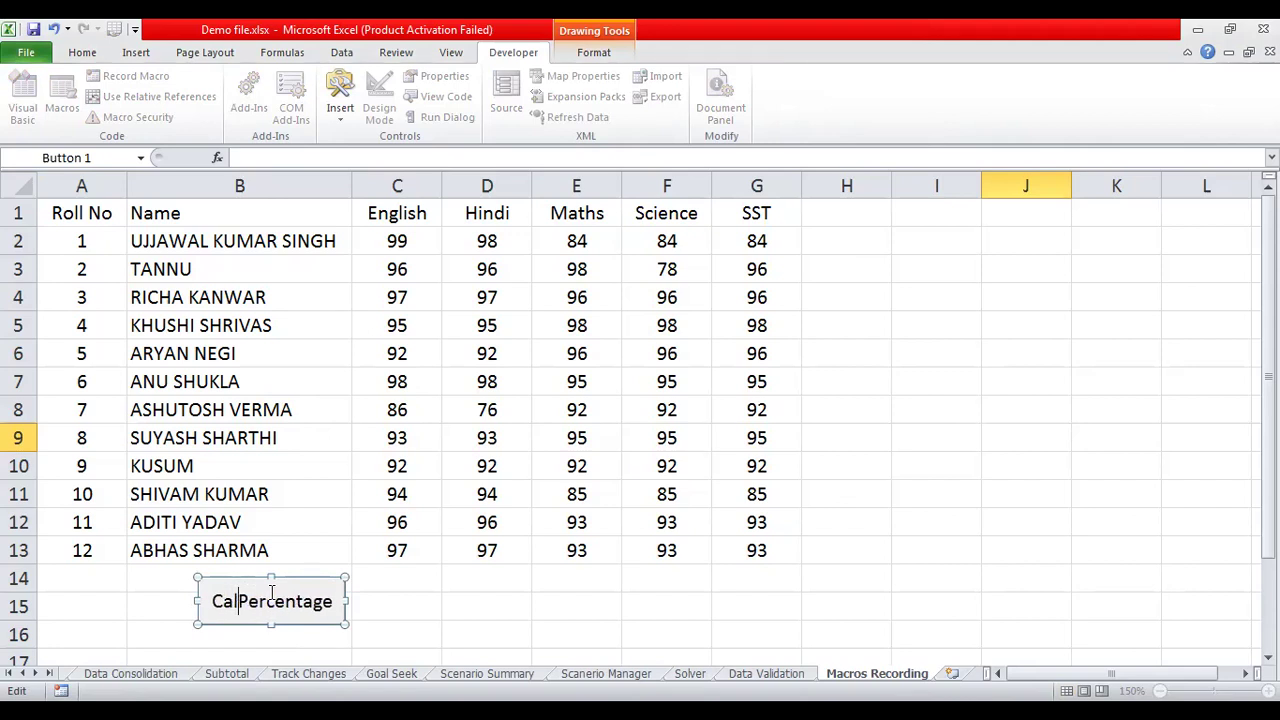
type("te")
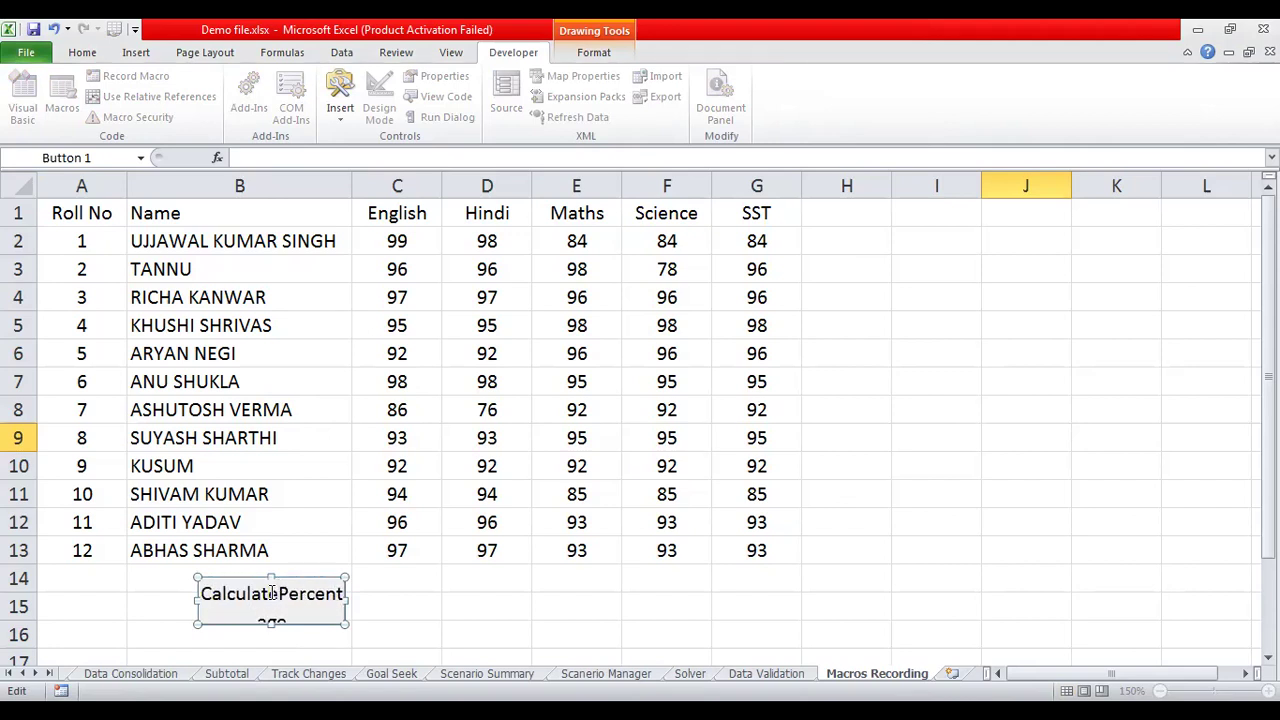
left_click_drag(347, 601, 437, 597)
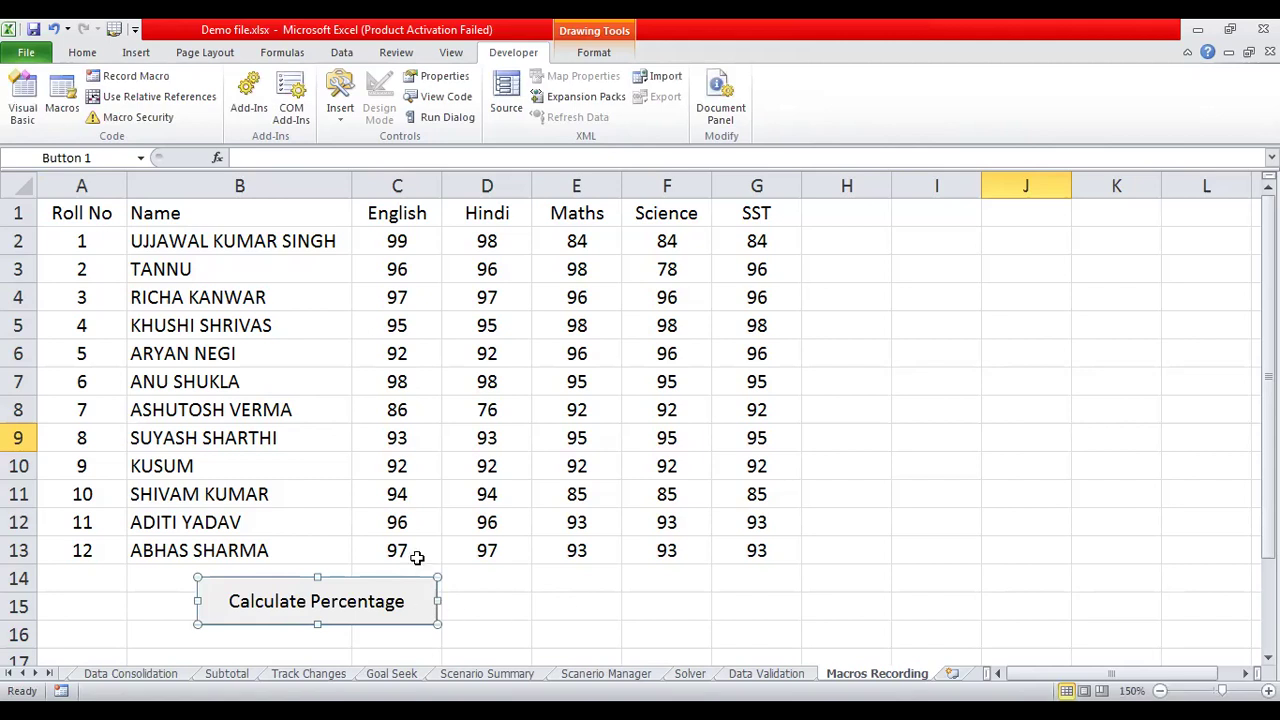
Draw a second Form Controls button below the Hindi to Science columns in rows 14 to 15 and assign it PERSONAL.XLSB!Formatting.
left_click(340, 118)
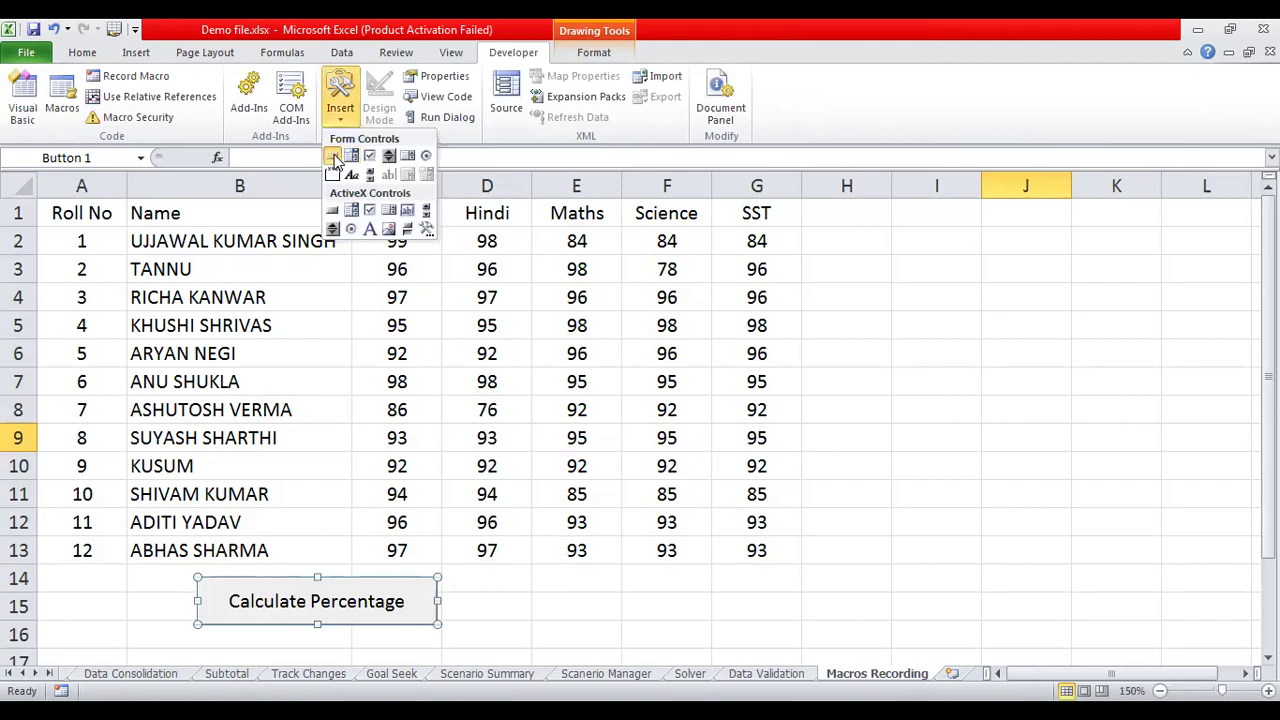
left_click(332, 156)
left_click_drag(492, 579, 730, 624)
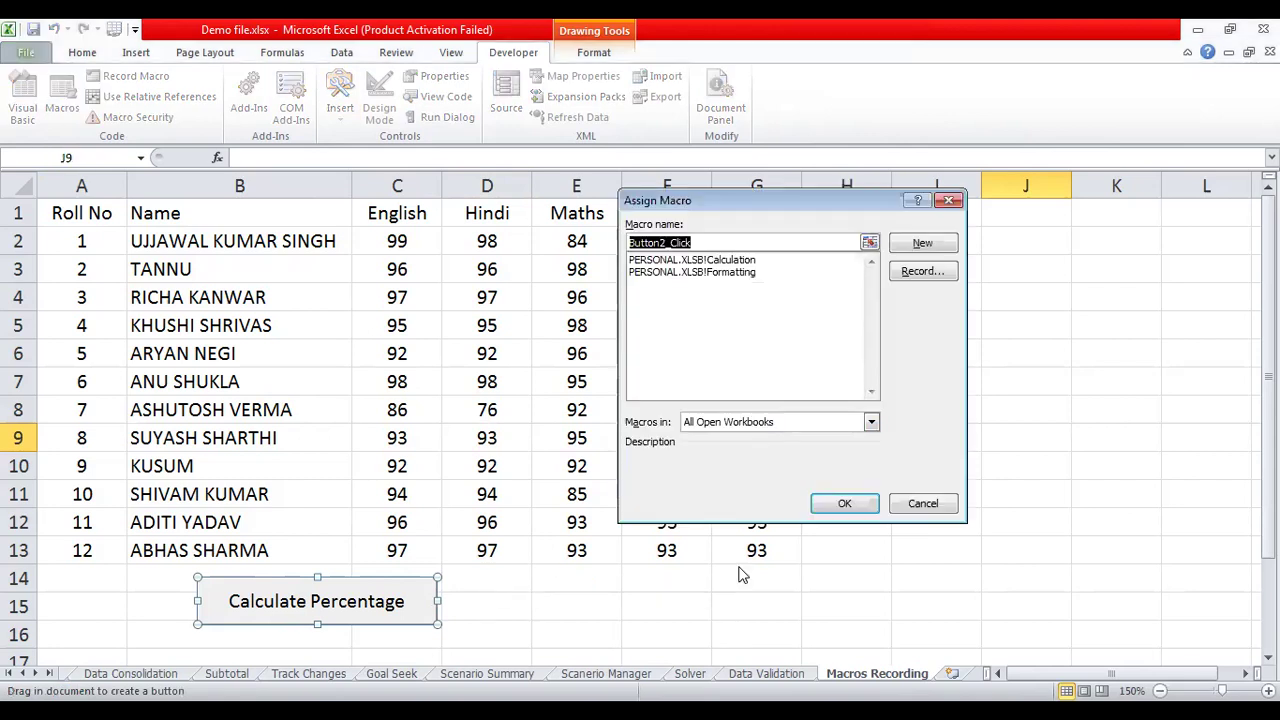
left_click(716, 272)
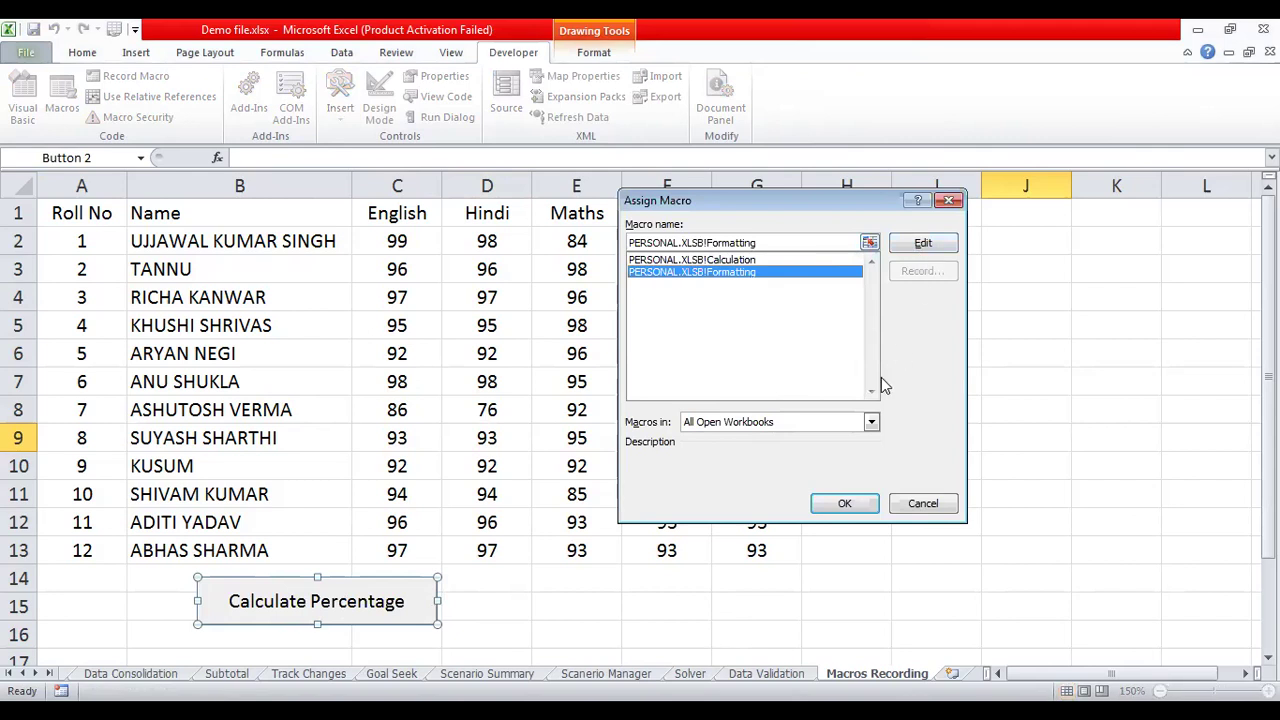
left_click(852, 508)
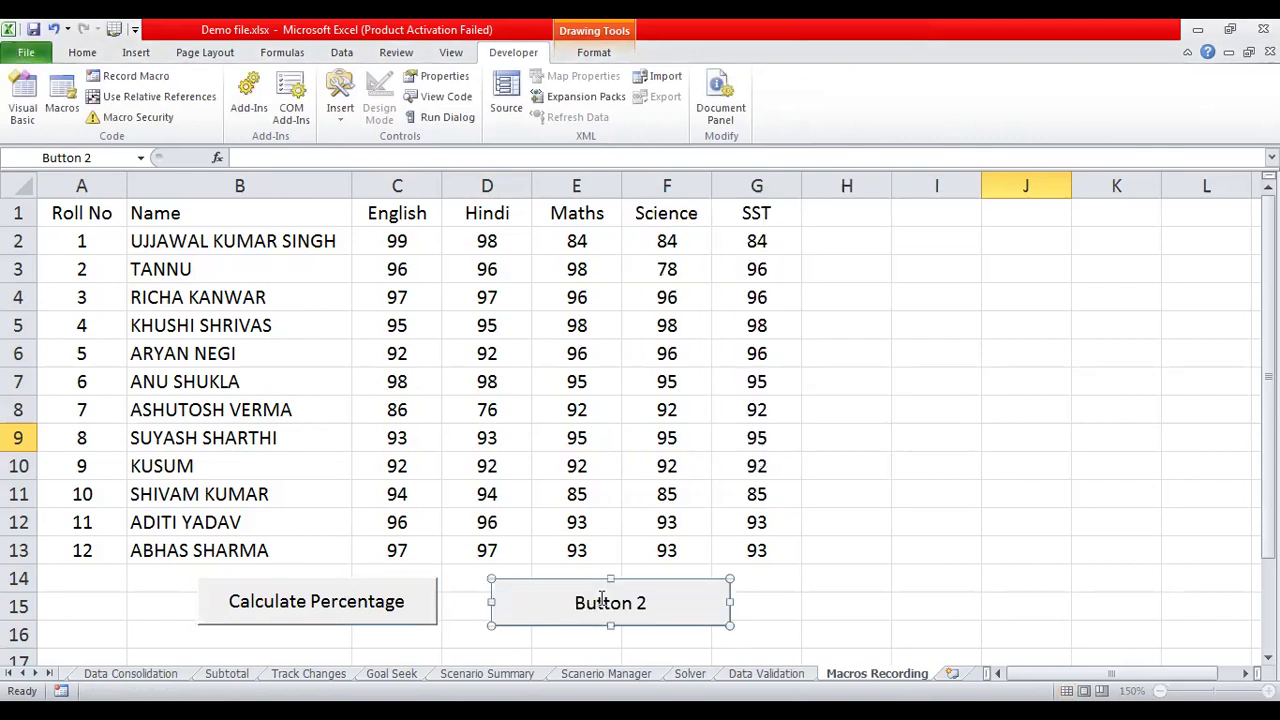
Replace the second button's caption with Format Table and deselect the button.
key("Delete")
key("Delete")
key("Delete")
key("Delete")
key("Delete")
key("Delete")
key("Delete")
key("Delete")
type("Format")
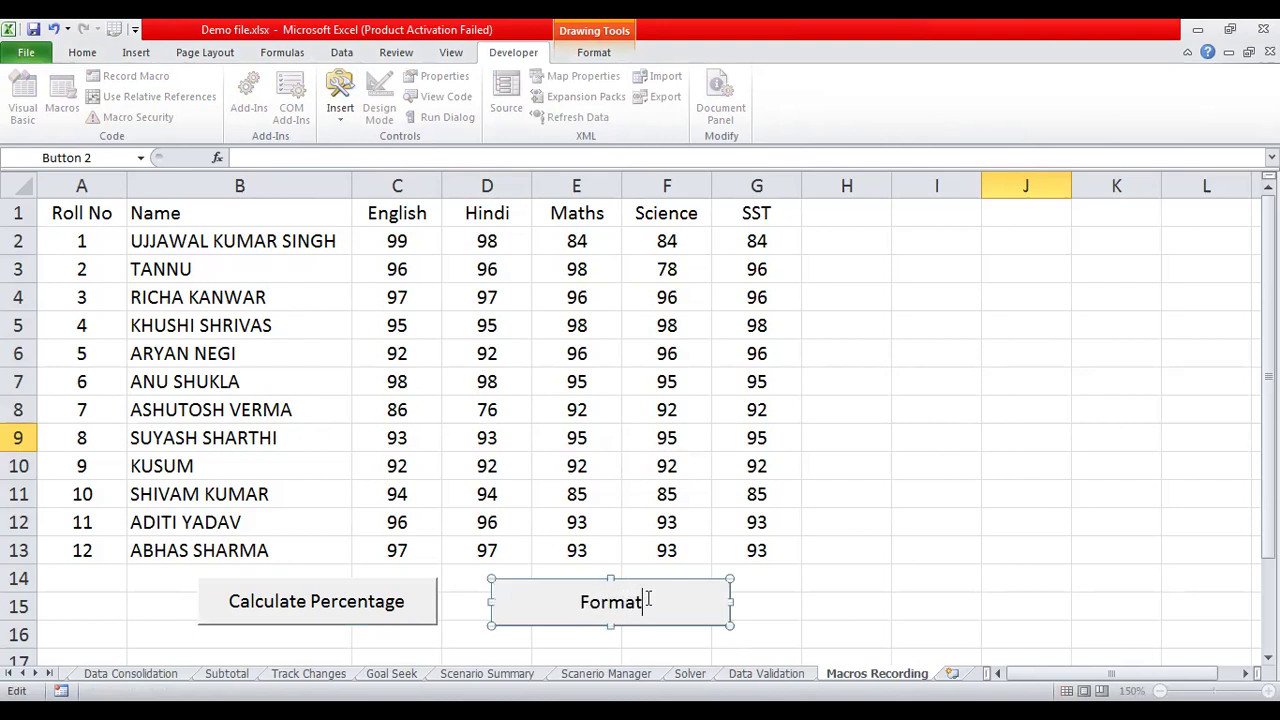
type(" Table")
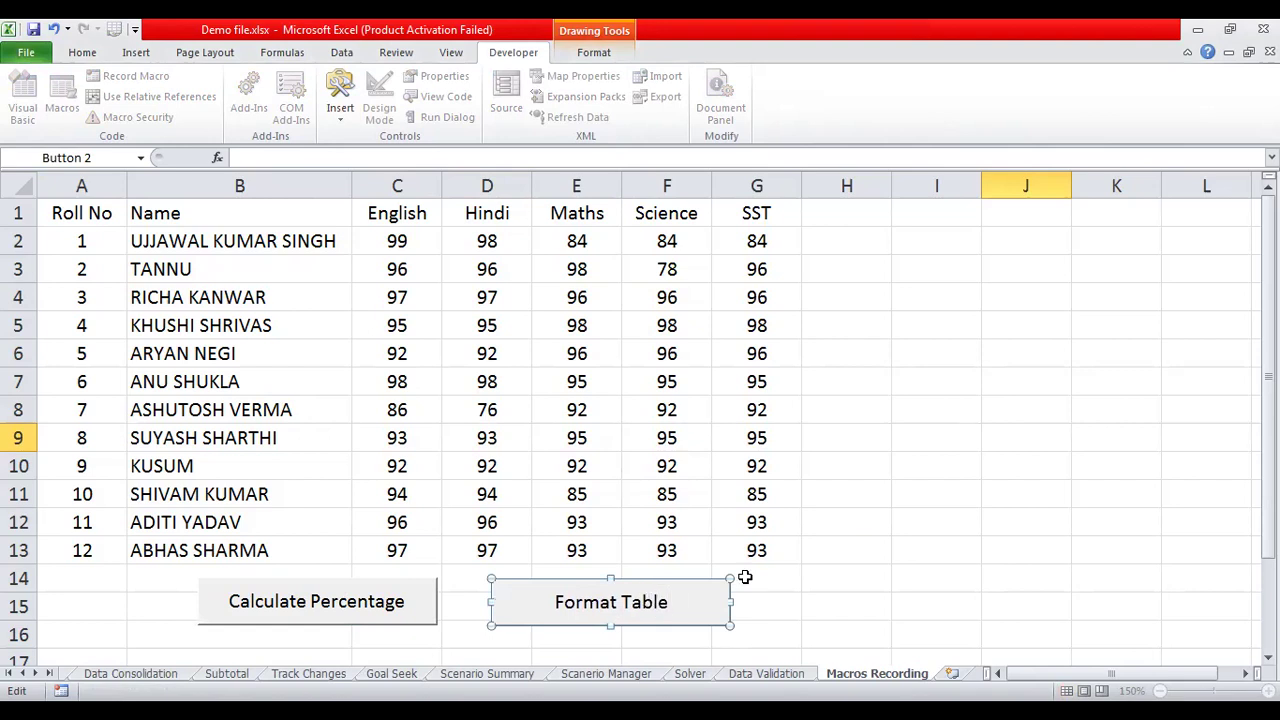
left_click(870, 568)
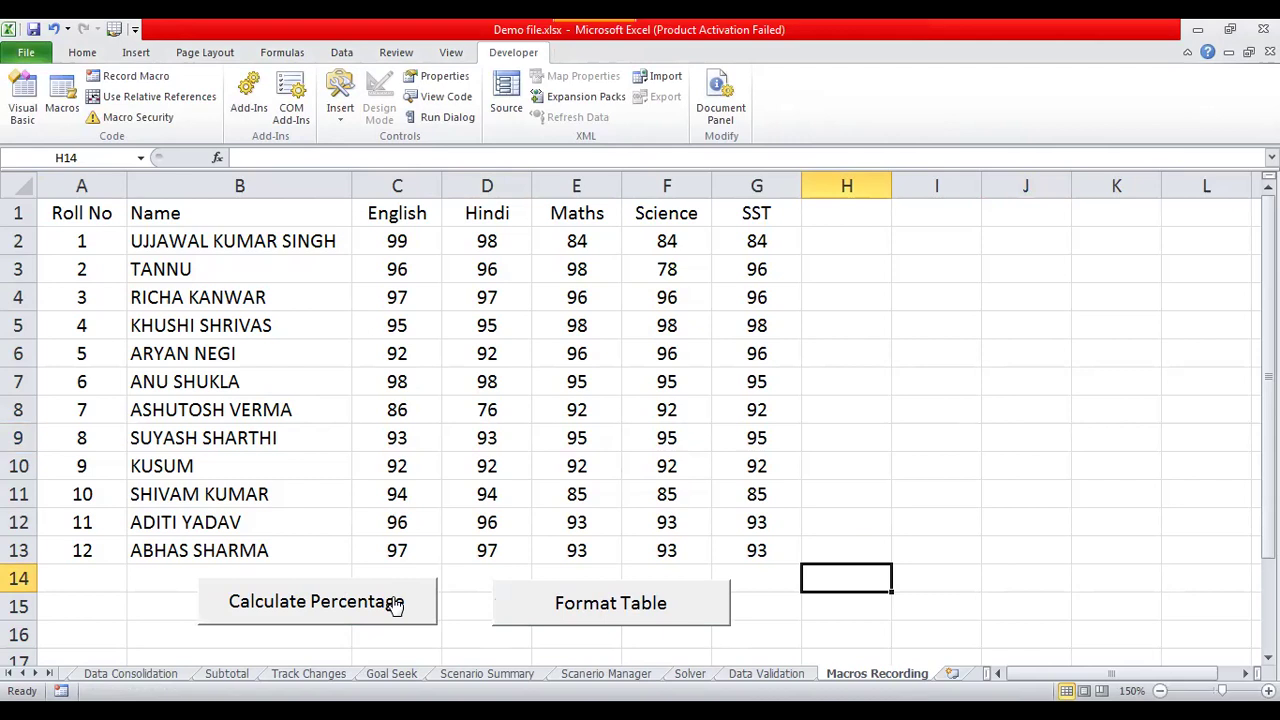
Run the Calculation macro and the Formatting macro using their sheet buttons.
left_click(316, 605)
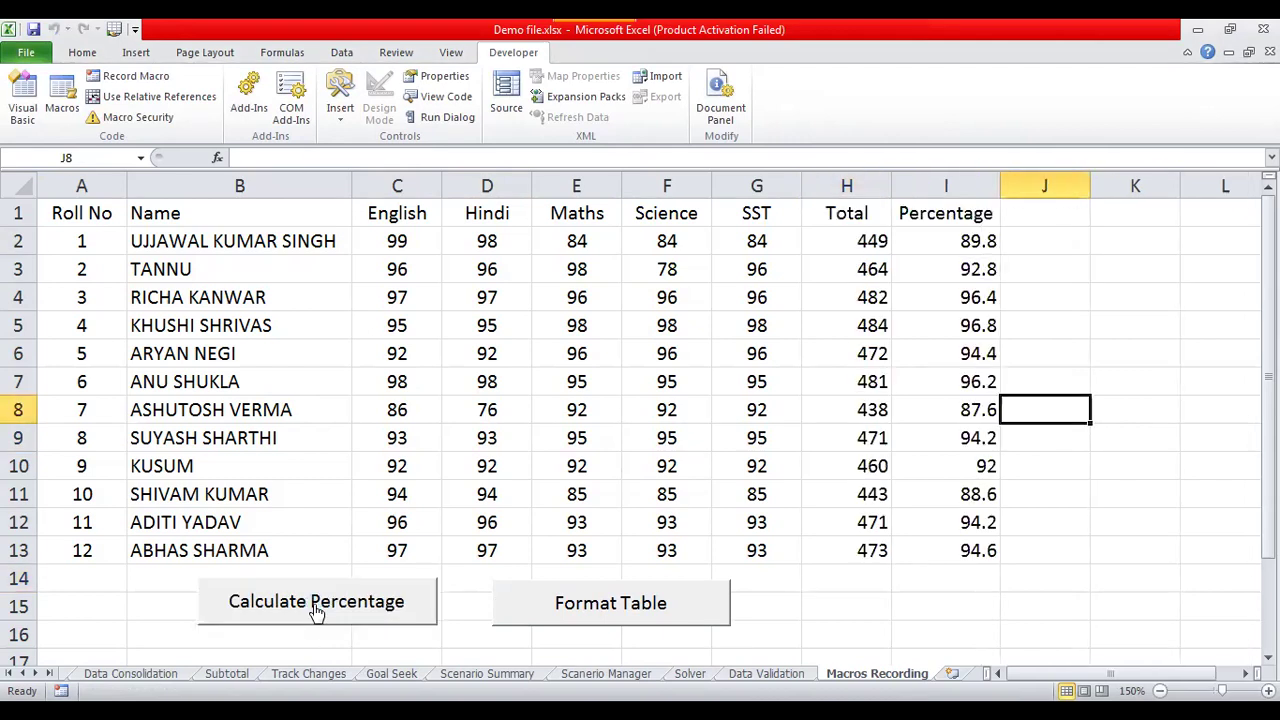
left_click(558, 612)
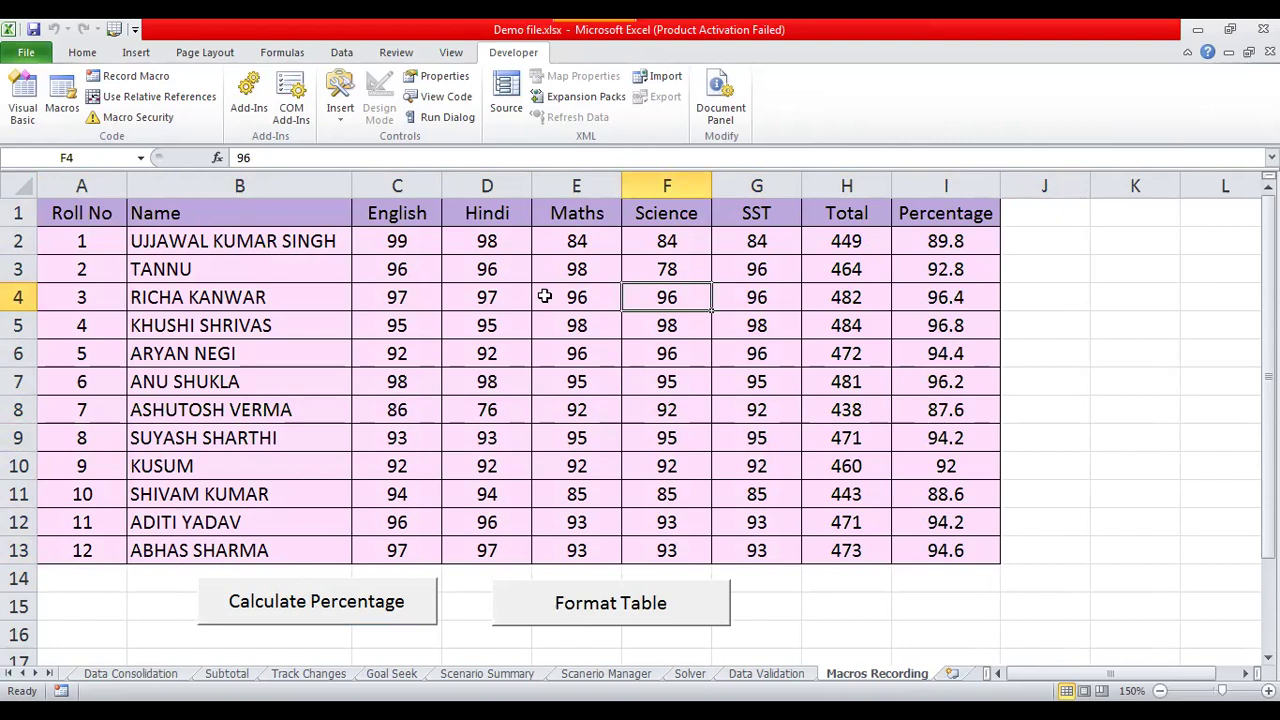
Start recording a macro named Sorting with shortcut Ctrl+Shift+S, stored in the Personal Macro Workbook.
left_click(140, 80)
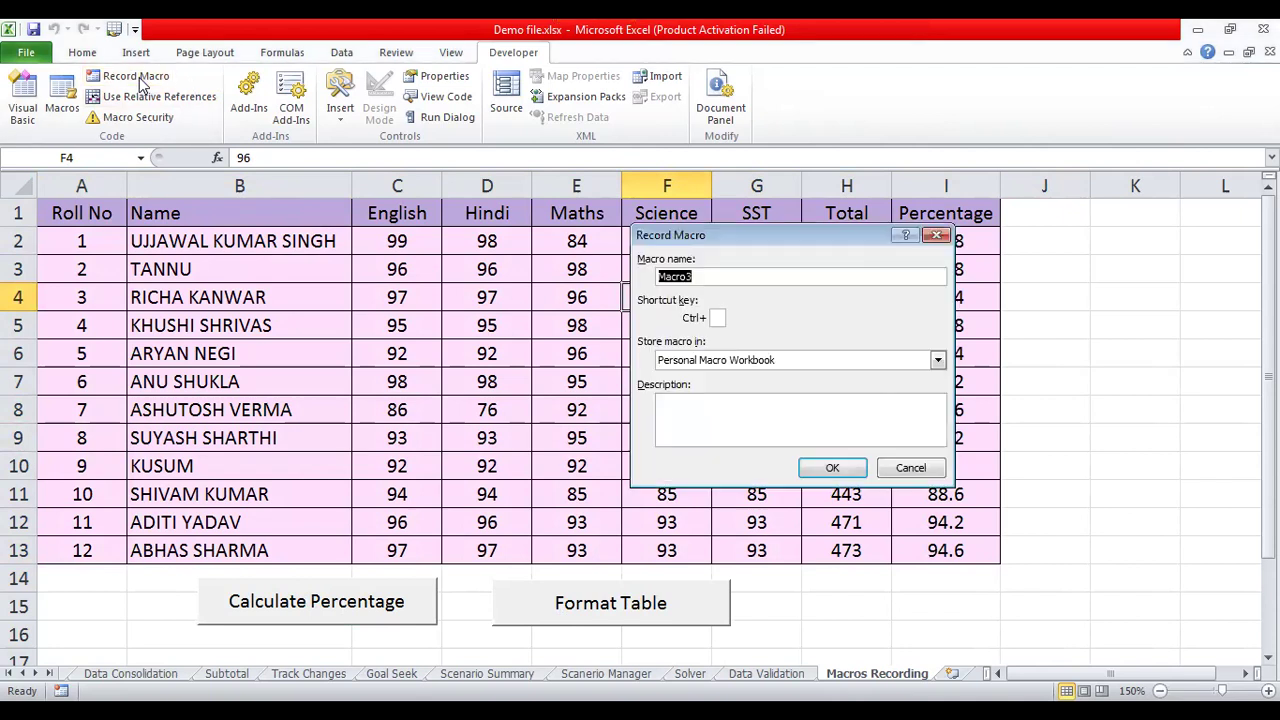
key("BackSpace")
left_click(718, 316)
type("S")
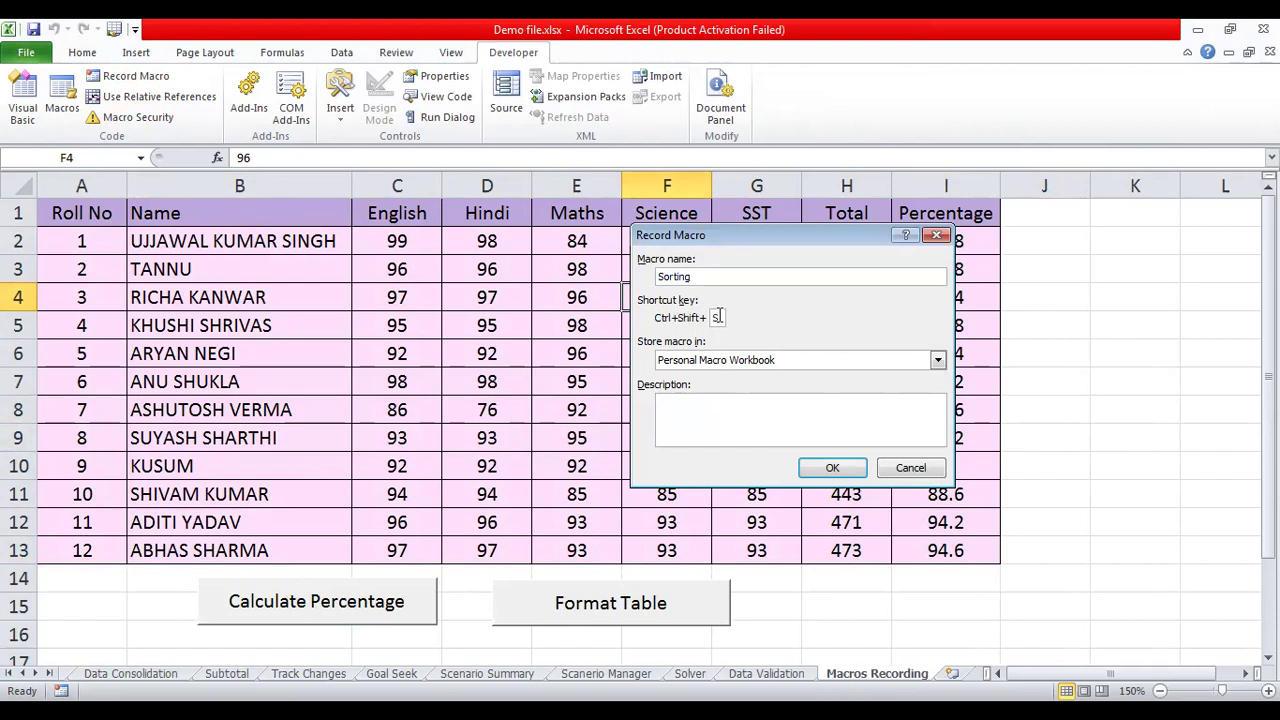
left_click(833, 467)
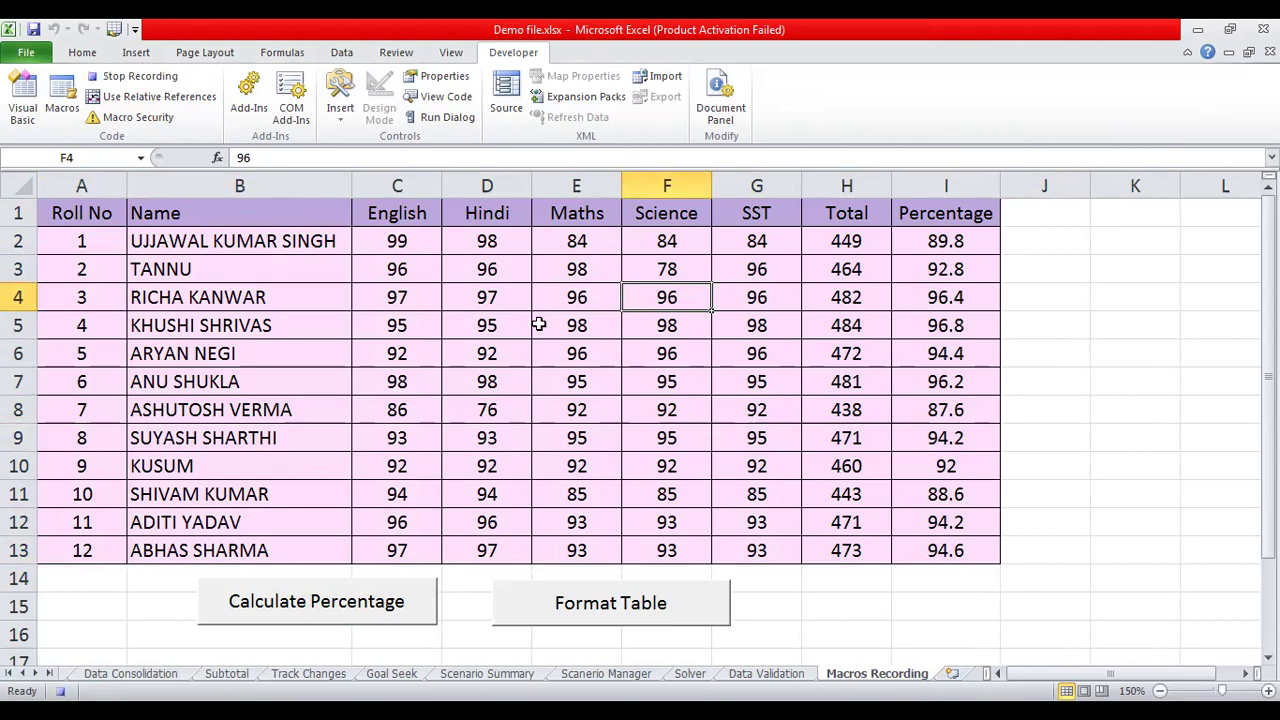
Set up a custom sort on A1:I13 with Percentage as the first level, ordered Largest to Smallest by values.
left_click(83, 53)
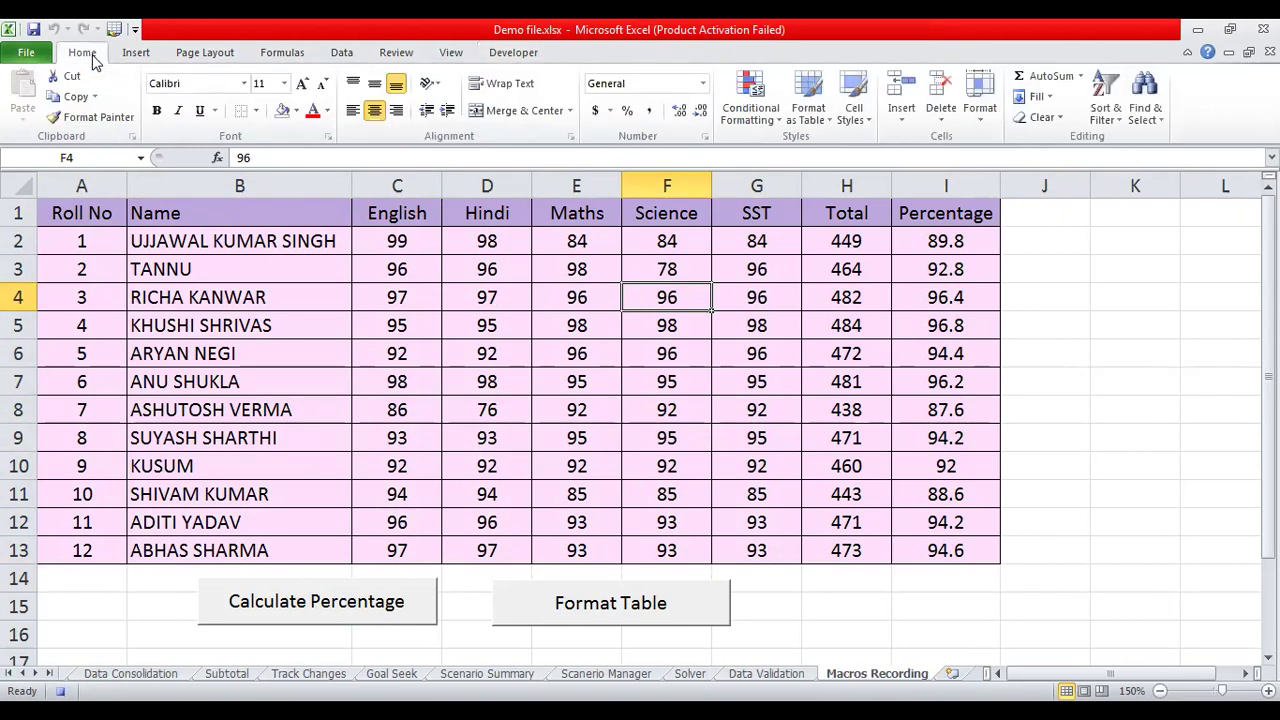
left_click(105, 208)
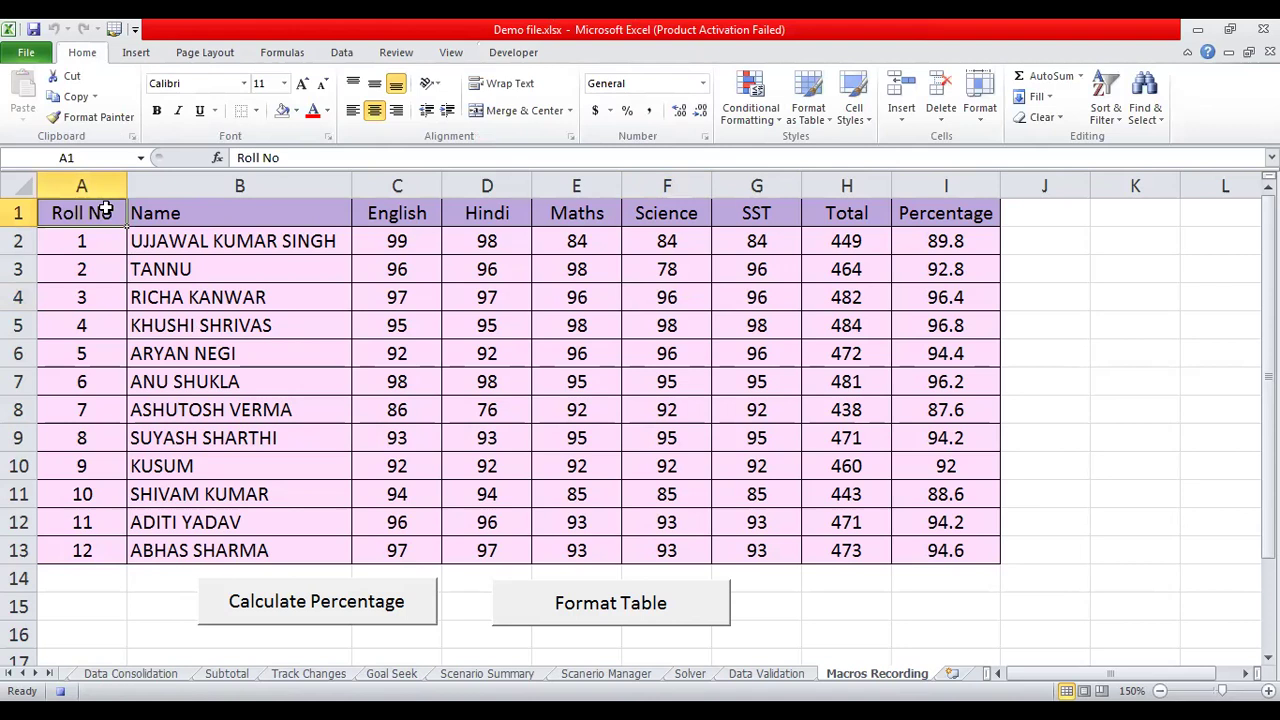
key("shift+Down")
key("shift+Down")
key("shift+Down")
key("shift+Down")
key("shift+Down")
key("shift+Down")
key("shift+Down")
key("shift+Down")
key("shift+Down")
key("shift+Down")
key("shift+Down")
key("shift+Down")
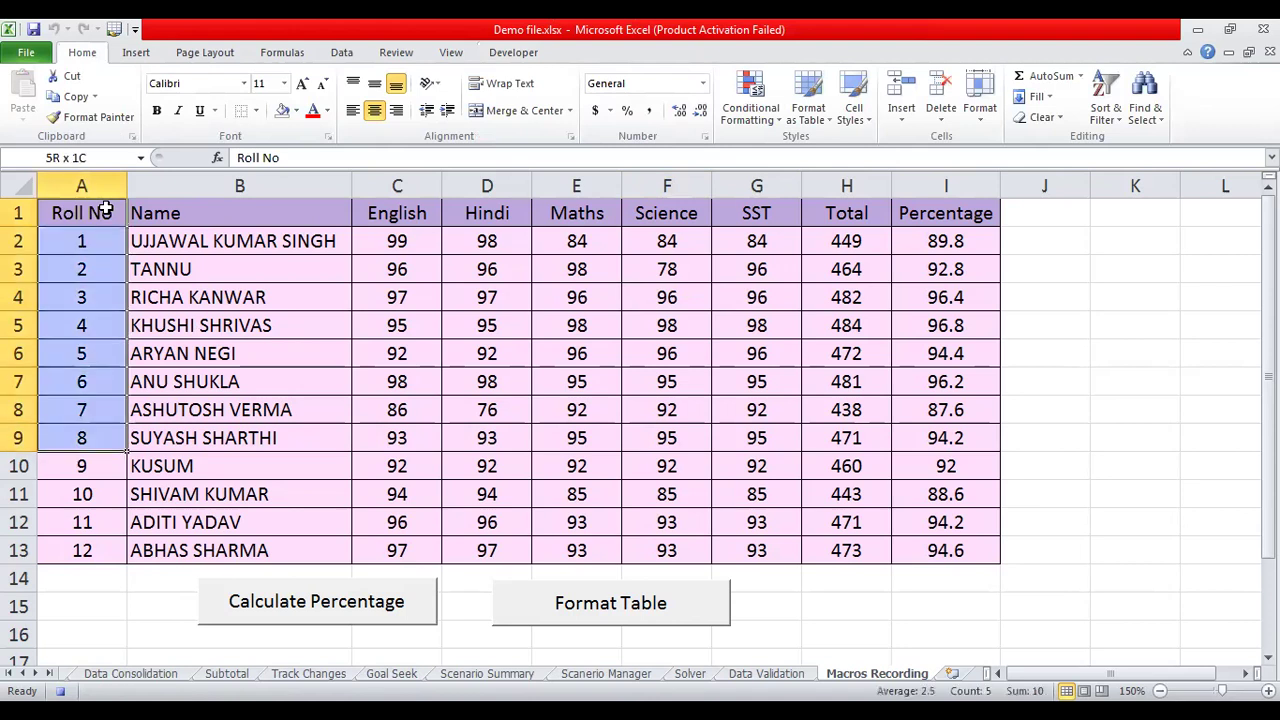
key("shift+Right")
key("shift+Right")
key("shift+Right")
key("shift+Right")
key("shift+Right")
key("shift+Right")
key("shift+Right")
key("shift+Right")
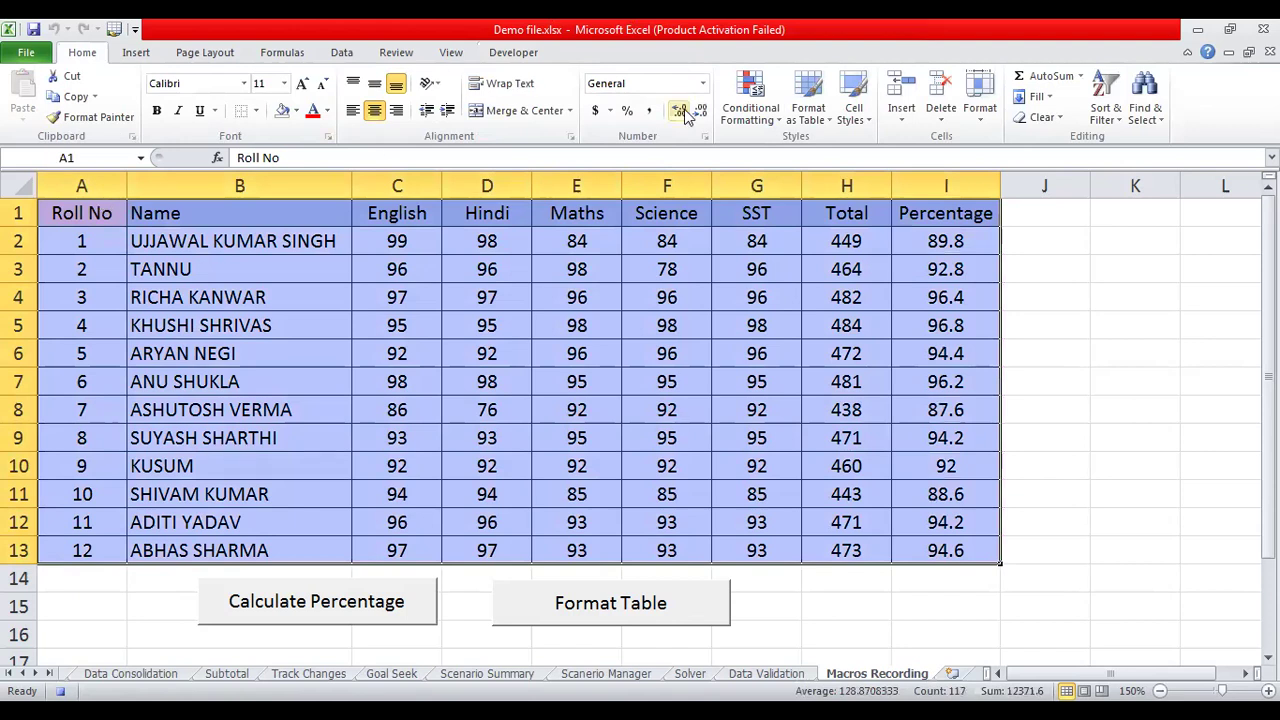
left_click(1106, 112)
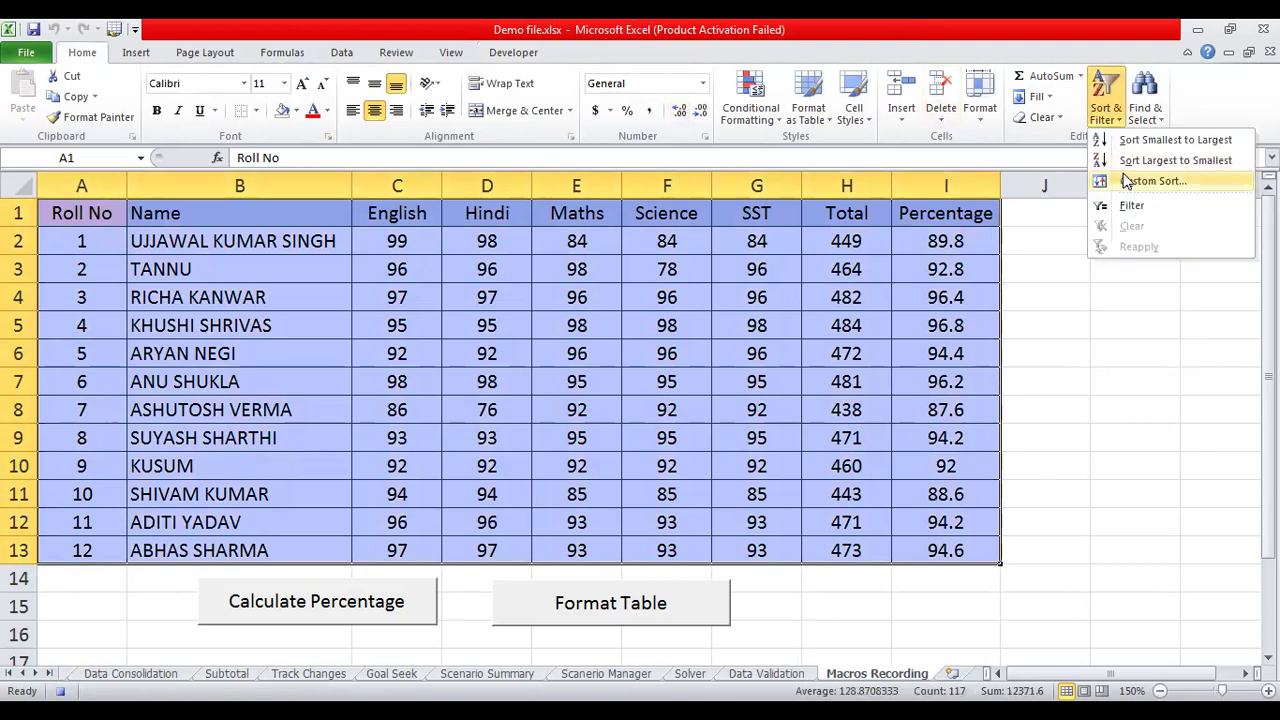
left_click(1128, 188)
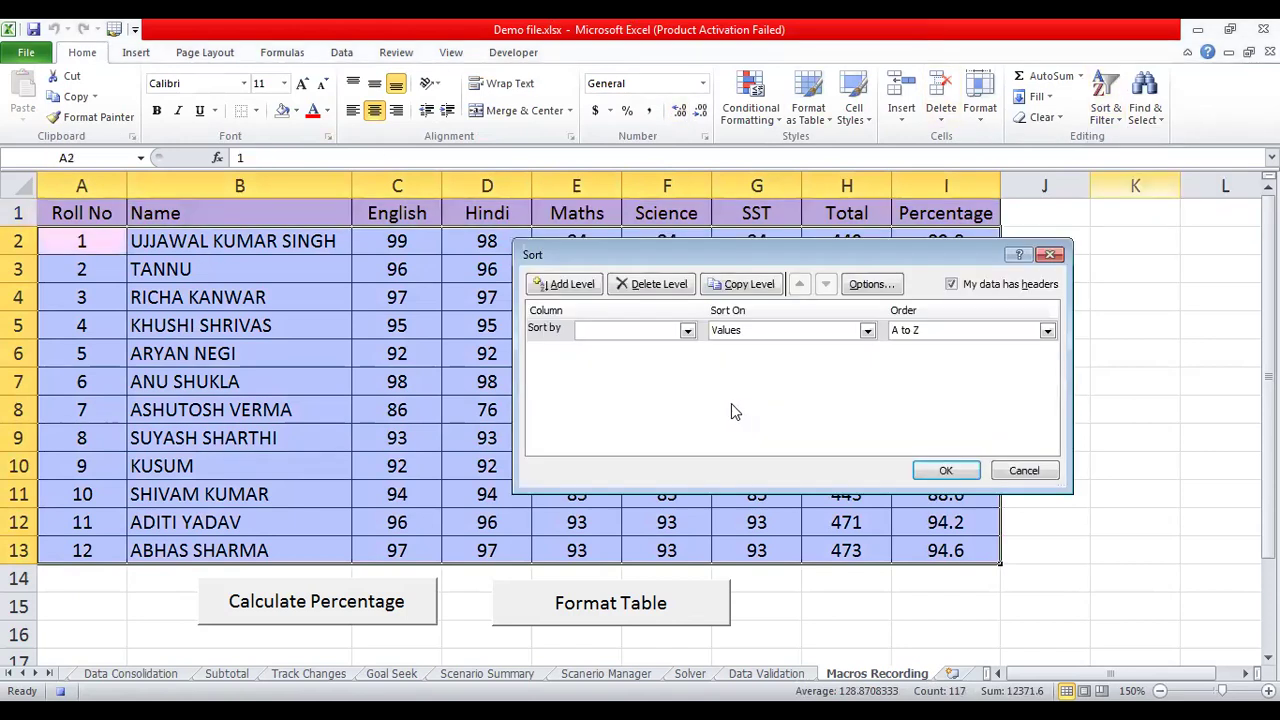
left_click(686, 334)
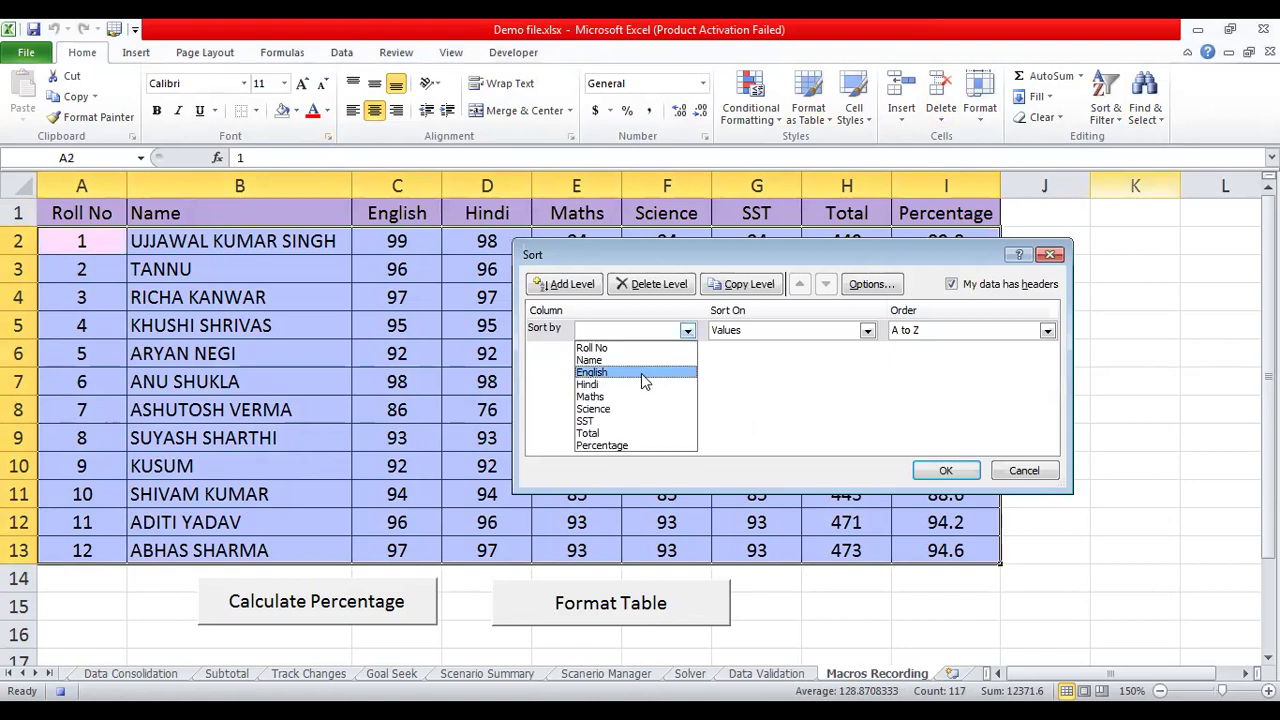
left_click(607, 446)
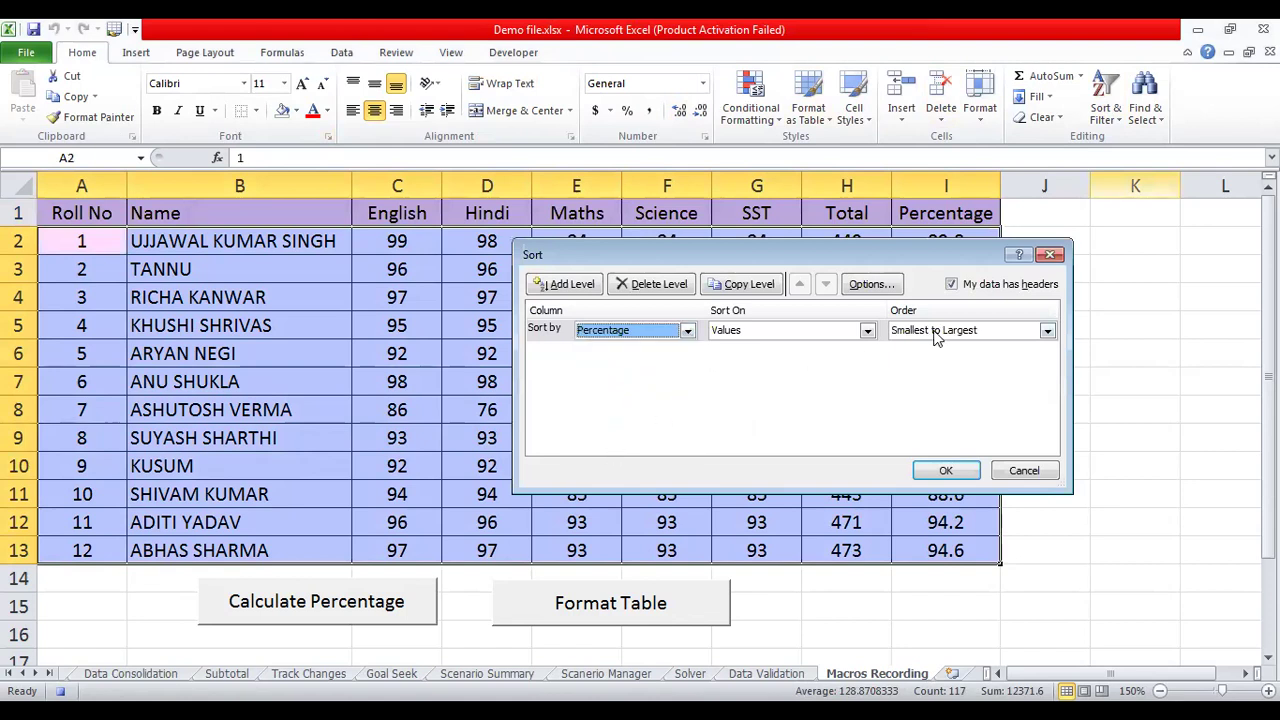
left_click(1048, 332)
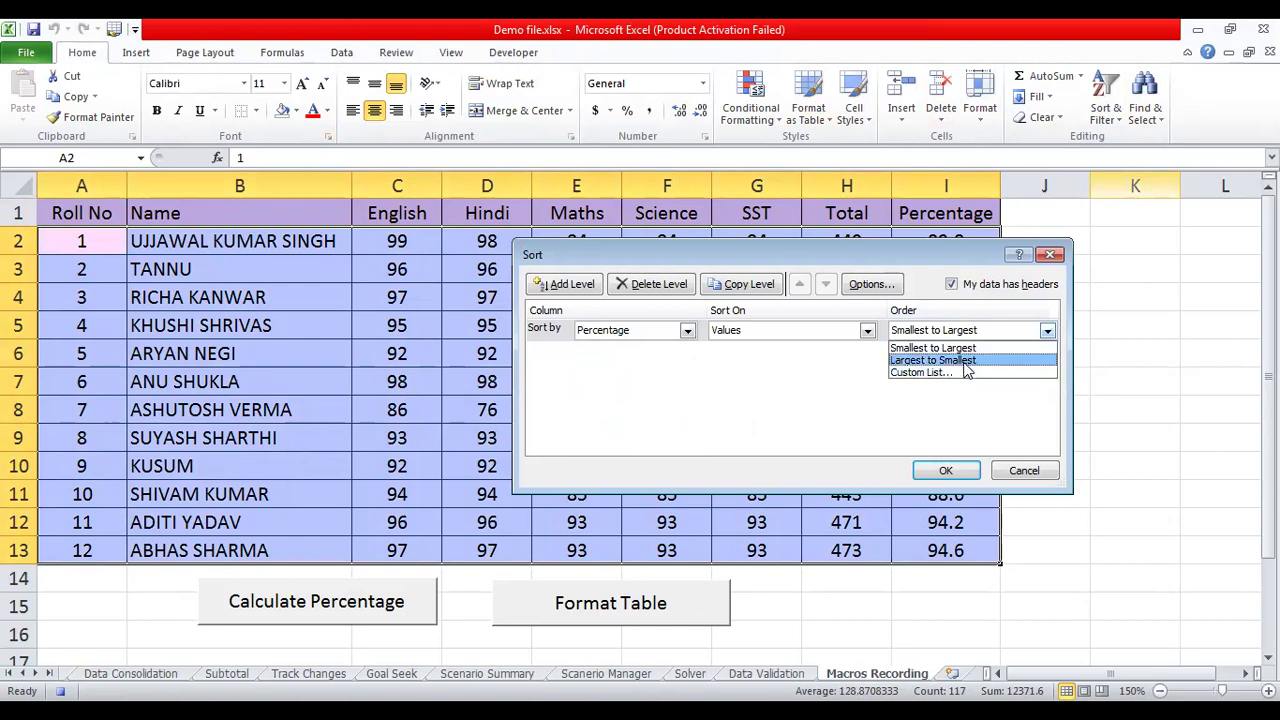
left_click(965, 360)
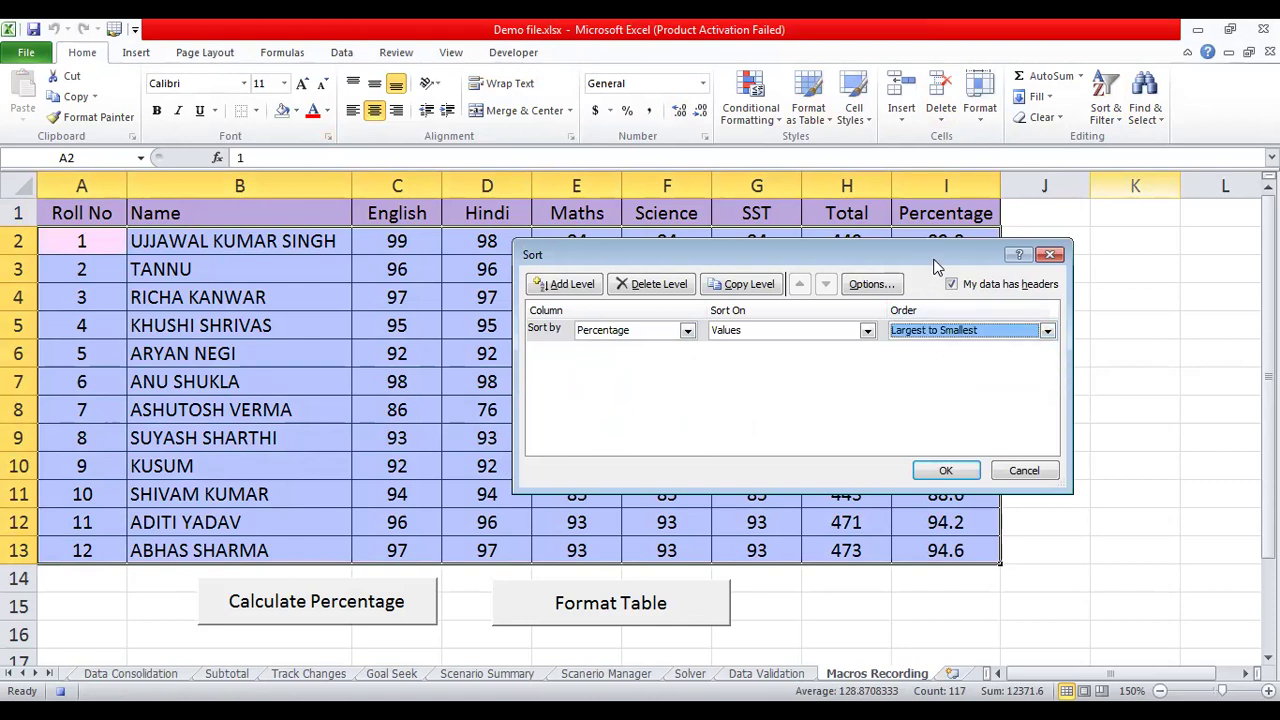
Add a second sort level by Name in A to Z order and apply the sort.
left_click(563, 285)
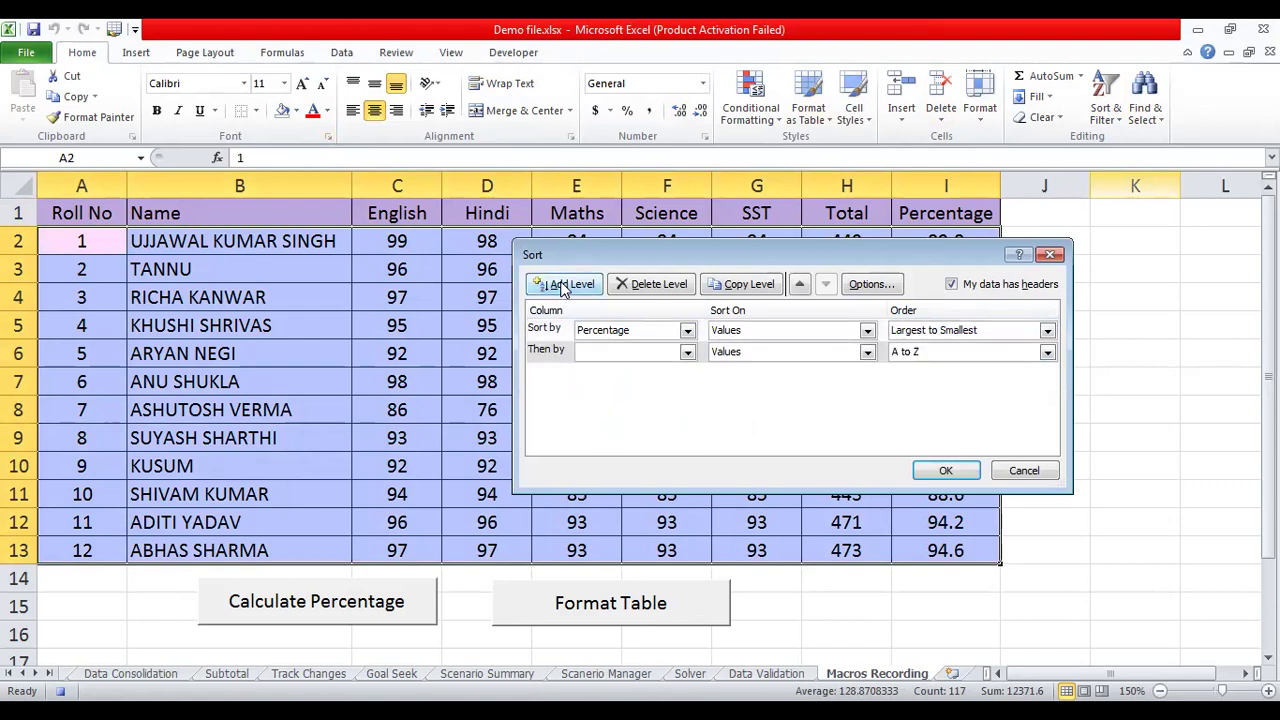
left_click(689, 354)
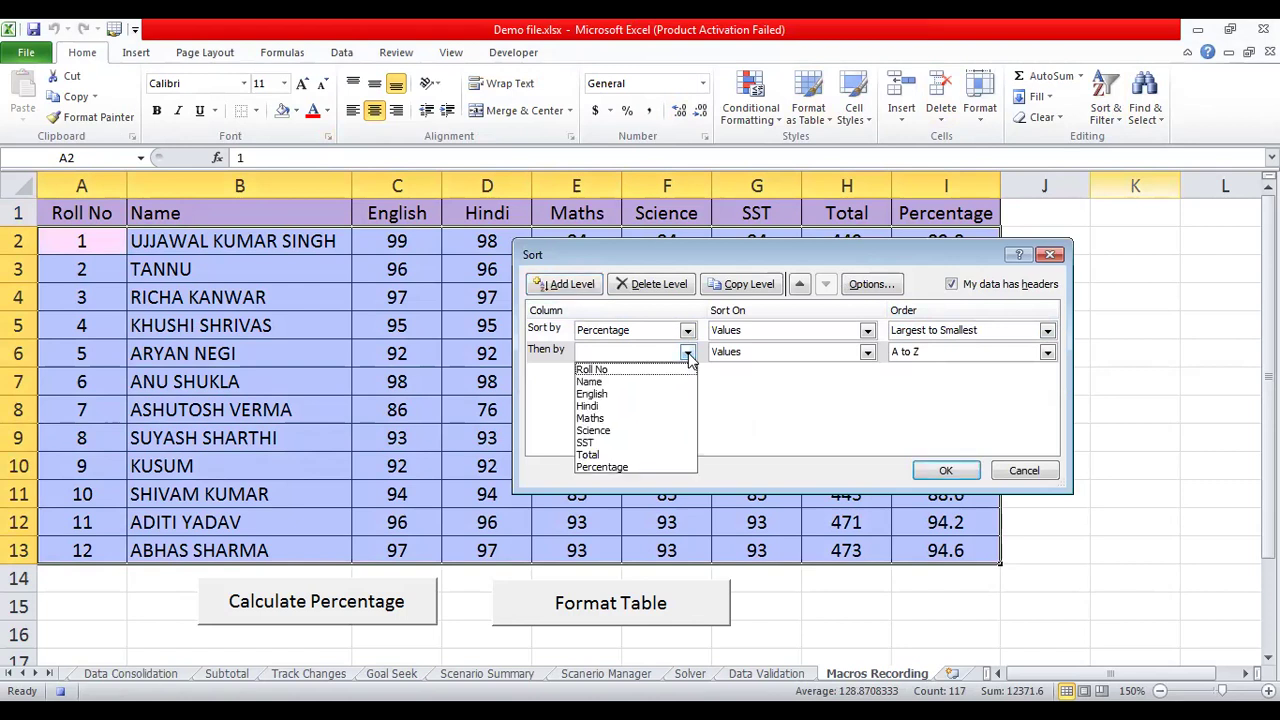
left_click(630, 384)
left_click(940, 470)
Select cell J7 and stop recording the Sorting macro.
left_click(1086, 386)
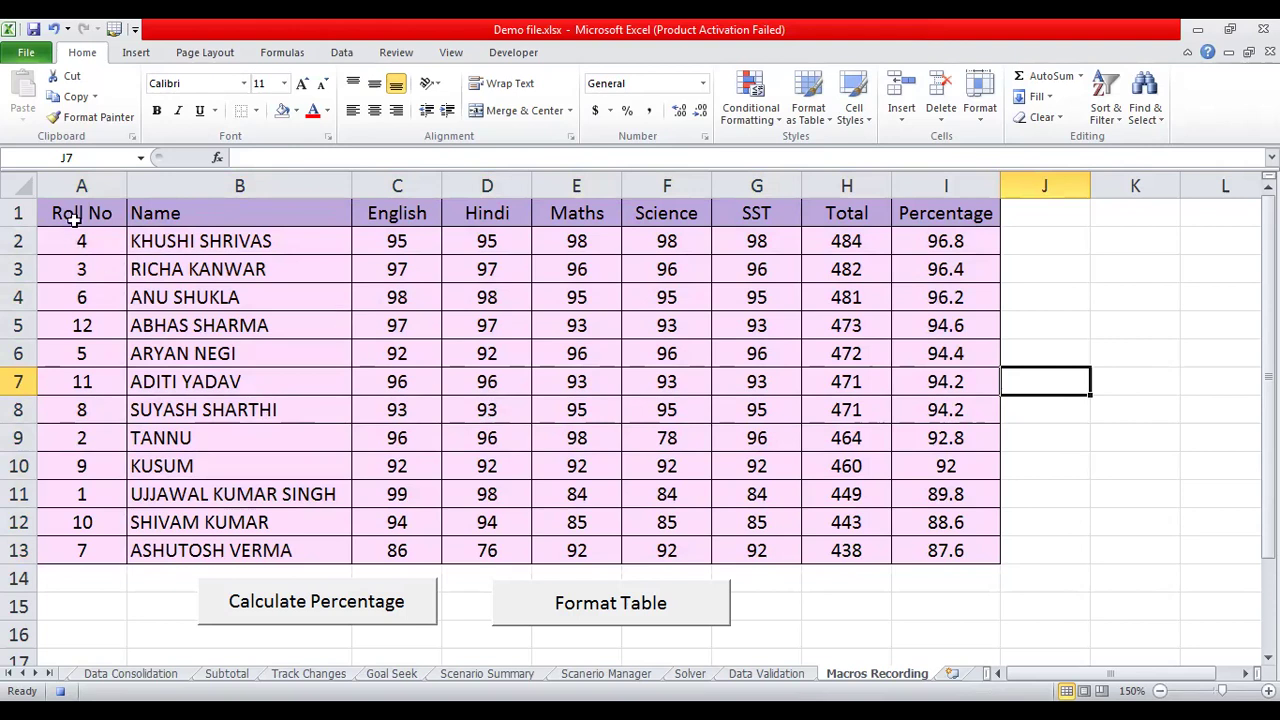
left_click(522, 54)
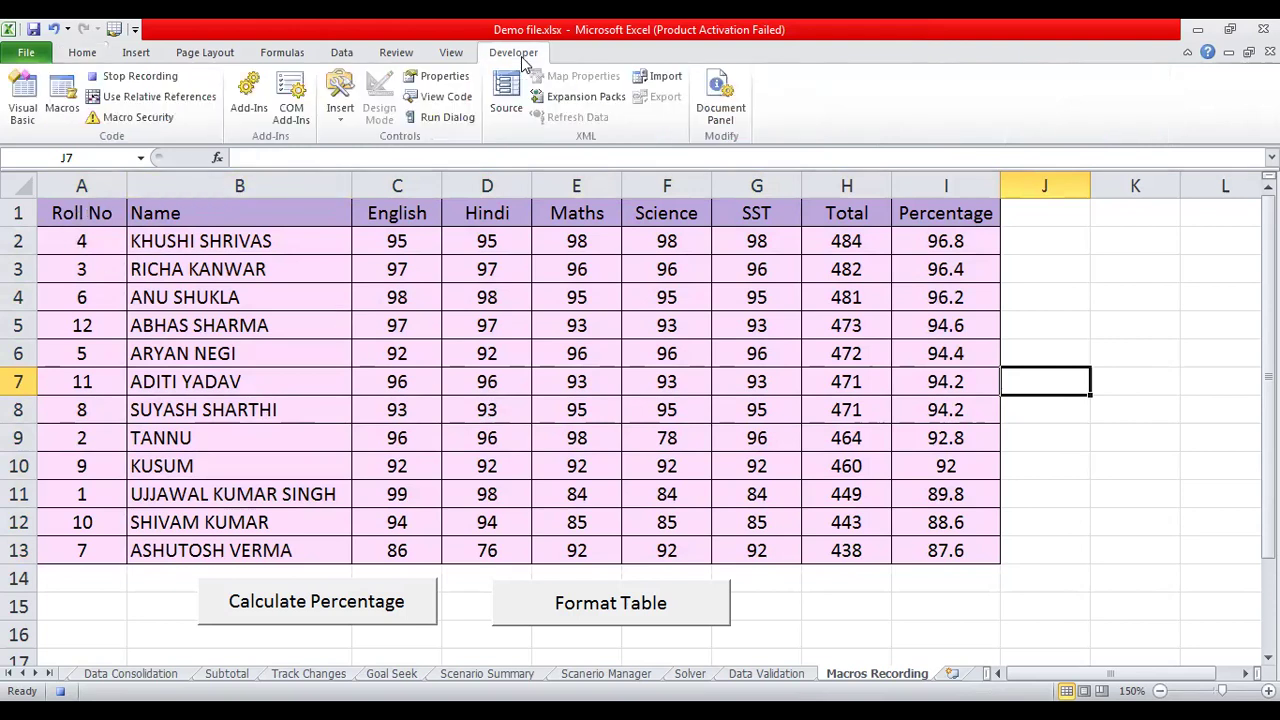
left_click(150, 86)
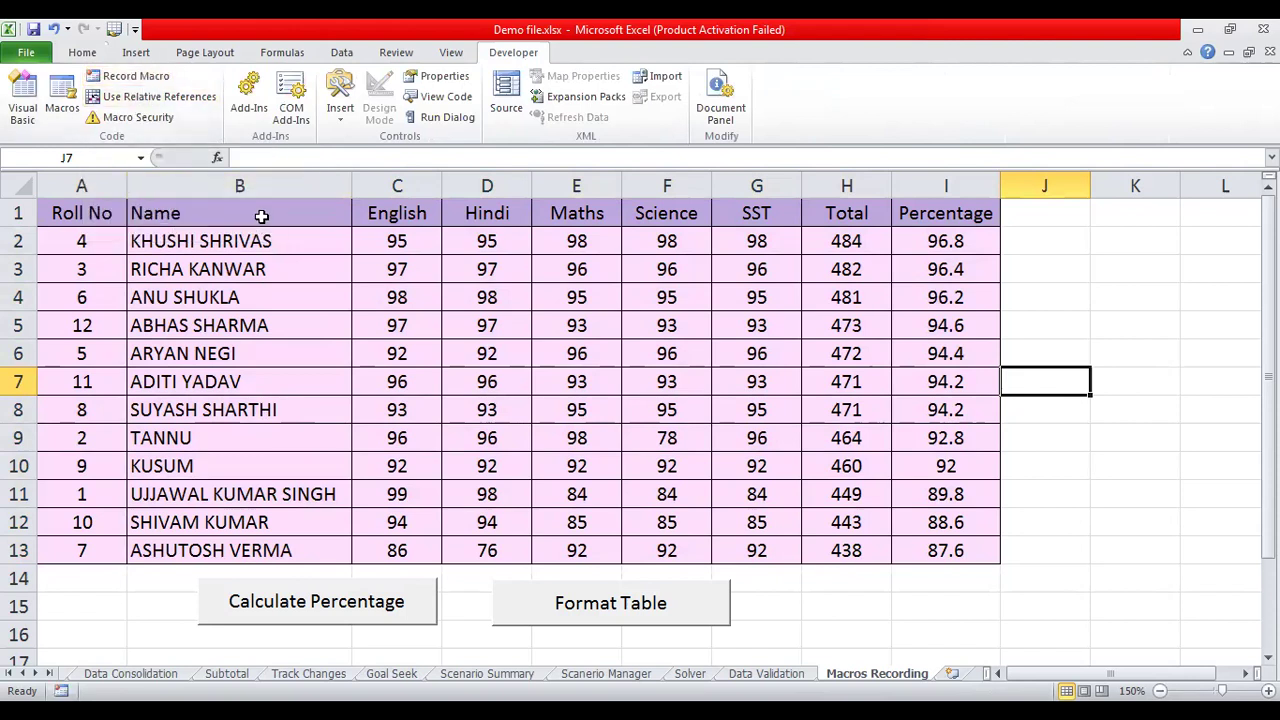
Draw a third Form Controls button below the Total and Percentage columns in rows 14 to 15 and caption it Sort Table.
left_click(341, 122)
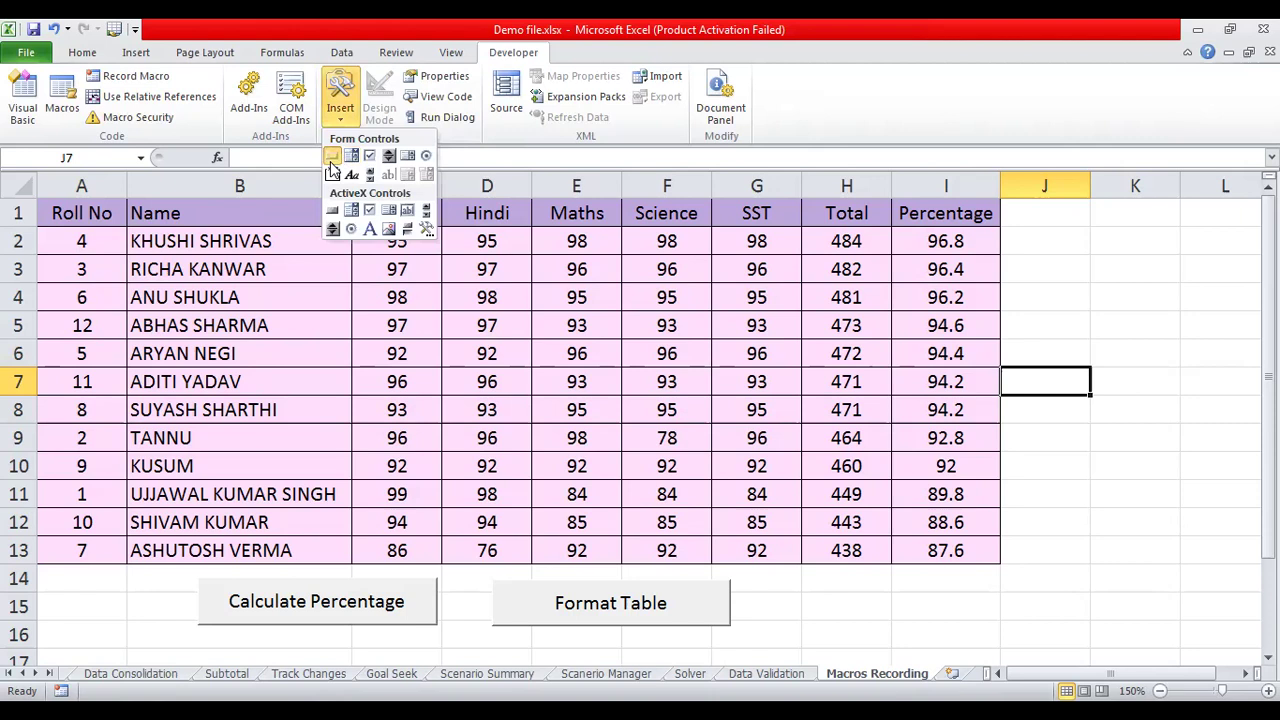
left_click(332, 157)
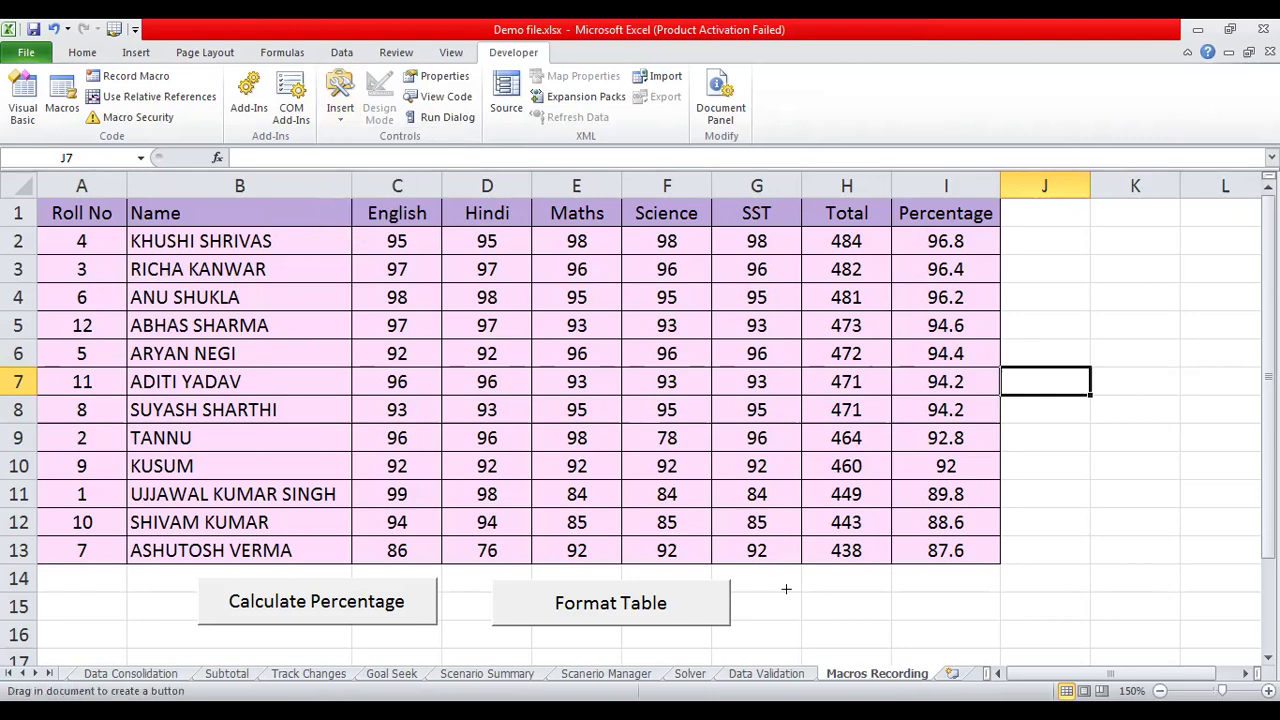
left_click_drag(805, 579, 1006, 618)
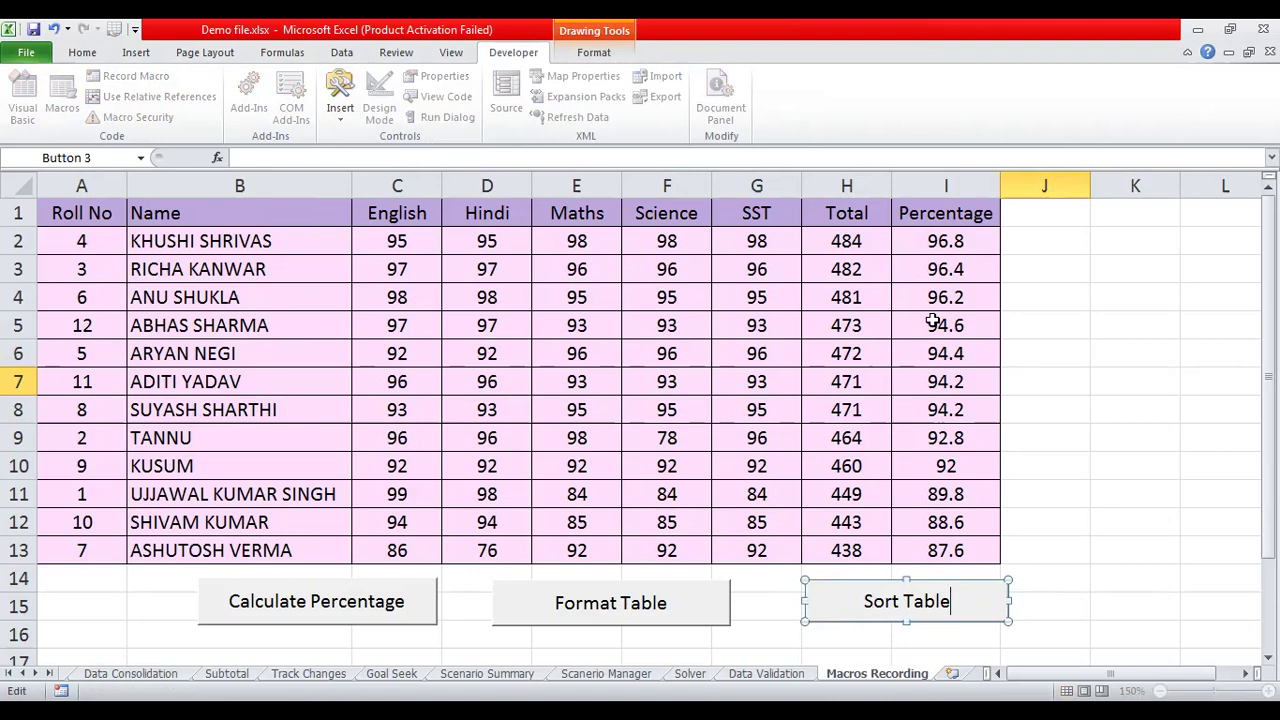
left_click(935, 512)
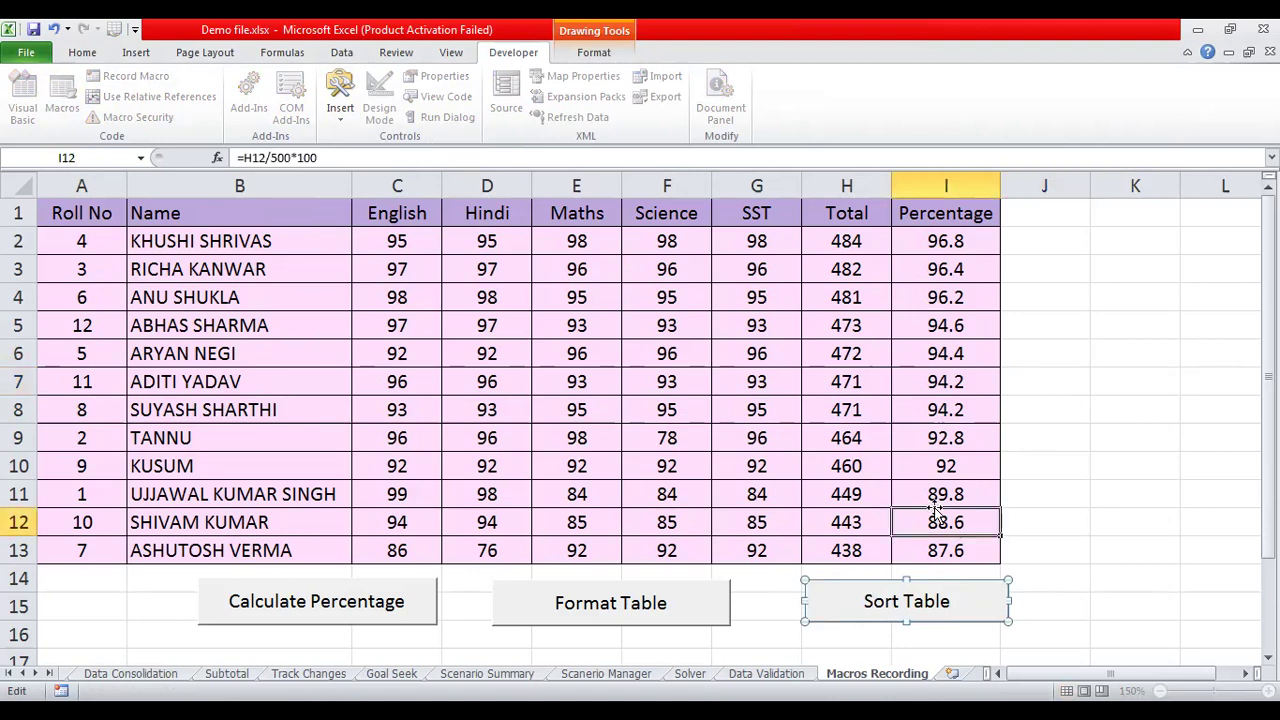
left_click(1118, 382)
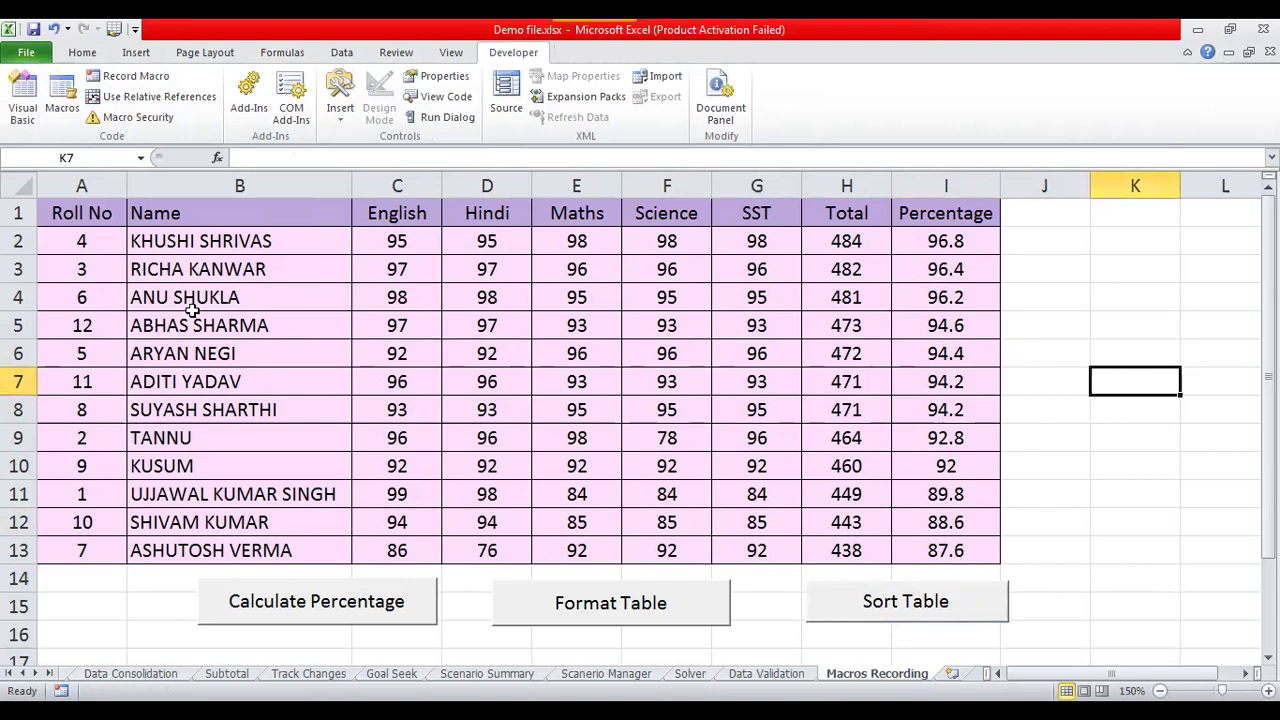
Select the whole marks table A1:I13 and open the custom sort settings for it.
left_click(91, 214)
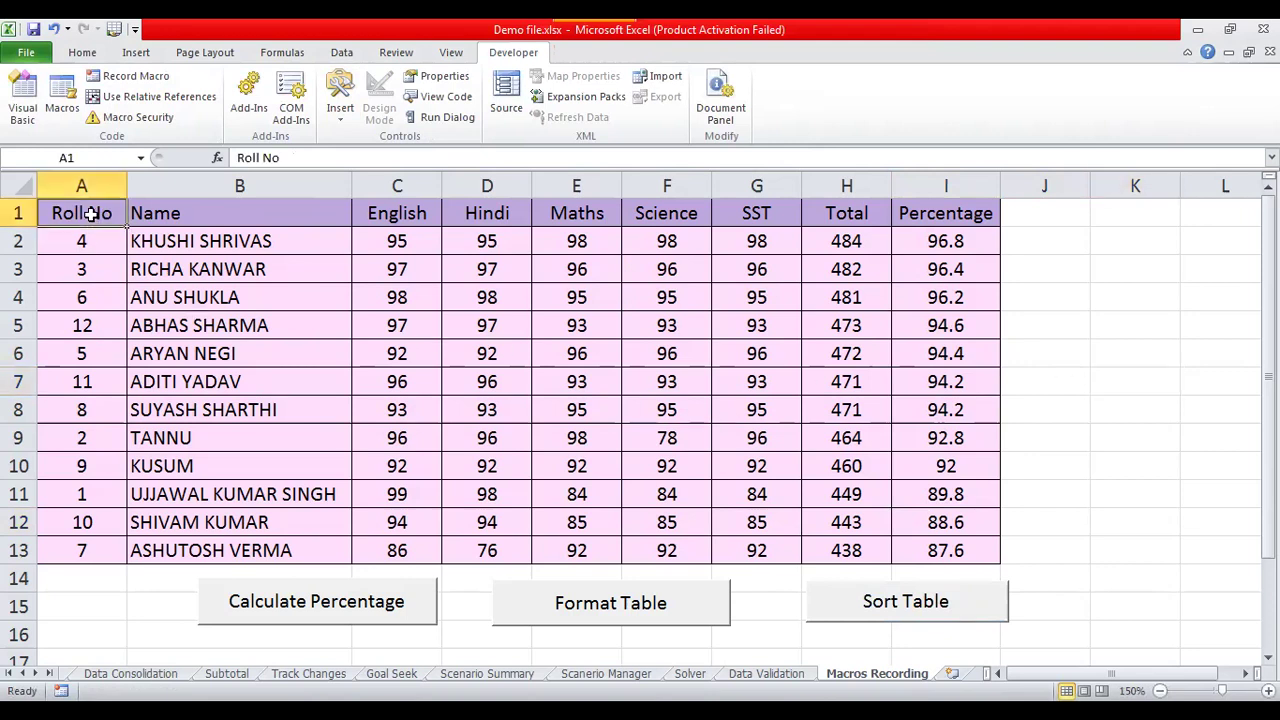
key("shift+Down")
key("shift+Down")
key("shift+Down")
key("ctrl+shift+Down")
key("ctrl+shift+Right")
left_click(82, 52)
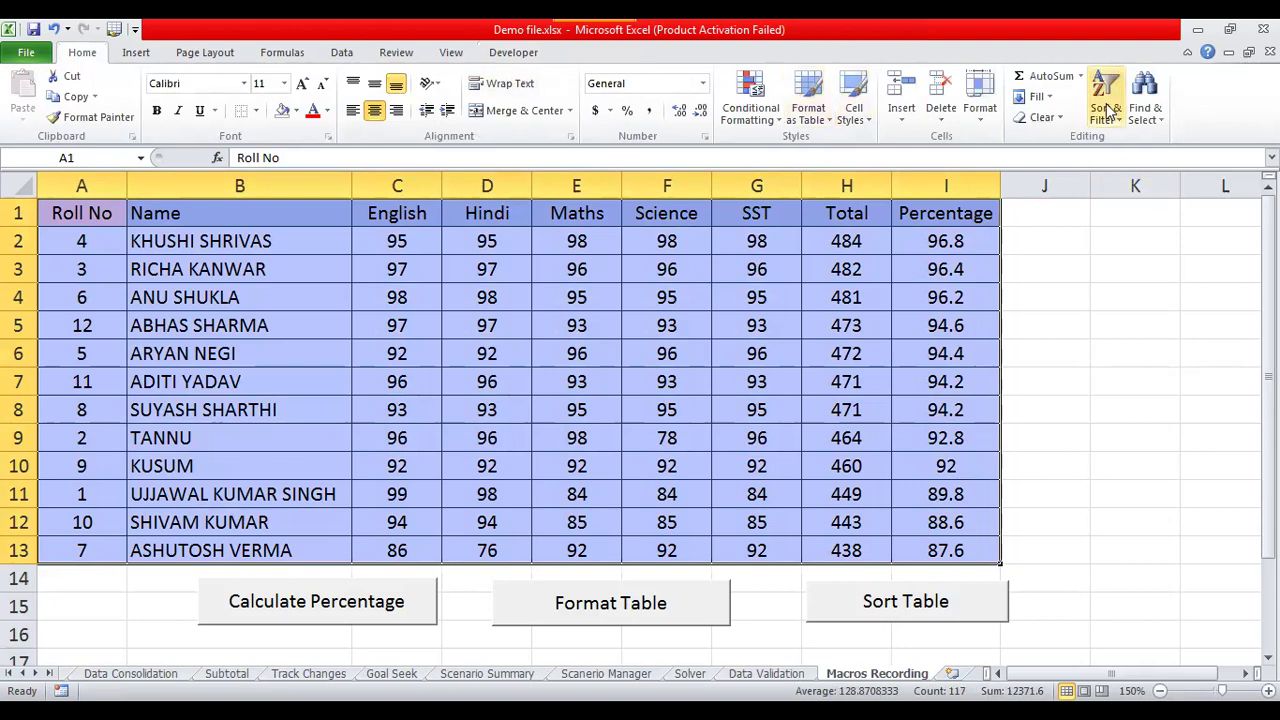
left_click(1108, 110)
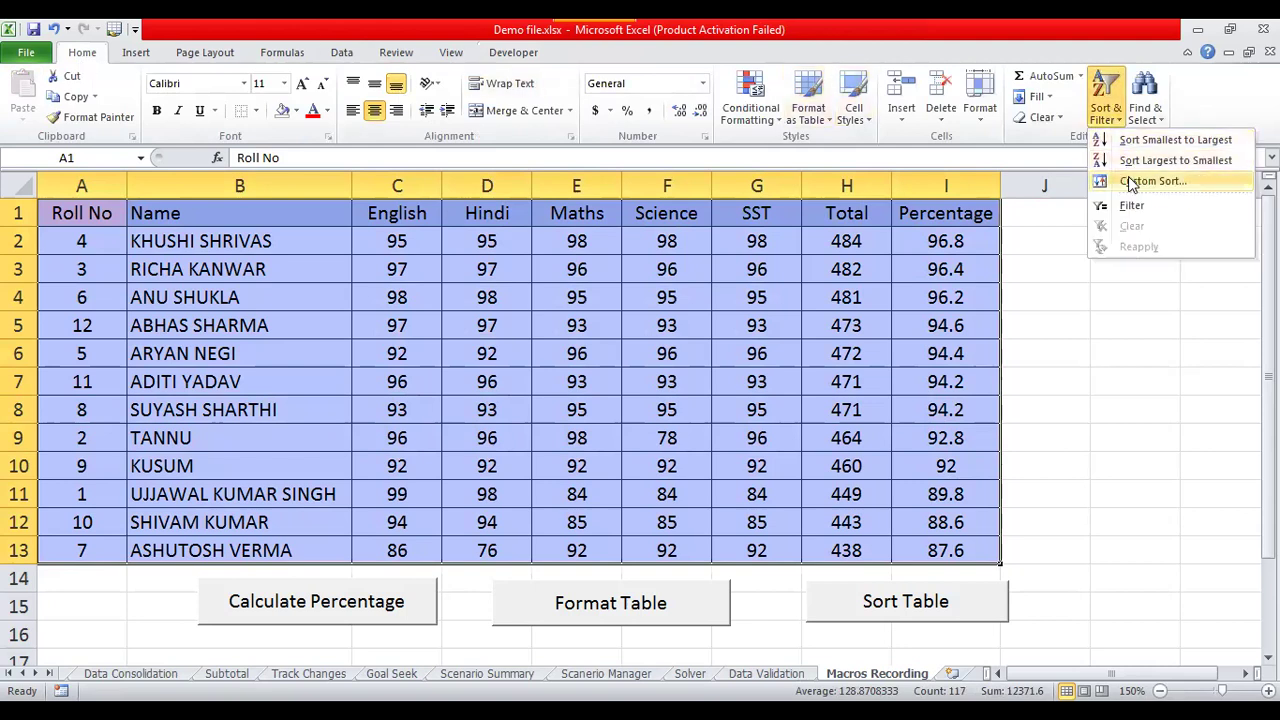
left_click(1131, 183)
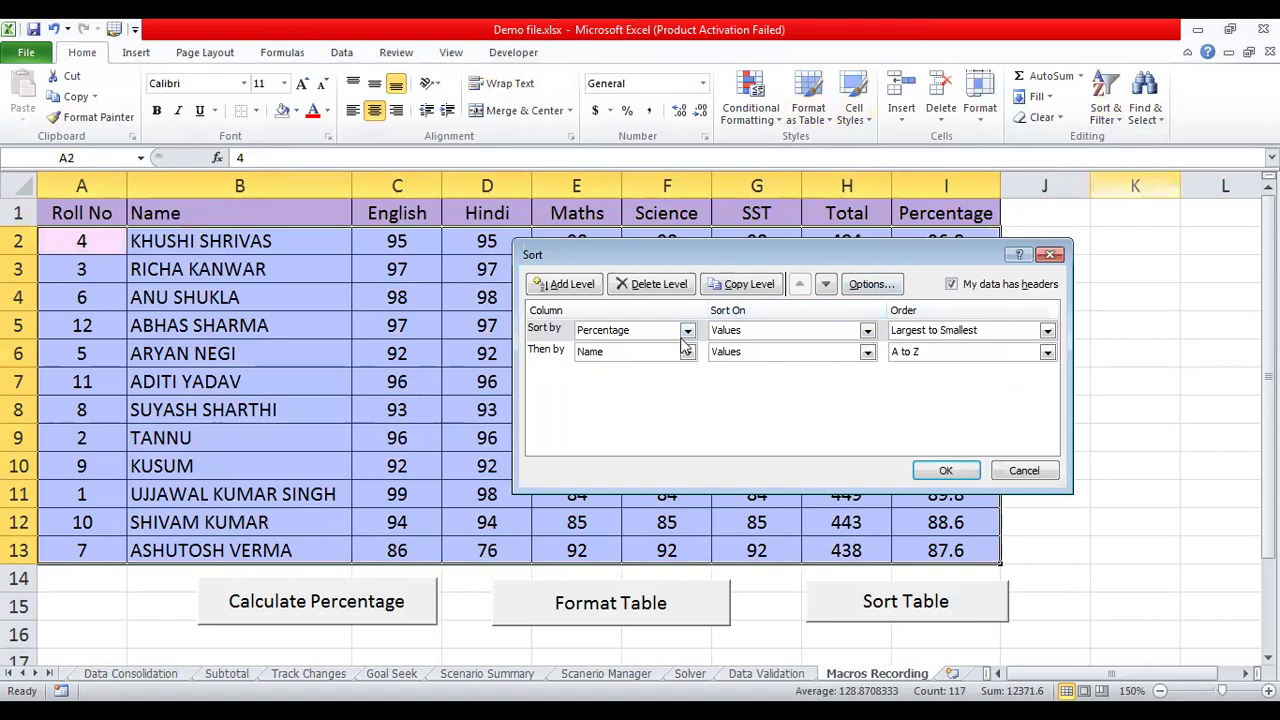
Delete the Percentage sort level and sort the table by Roll No from Smallest to Largest.
left_click(640, 284)
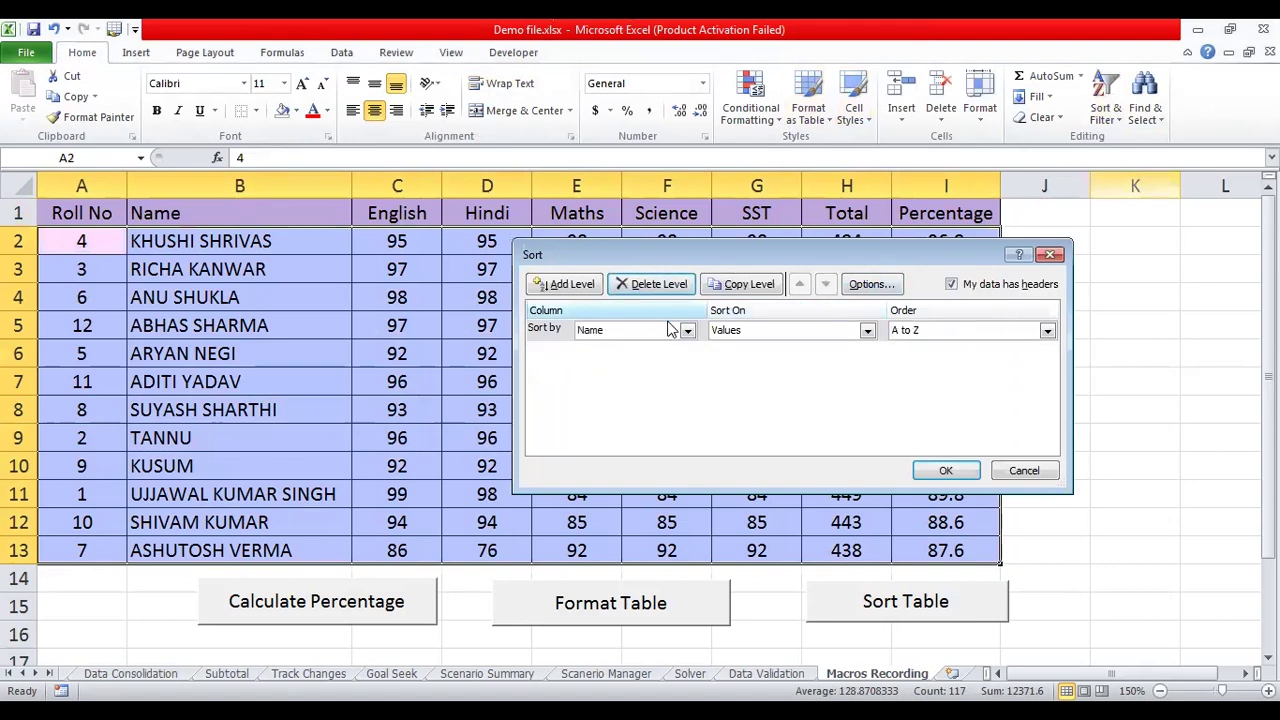
left_click(687, 331)
left_click(622, 348)
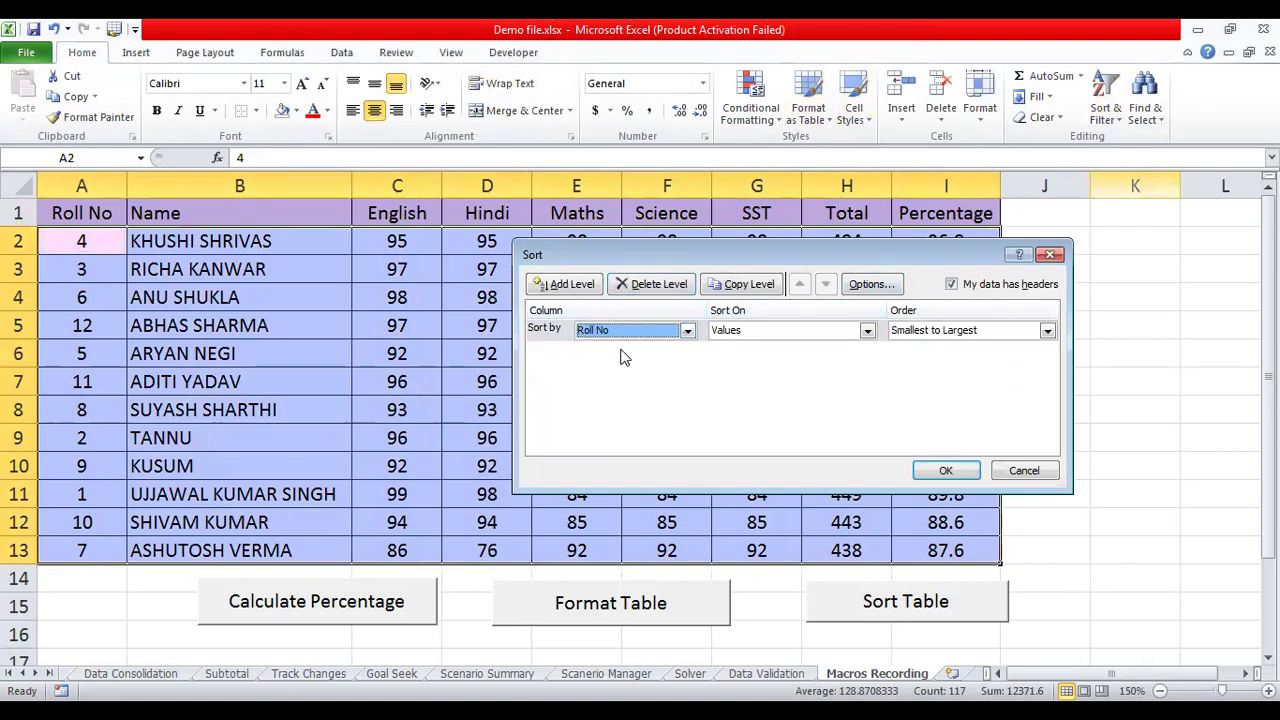
left_click(946, 471)
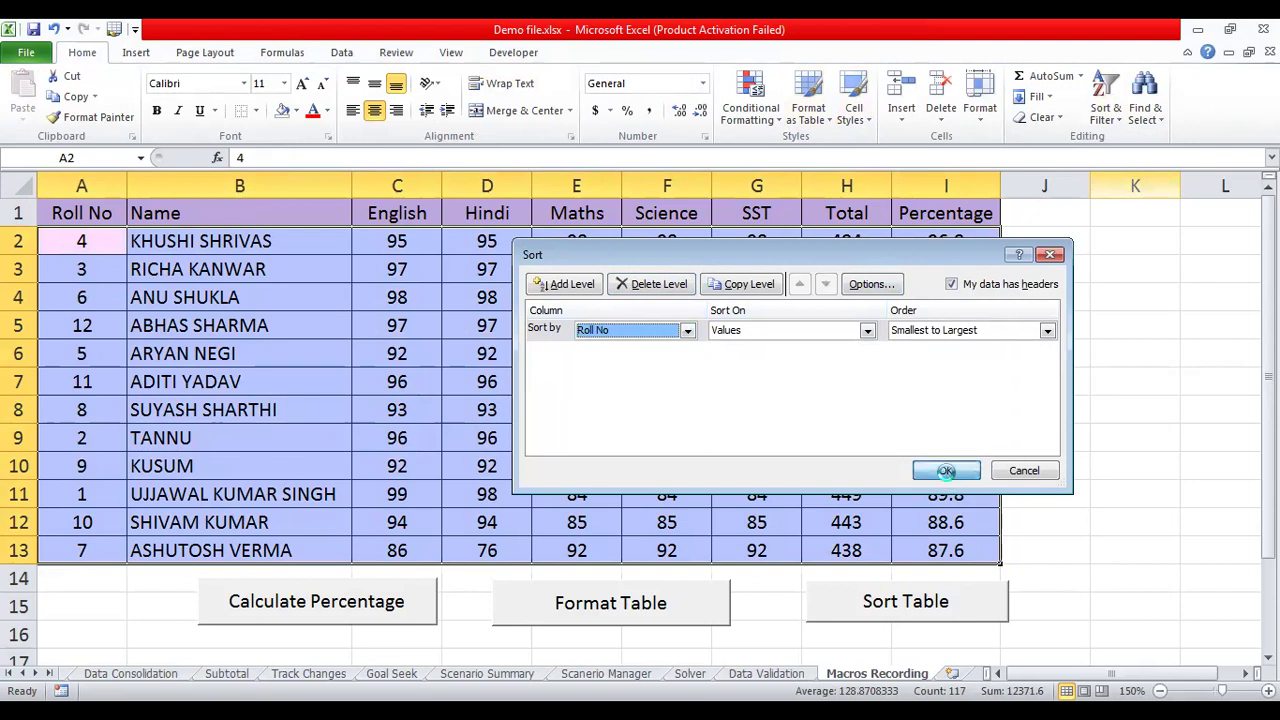
Deselect the table and run the Sorting macro with the Sort Table button on the sheet.
left_click(1176, 425)
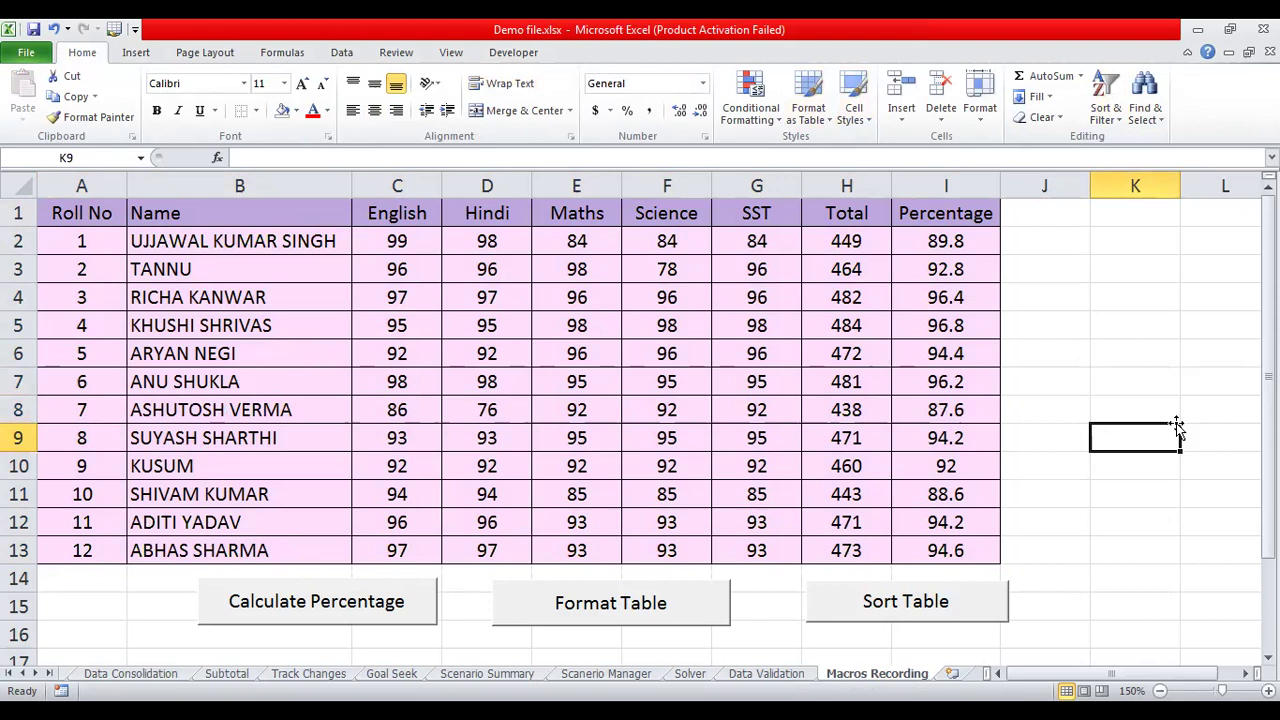
left_click(906, 603)
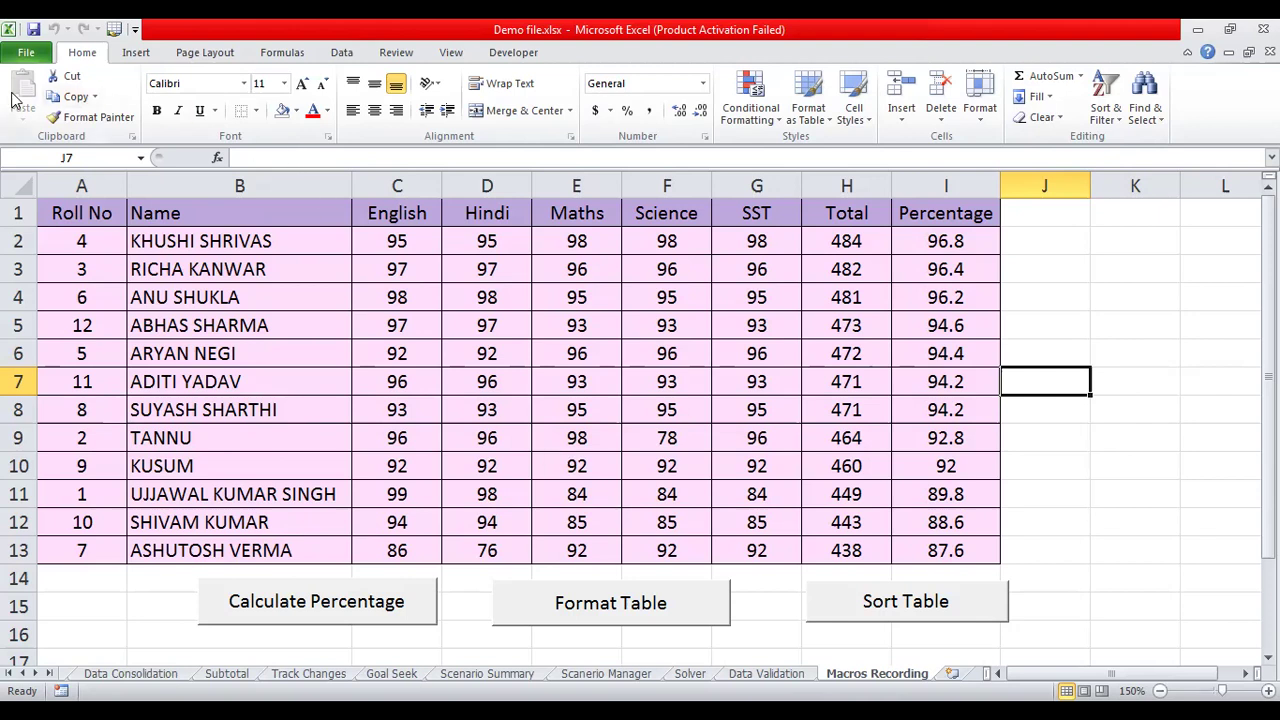
Save the workbook as Demo file in the CLASS X folder with the Excel Macro-Enabled Workbook (*.xlsm) type.
left_click(27, 58)
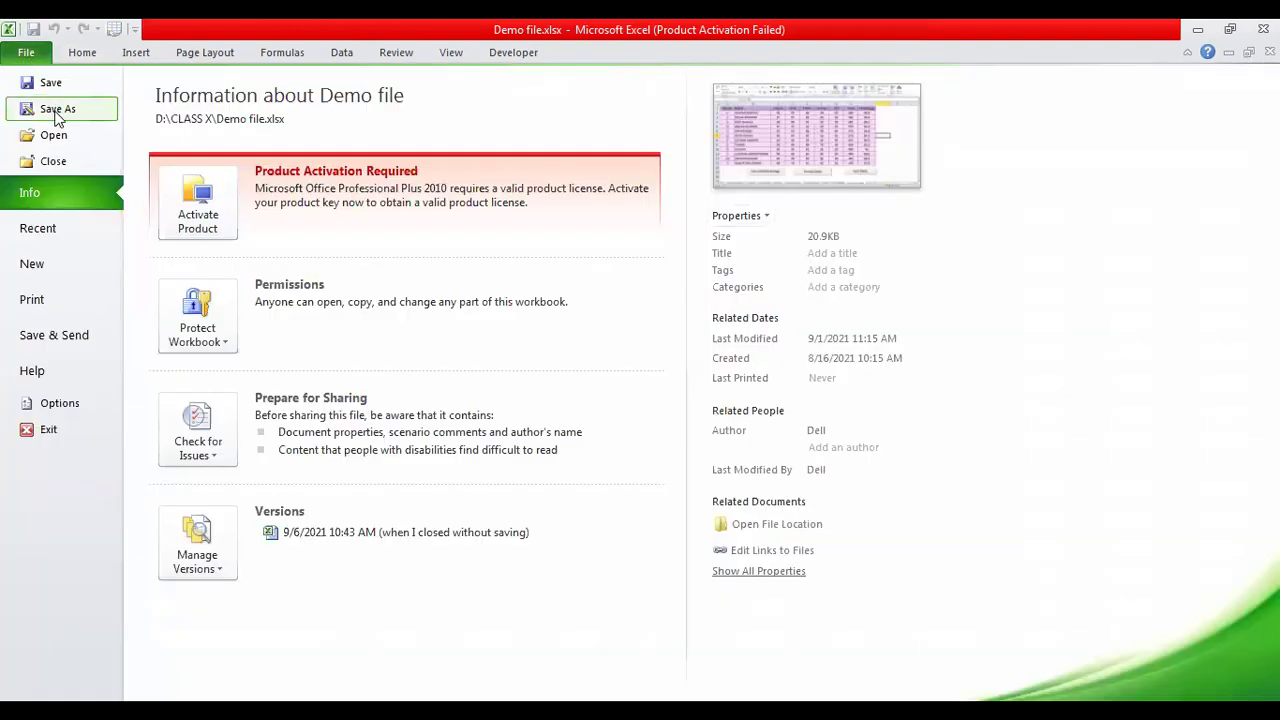
key("Escape")
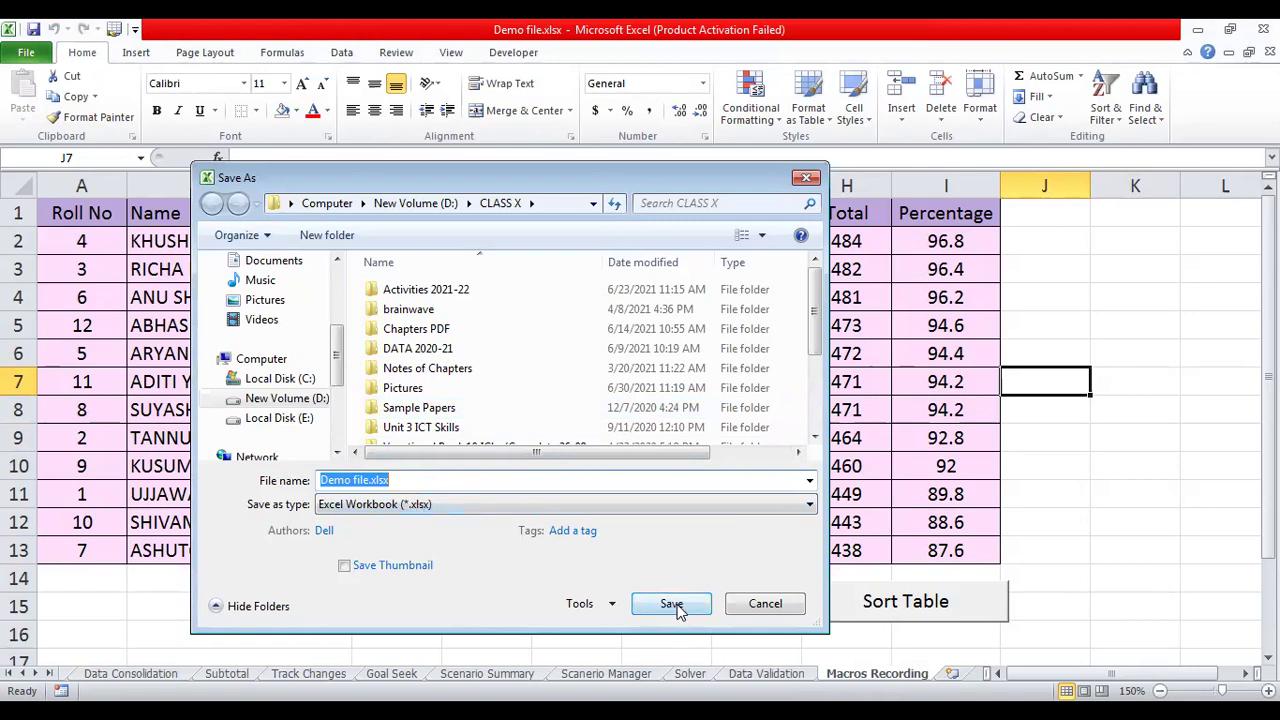
left_click(662, 510)
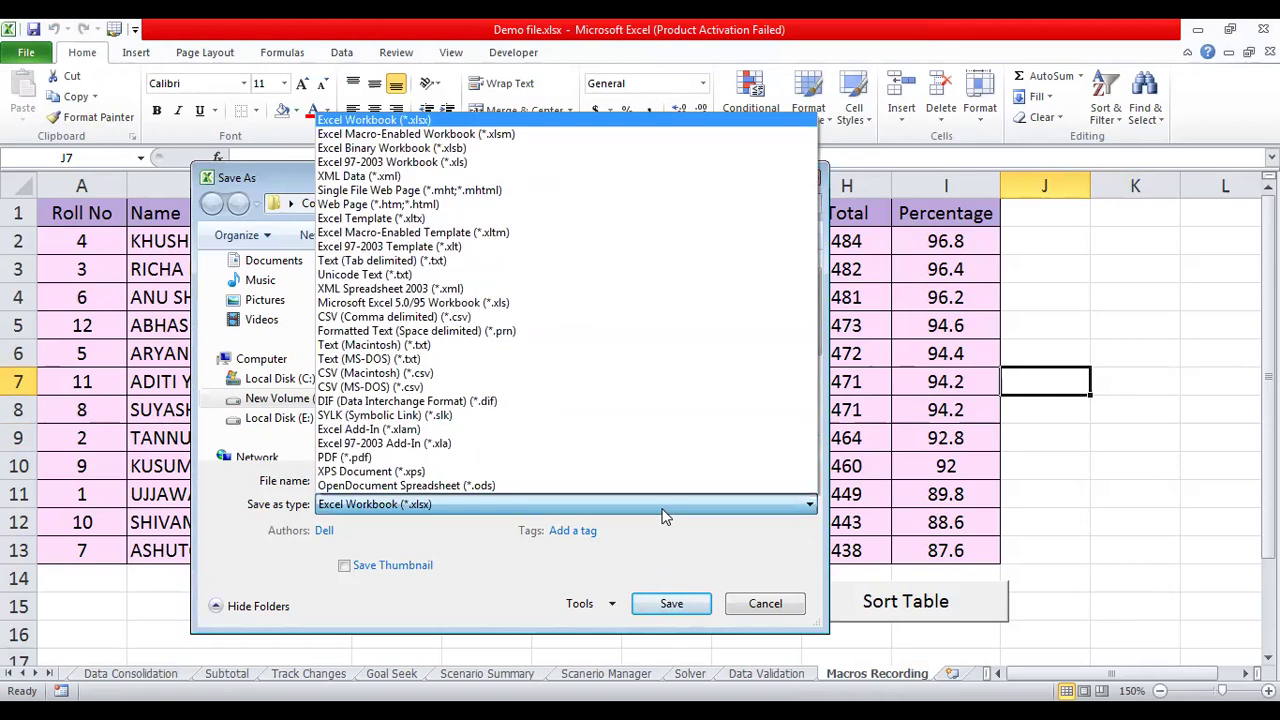
left_click(502, 139)
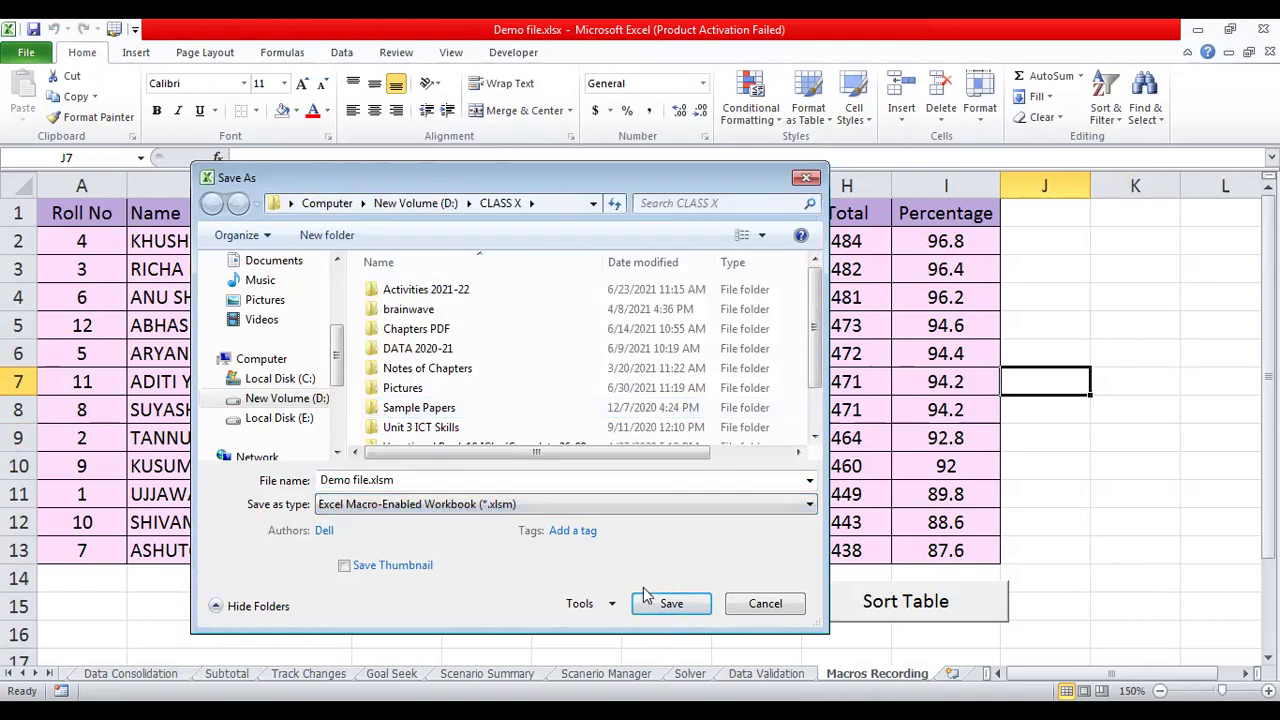
left_click(670, 604)
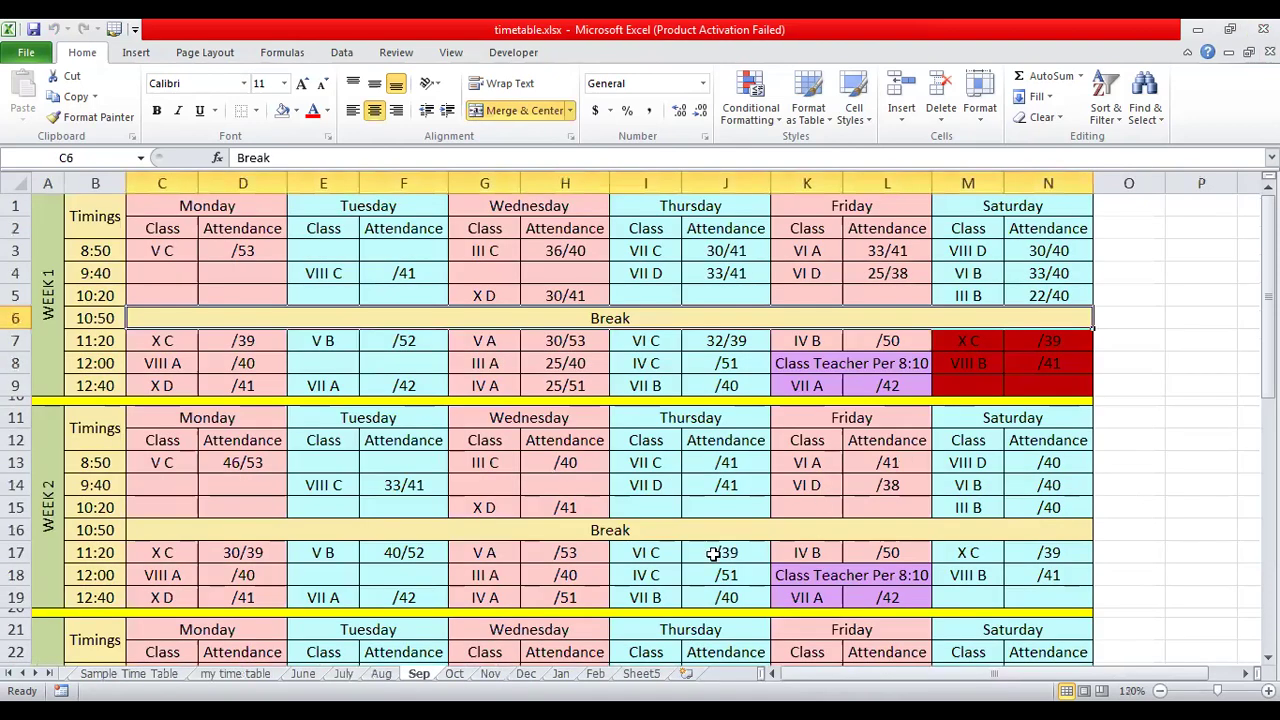
Close the timetable.xlsx window and save the changes to the Personal Macro Workbook.
left_click(1263, 29)
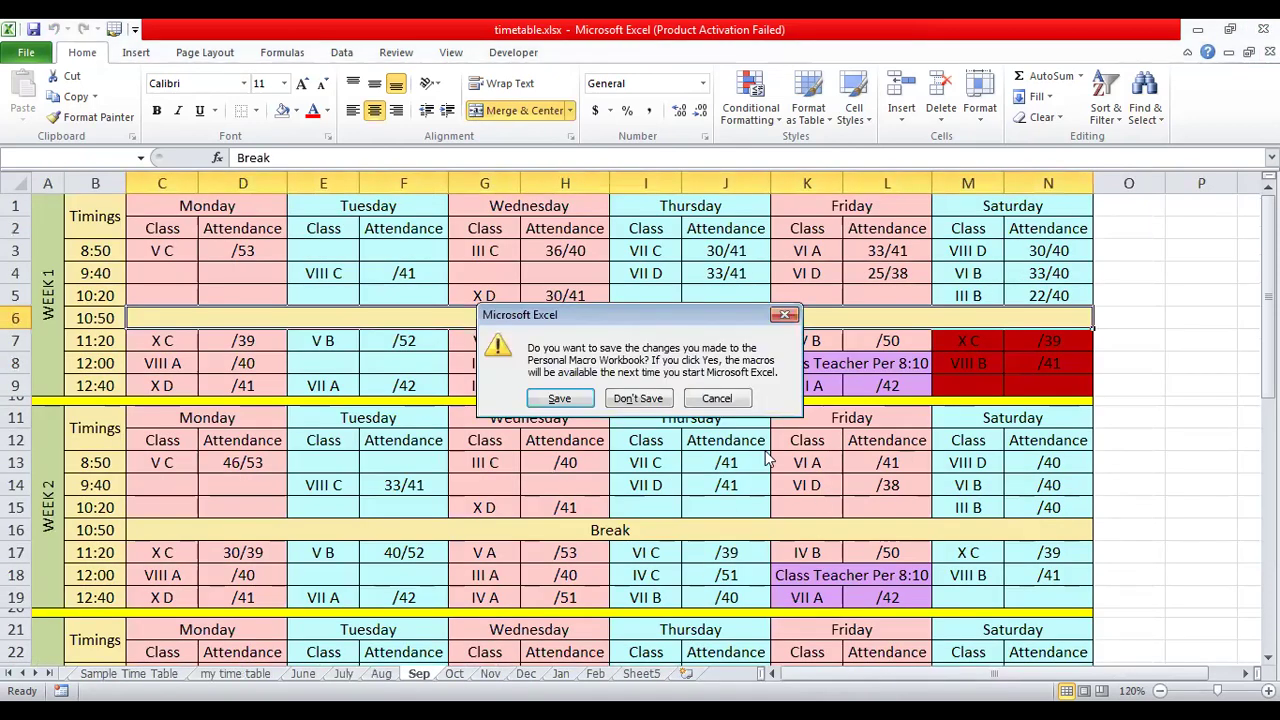
left_click(560, 399)
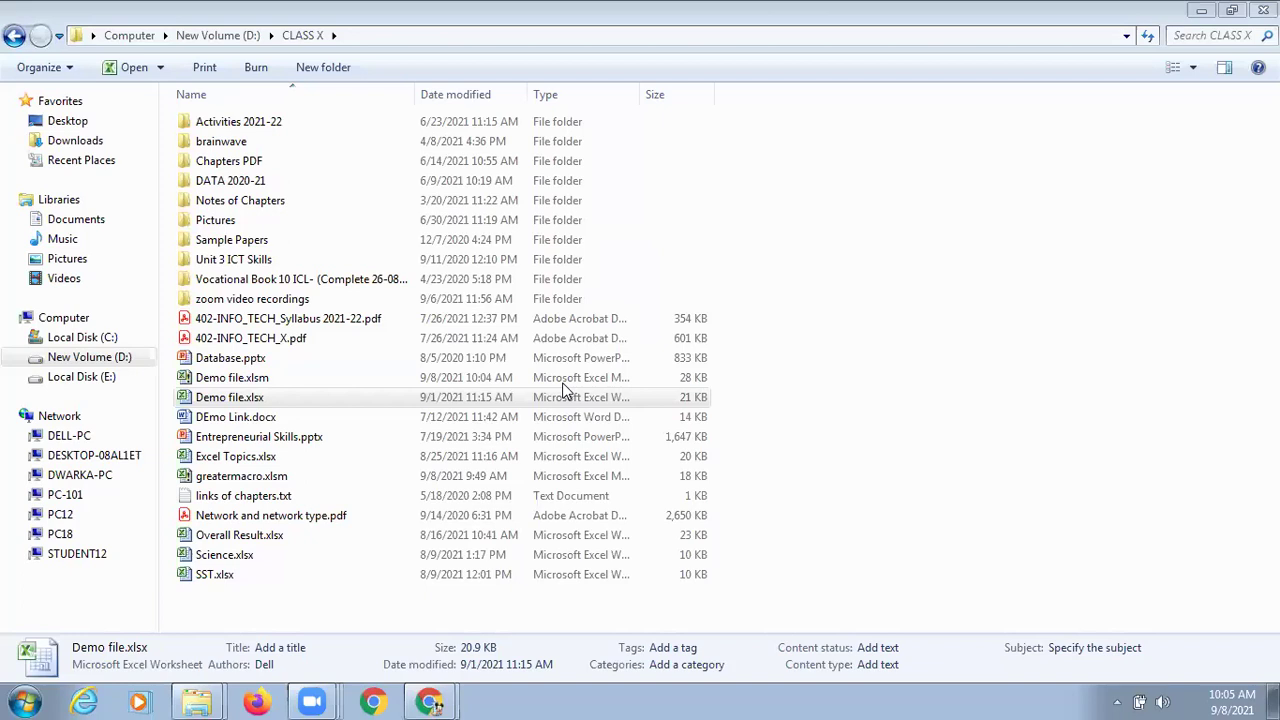
Start Microsoft Excel 2010 with a blank workbook, dismiss the activation wizard and zoom the sheet to 150%.
left_click(30, 692)
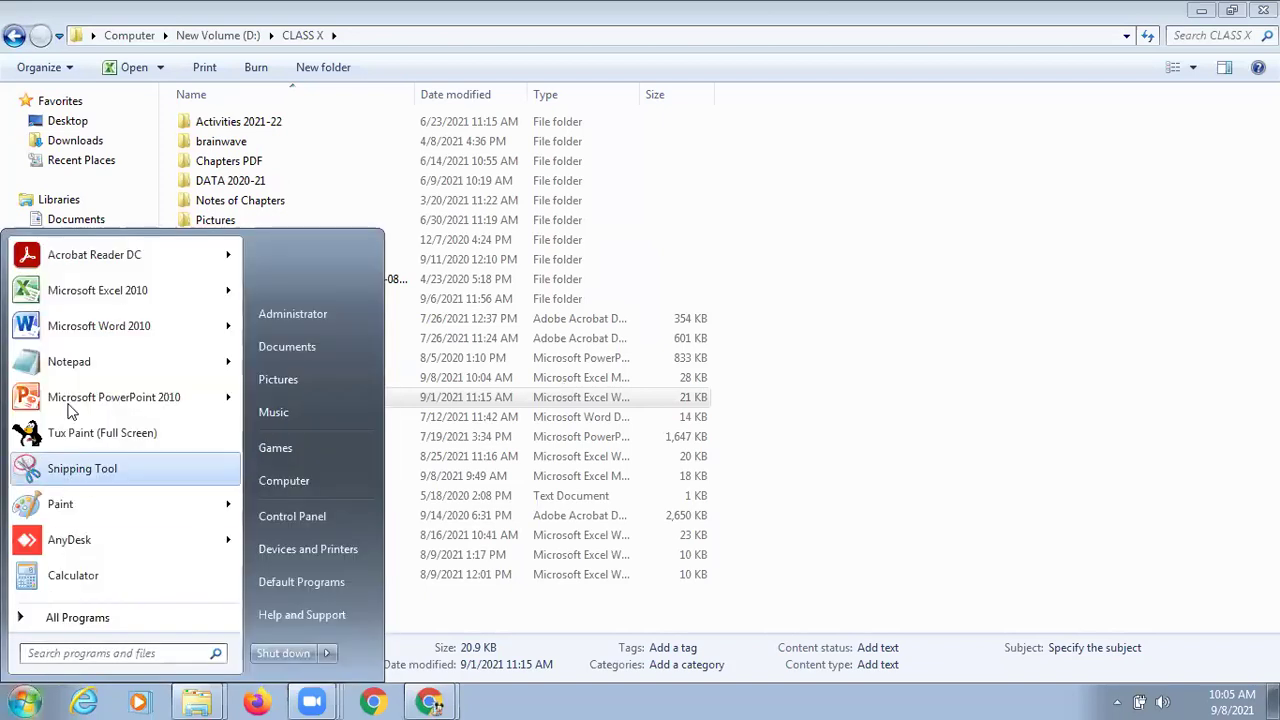
left_click(77, 300)
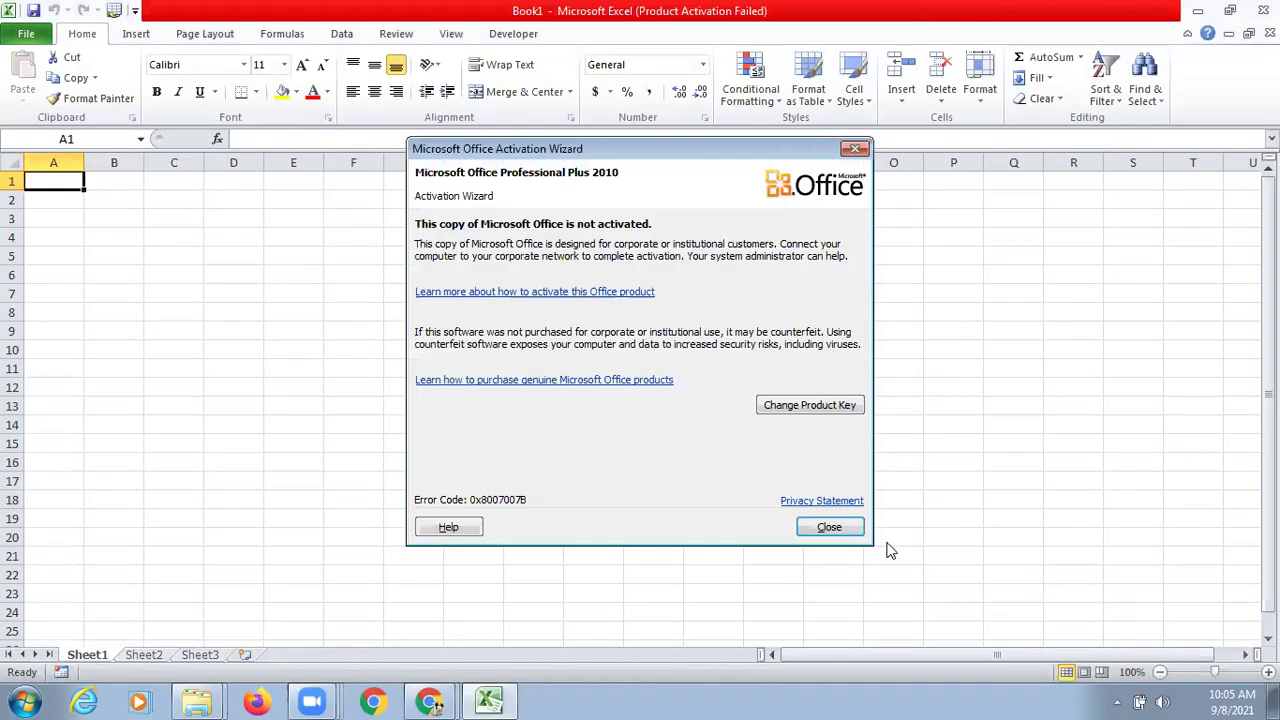
left_click(849, 530)
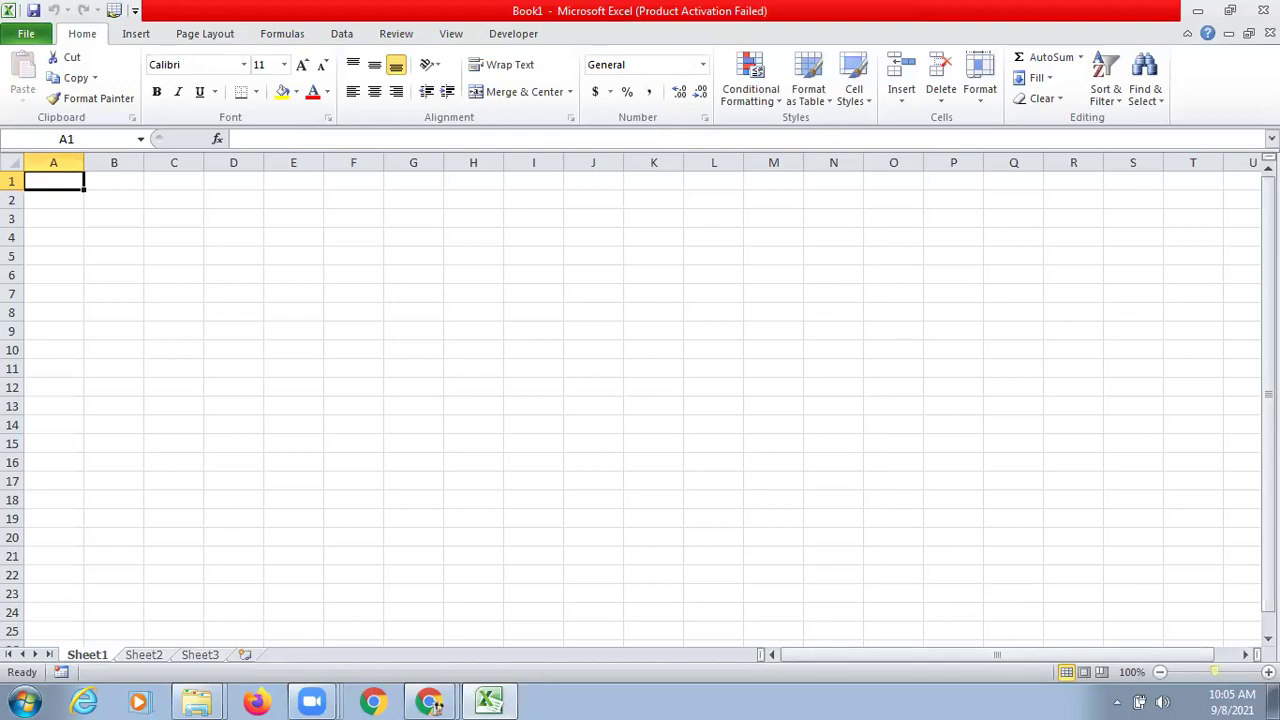
left_click(1268, 672)
left_click(1268, 672)
left_click(1268, 672)
left_click(1268, 672)
left_click(1268, 672)
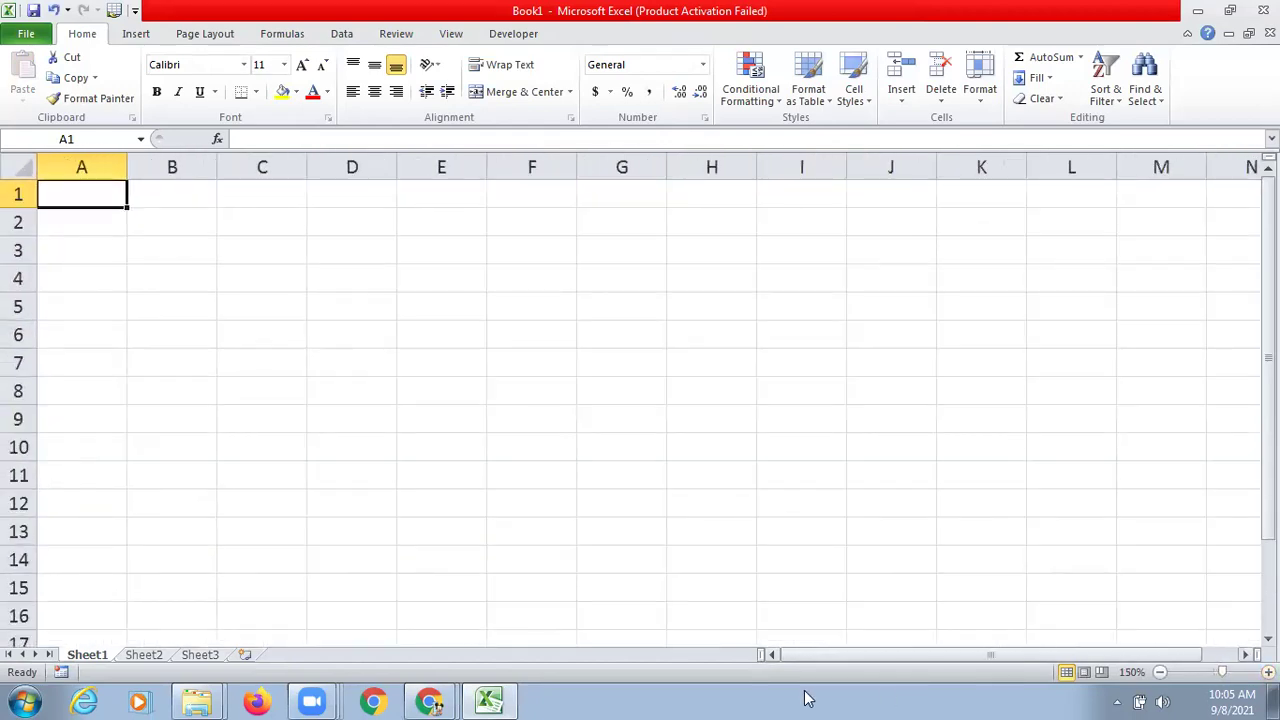
Open Demo file.xlsx from the CLASS X folder on New Volume (D:).
left_click(25, 700)
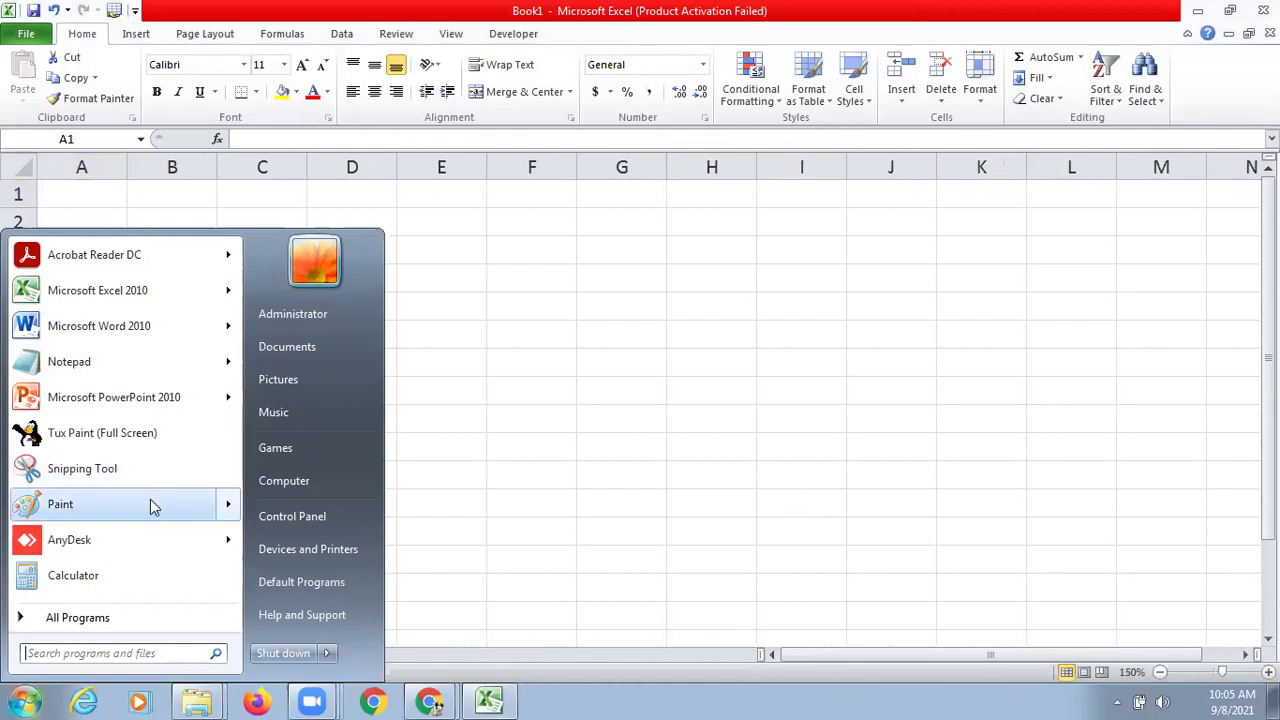
left_click(293, 482)
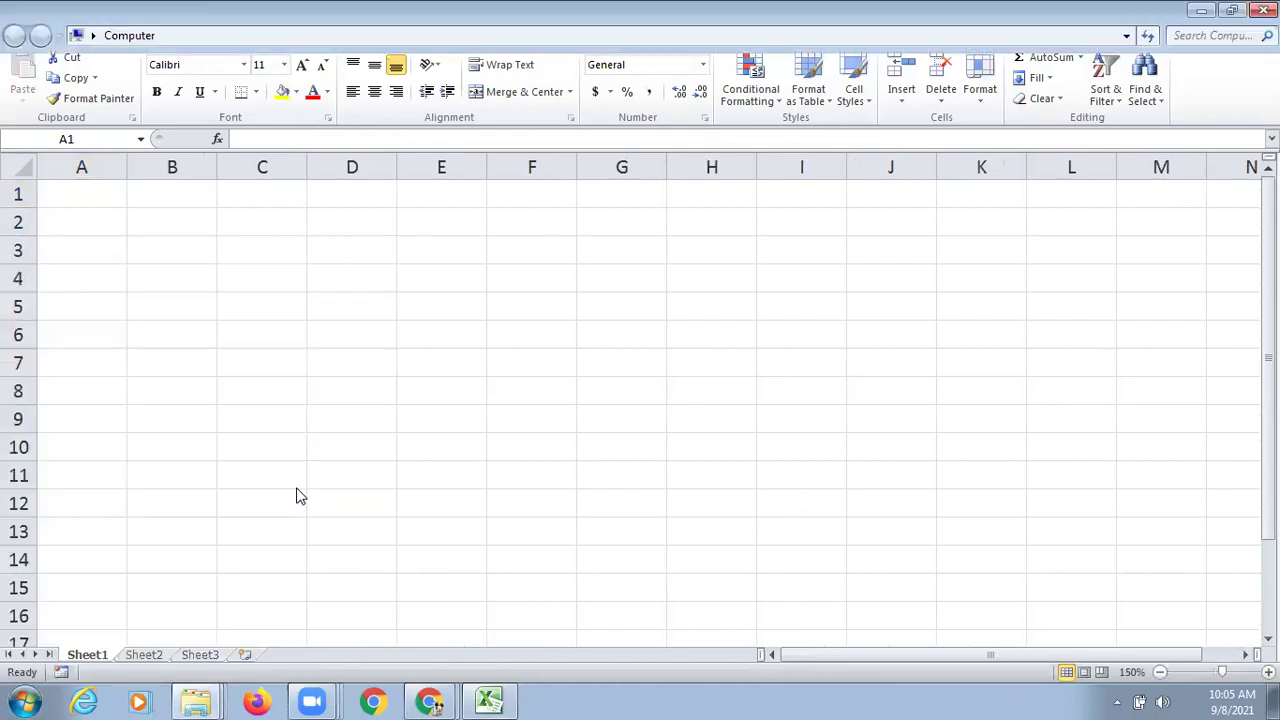
double_click(585, 145)
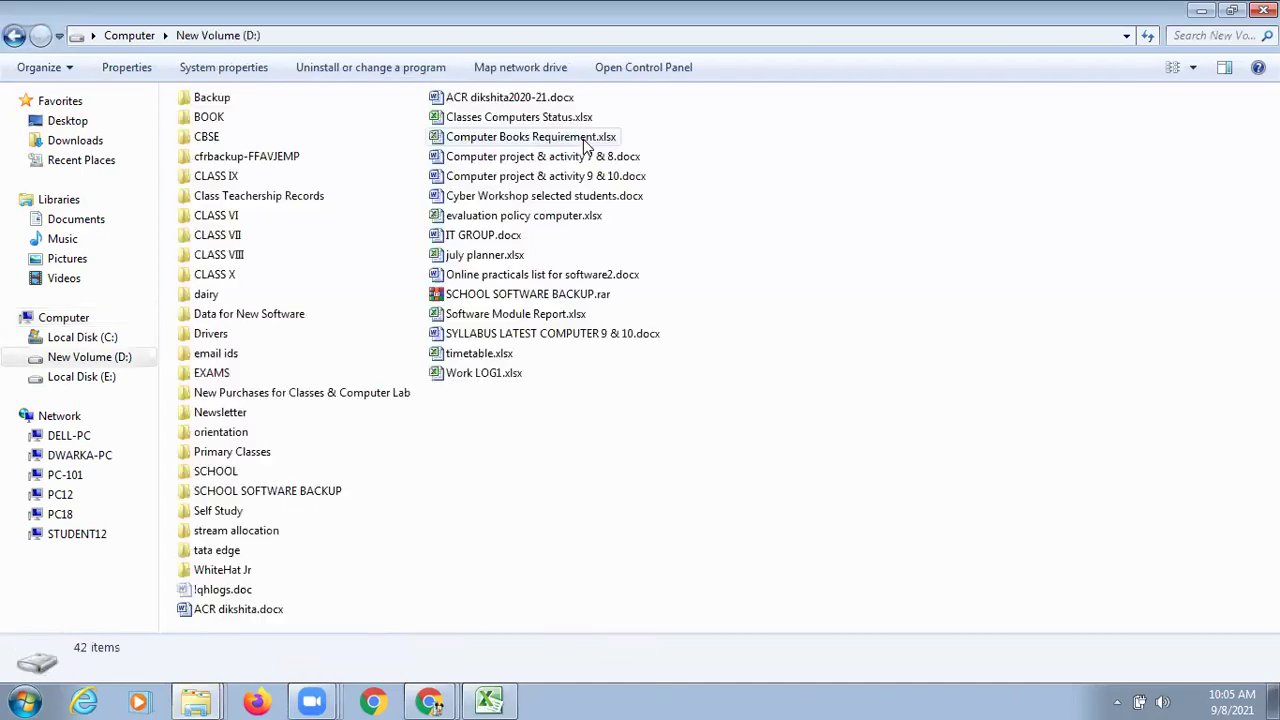
double_click(223, 274)
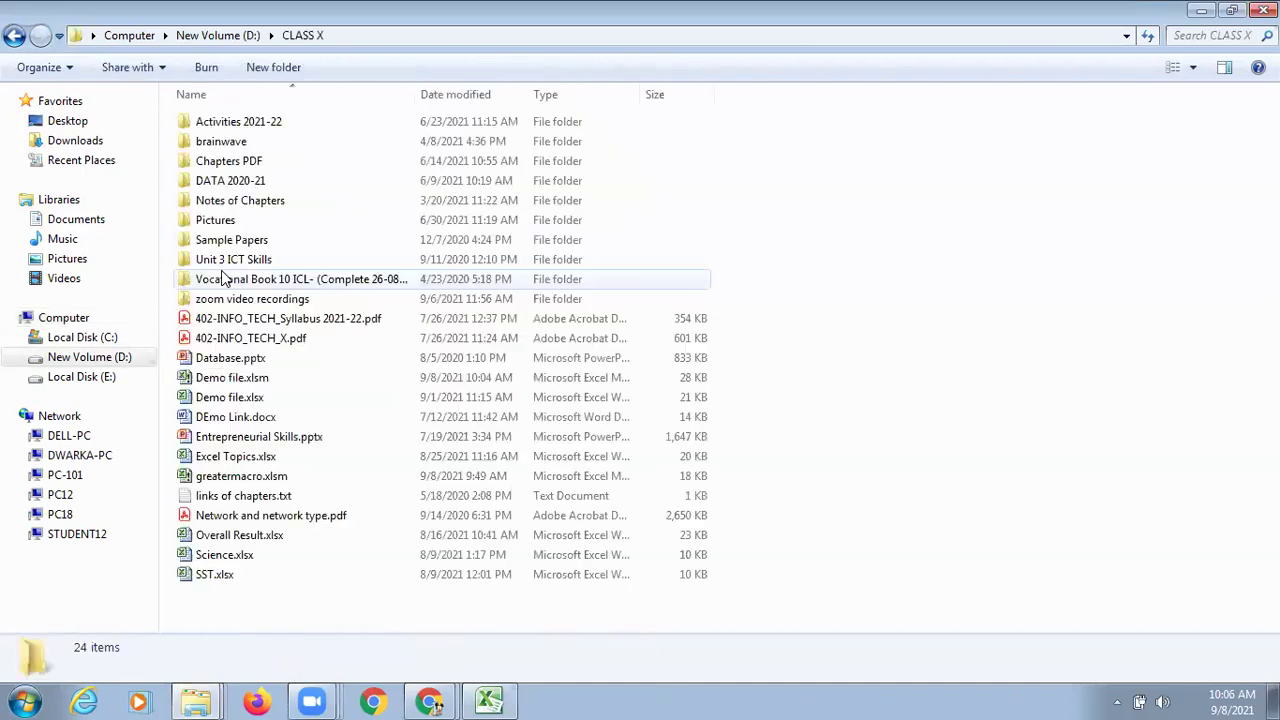
double_click(232, 397)
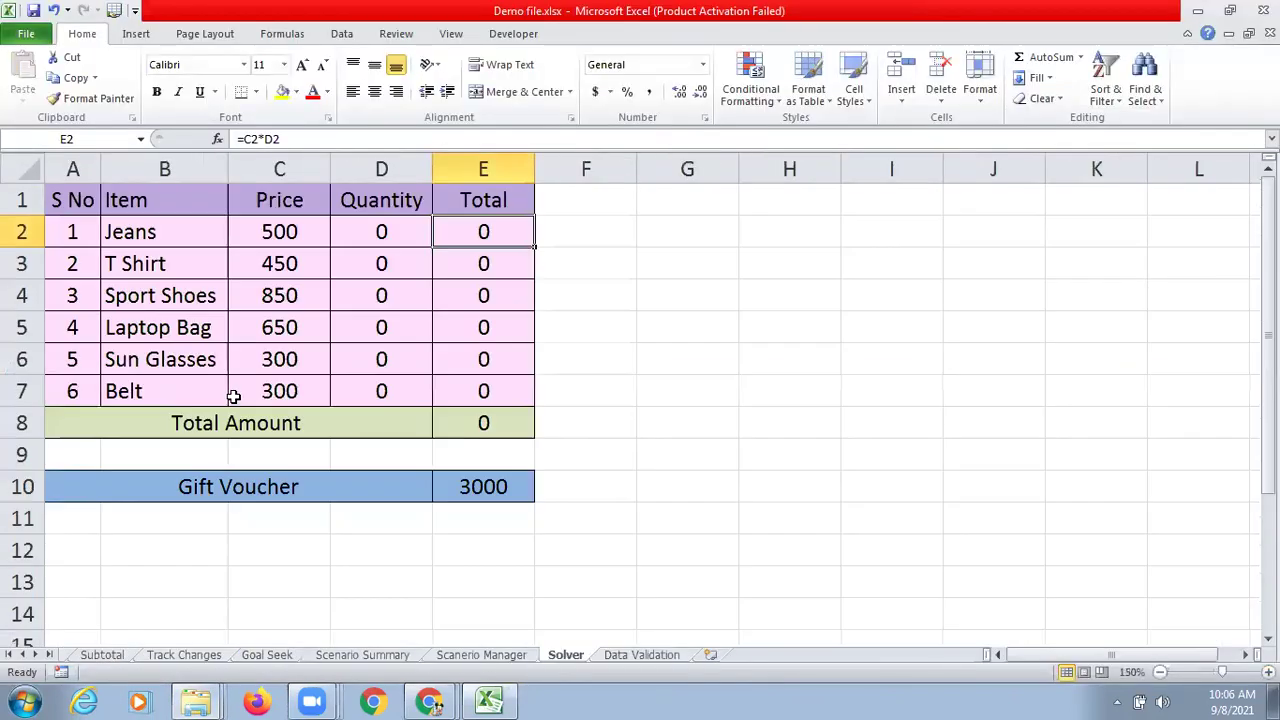
Copy the marks table A1:G13 from the Track Changes sheet and minimize the workbook window.
left_click(188, 656)
key("ctrl+c")
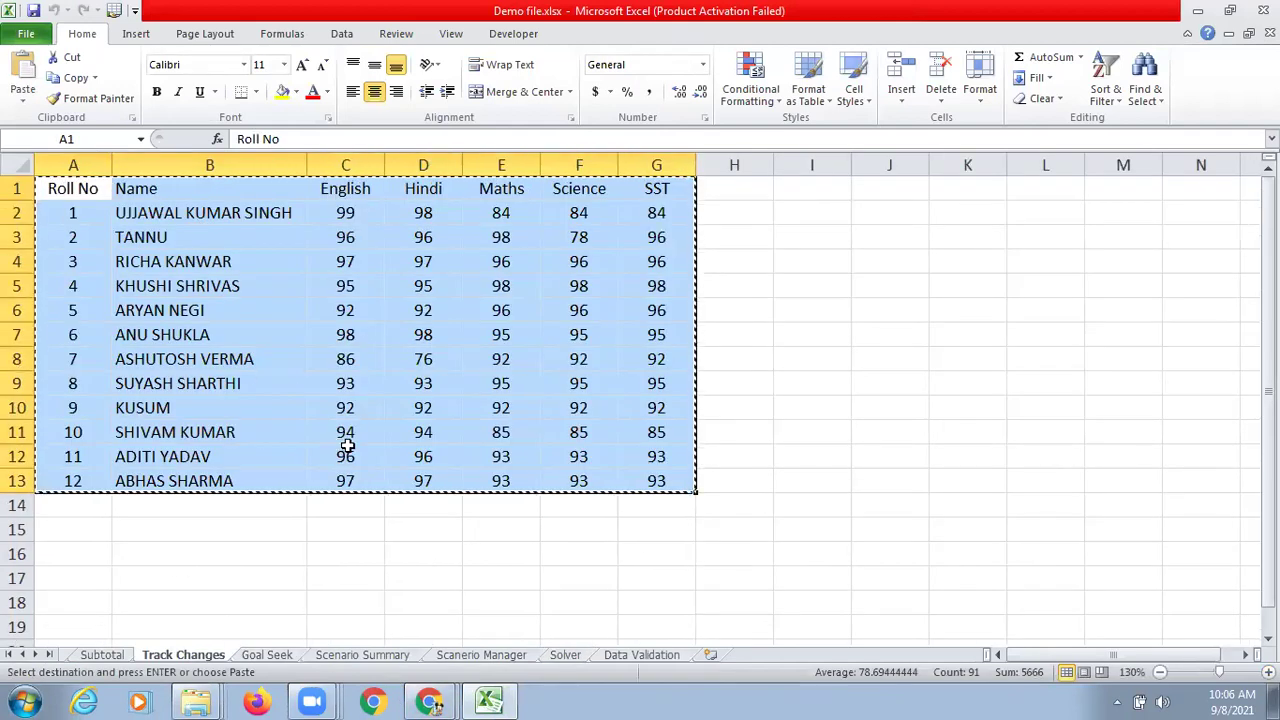
left_click(505, 699)
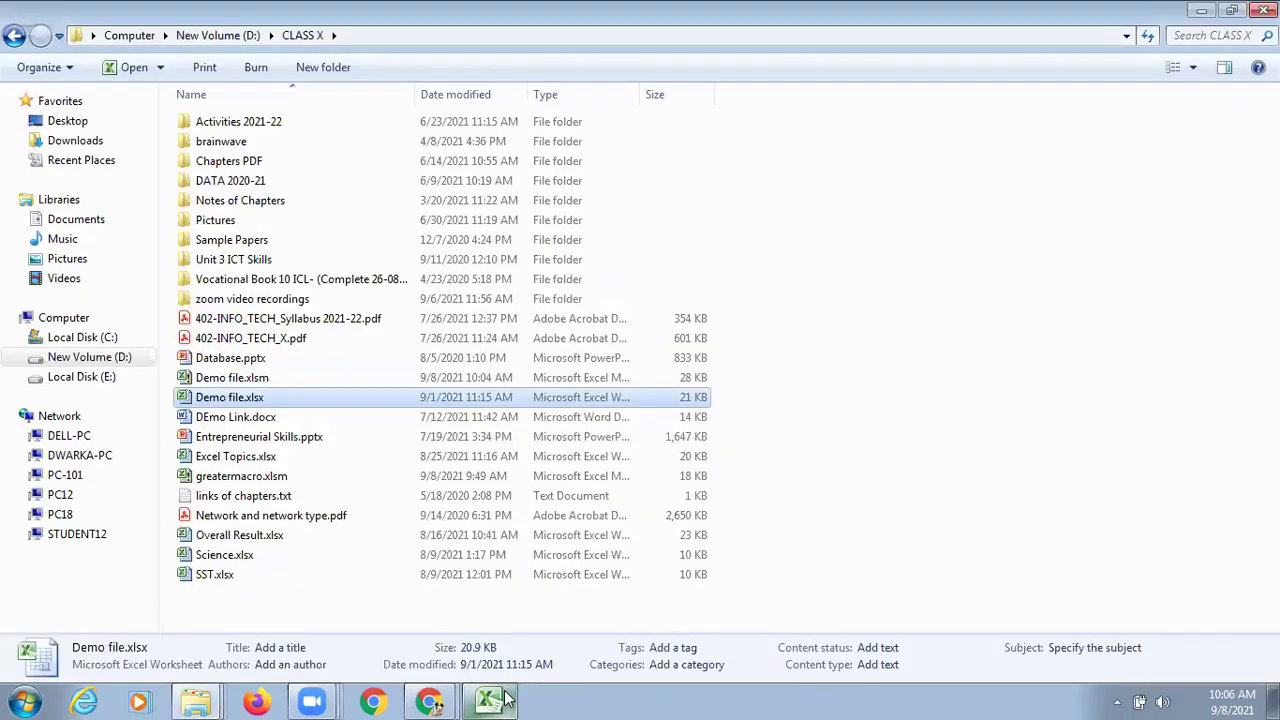
Start another Microsoft Excel 2010 window without opening PERSONAL.XLSB, dismiss the activation wizard and zoom the blank sheet to 150%.
left_click(22, 700)
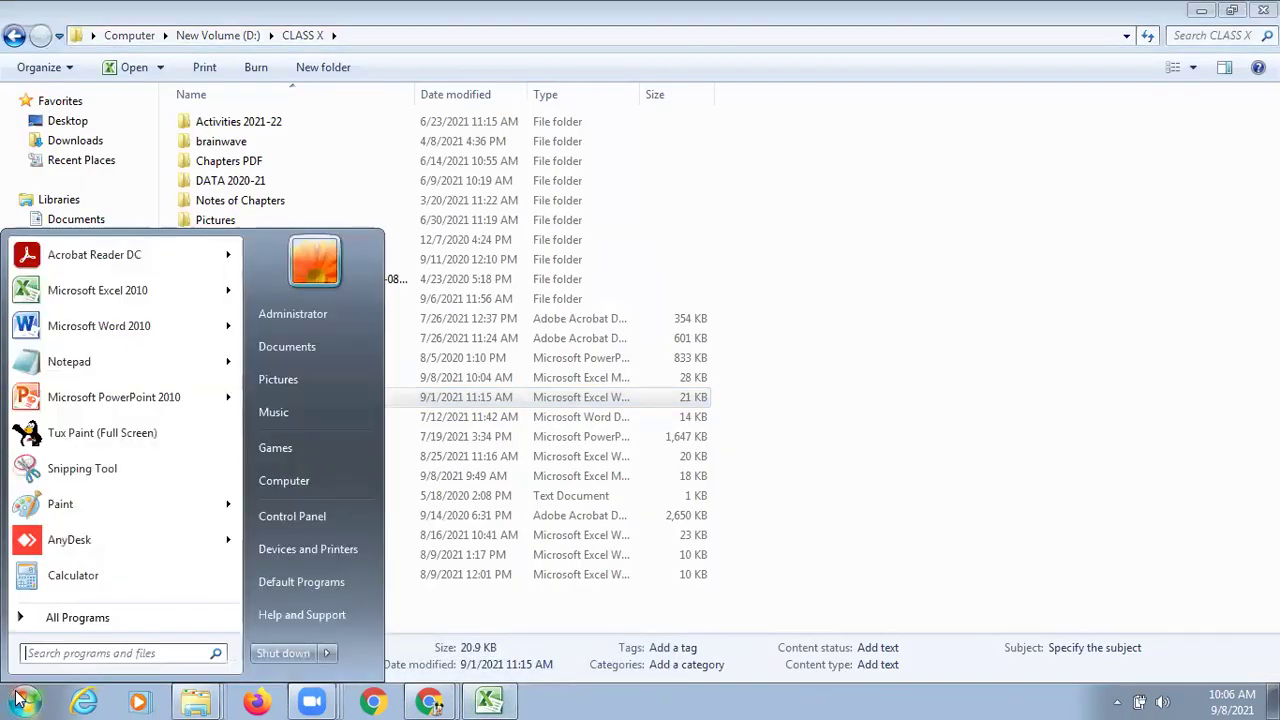
left_click(97, 292)
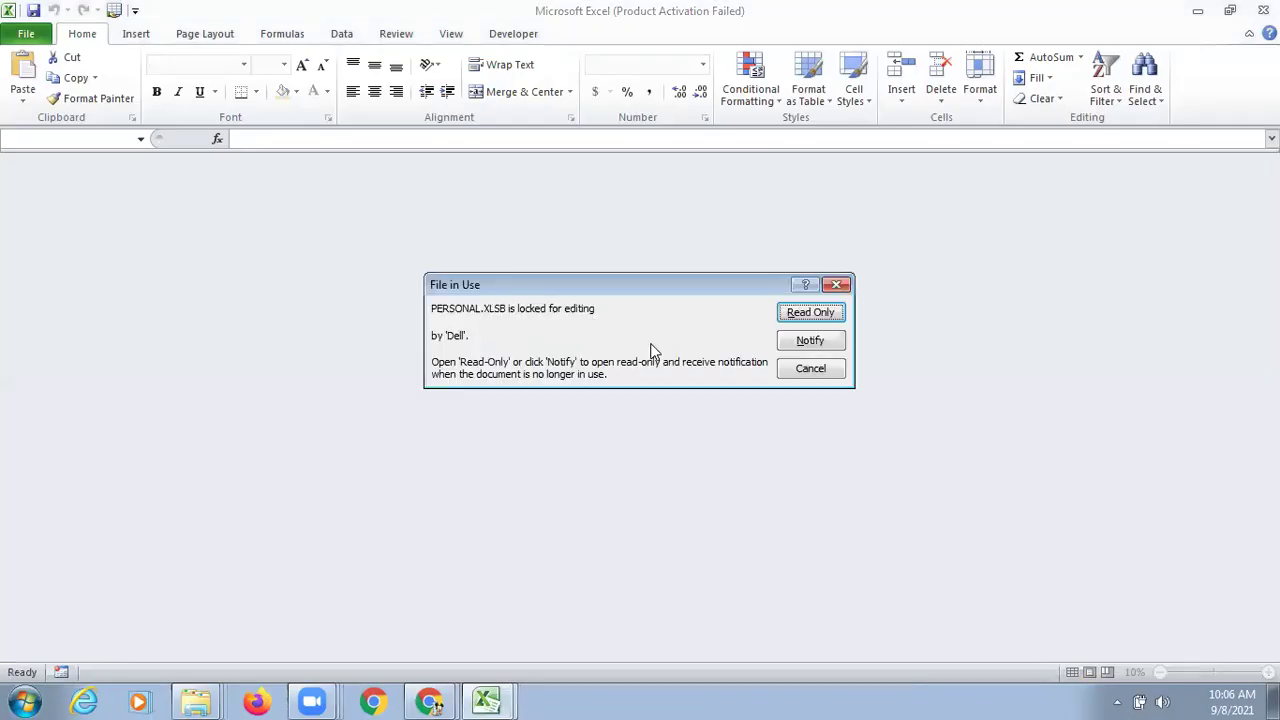
left_click(810, 370)
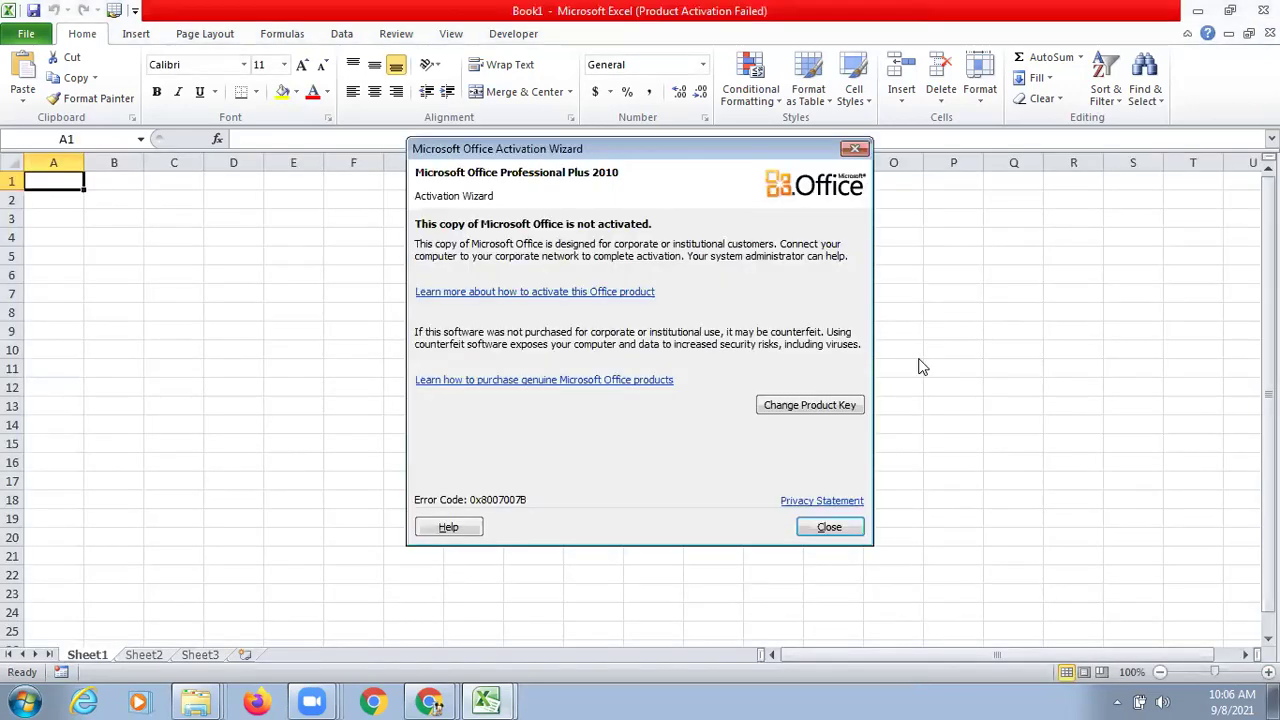
left_click(829, 528)
left_click(1268, 672)
left_click(1268, 672)
left_click(1268, 672)
left_click(1268, 672)
left_click(1268, 672)
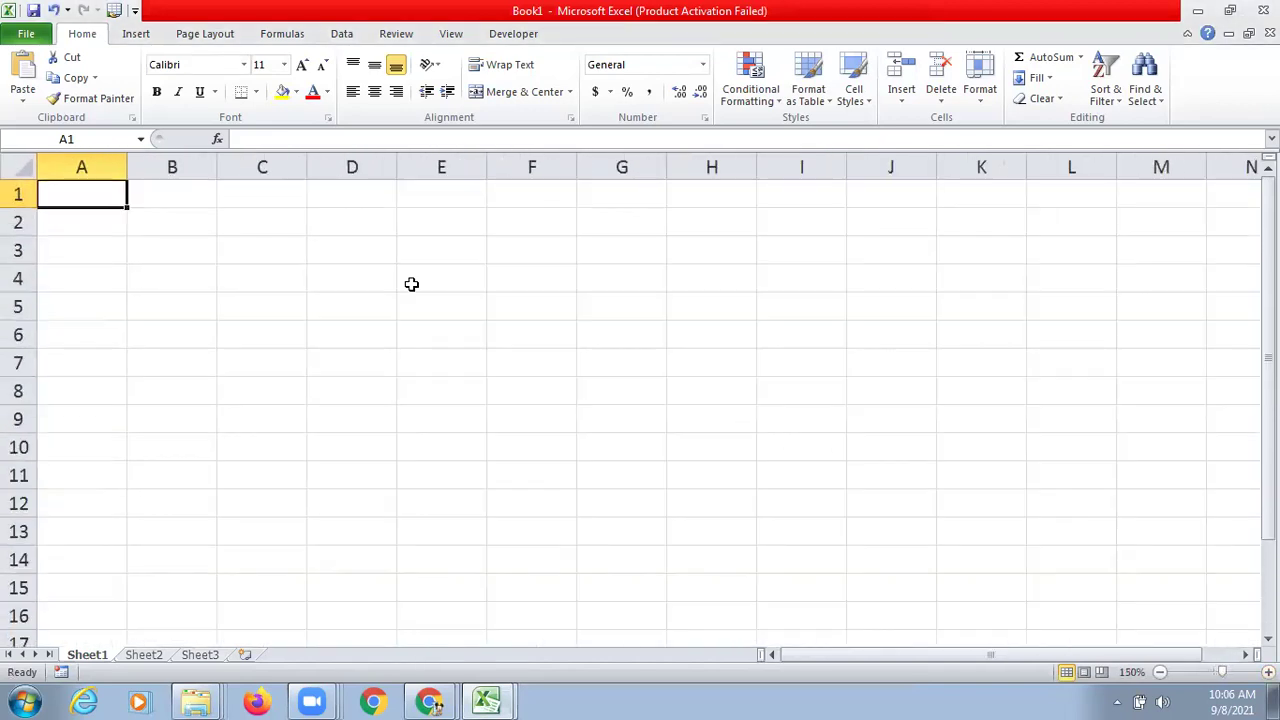
Paste the copied marks table at A1 of Sheet1 and auto-fit the Name column's width.
key("ctrl+v")
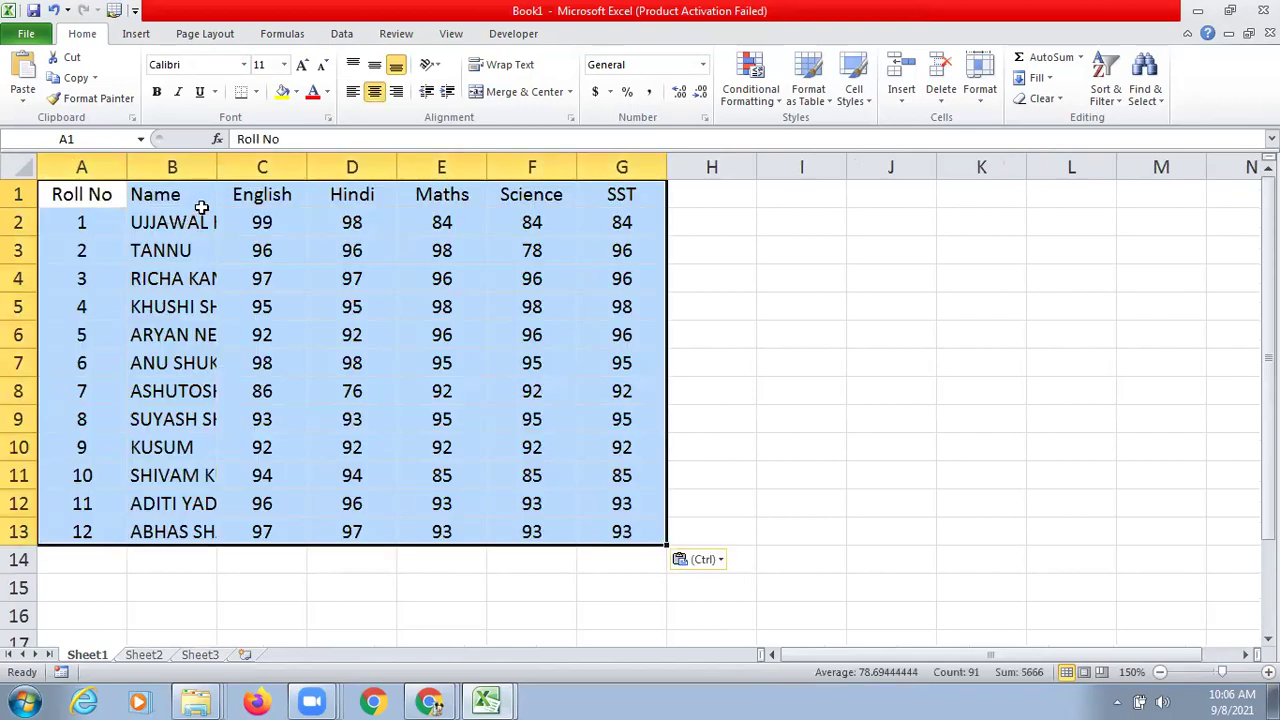
double_click(214, 176)
left_click(489, 338)
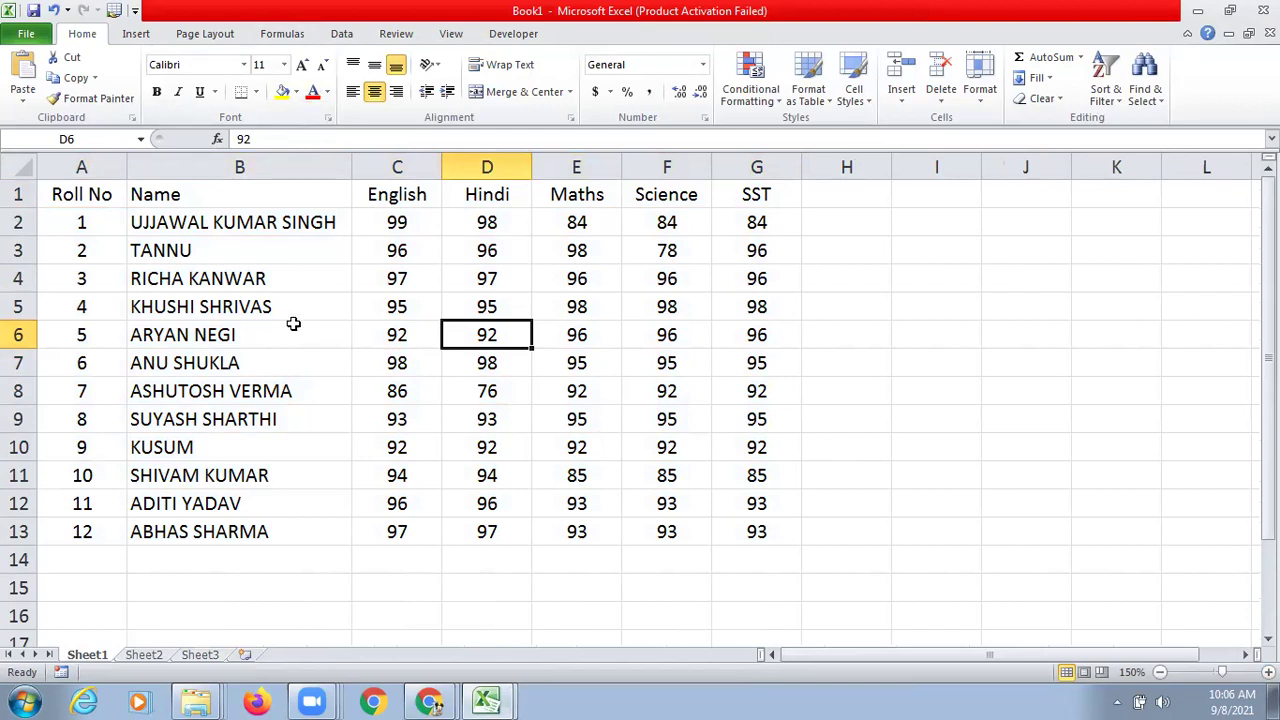
Draw a form-control button below the marks table, spanning columns B and C in rows 15 to 16.
left_click(505, 34)
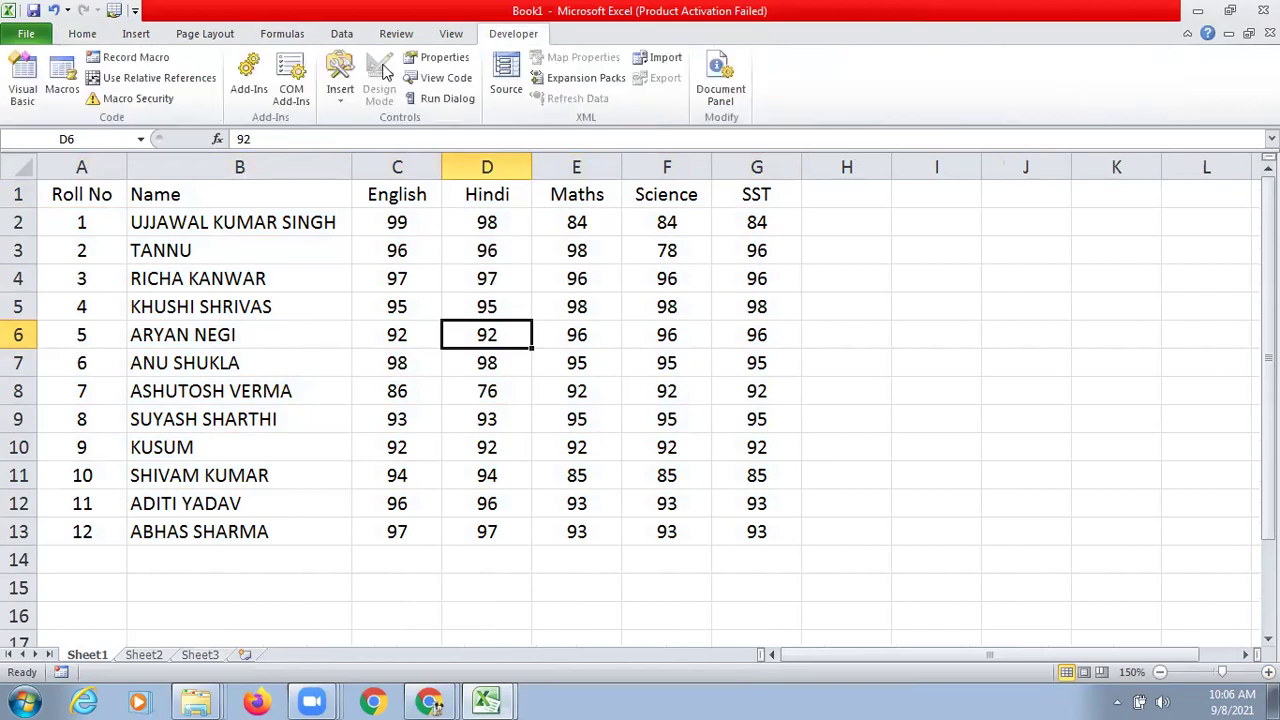
left_click(340, 90)
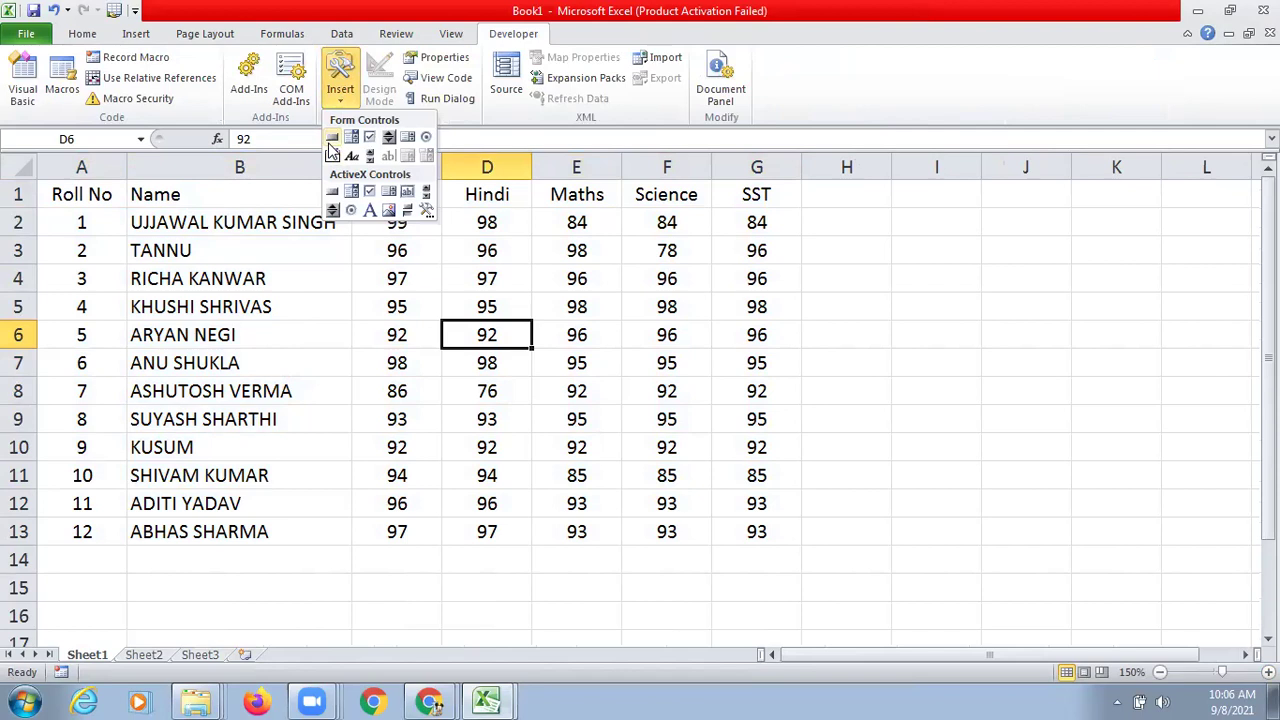
left_click(332, 137)
left_click_drag(235, 579, 417, 620)
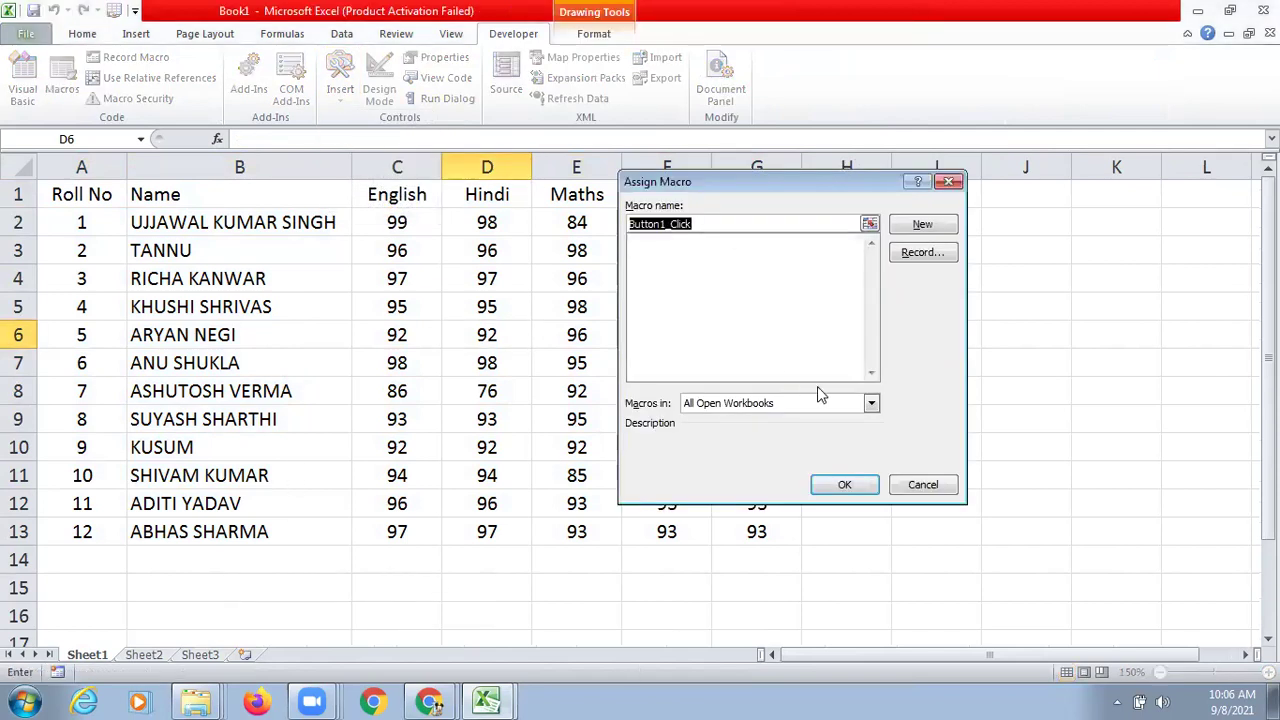
Check Book1, This Workbook and All Open Workbooks for assignable macros and close the macro assignment without choosing one.
left_click(872, 405)
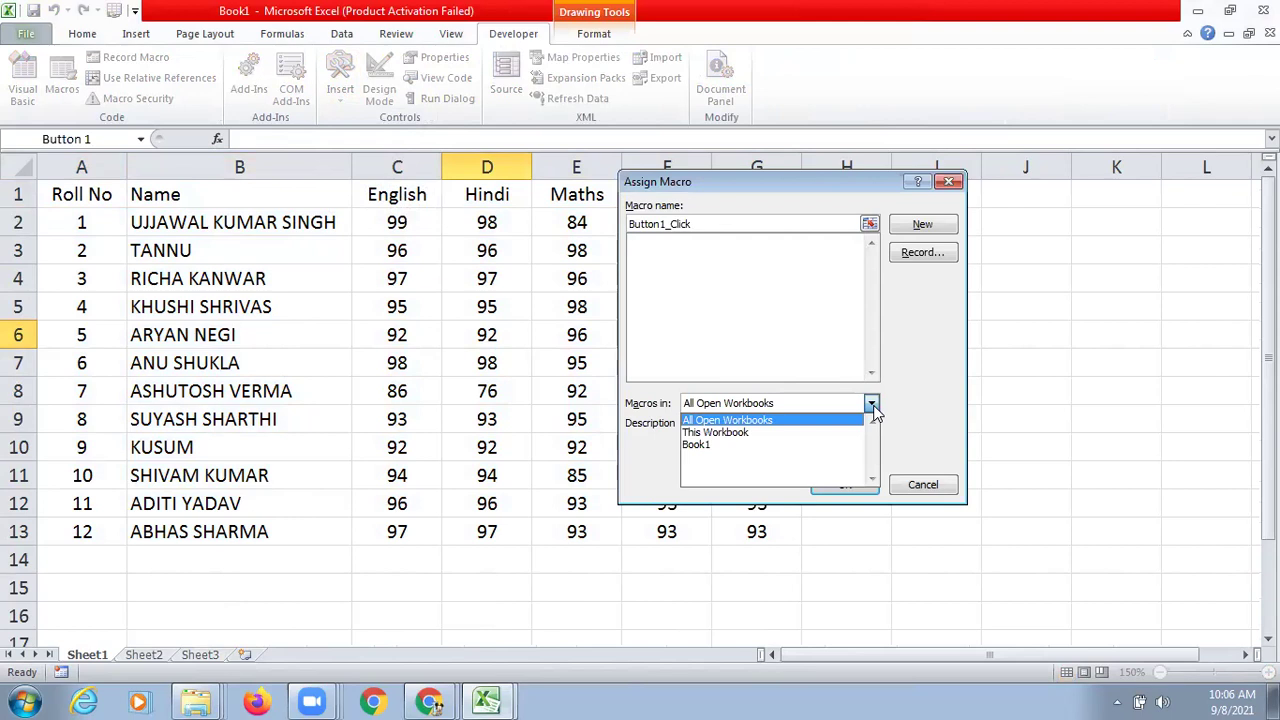
left_click(800, 446)
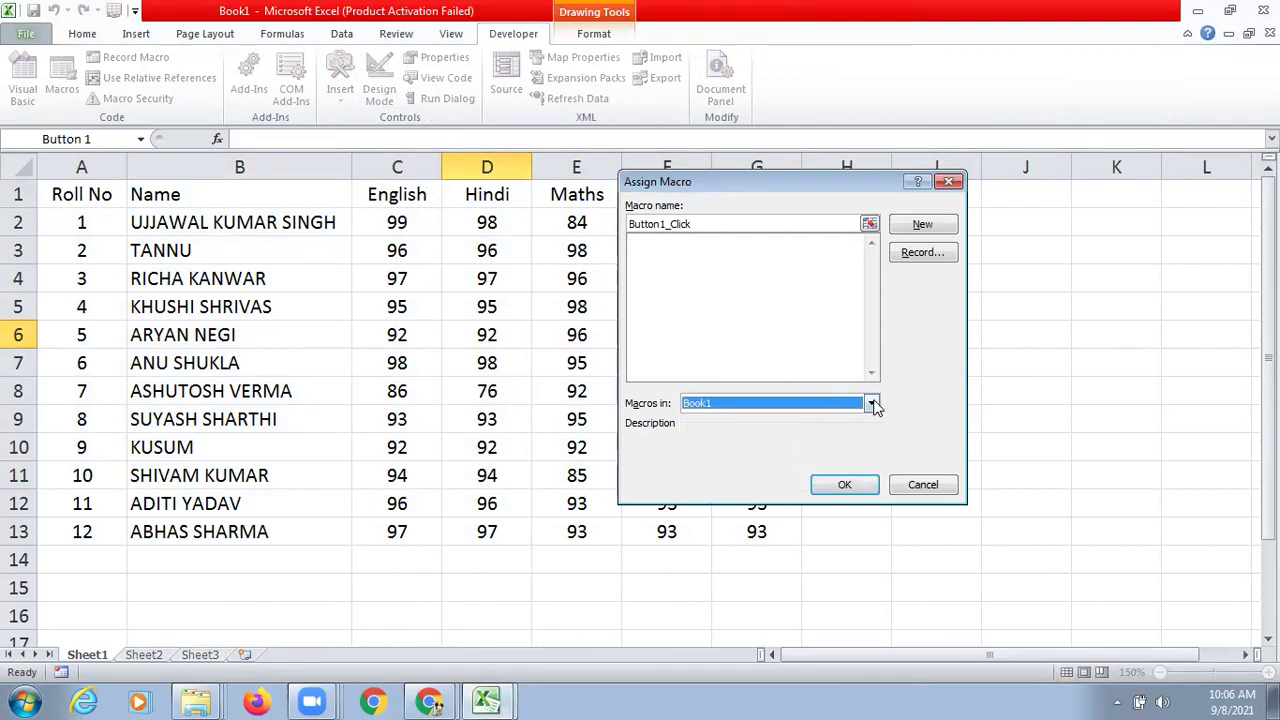
left_click(872, 404)
left_click(802, 433)
left_click(871, 404)
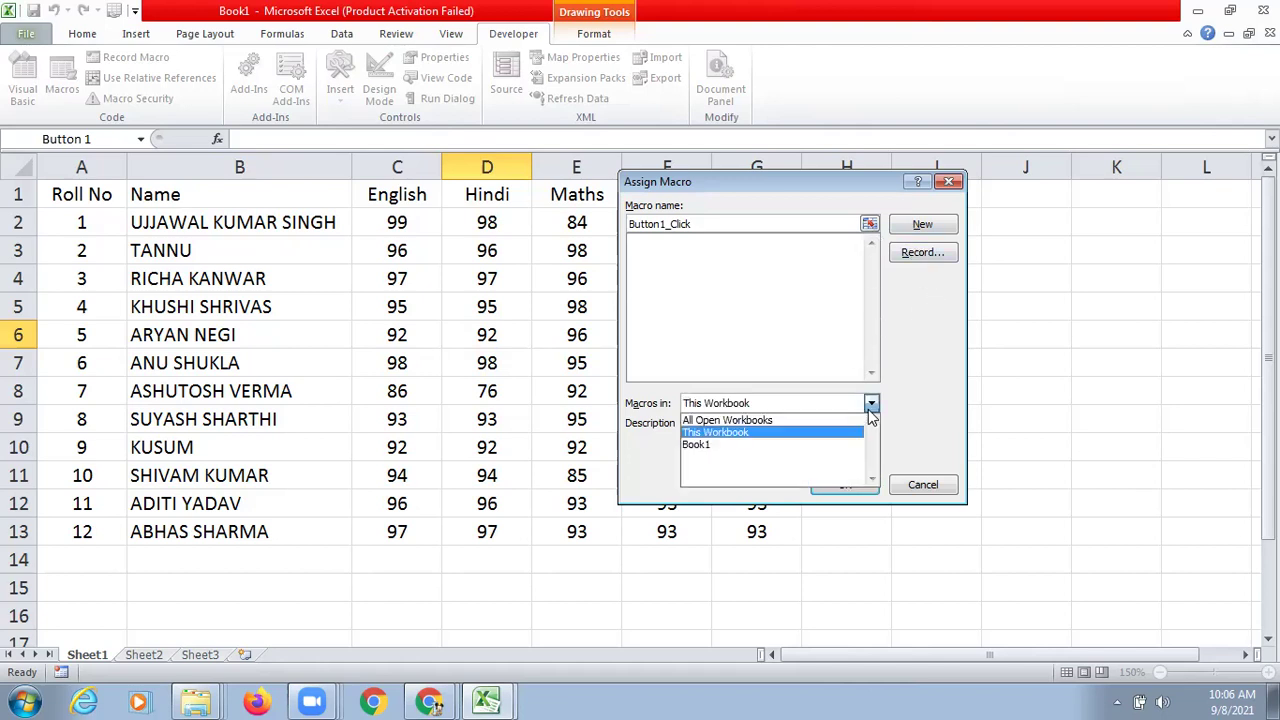
left_click(792, 421)
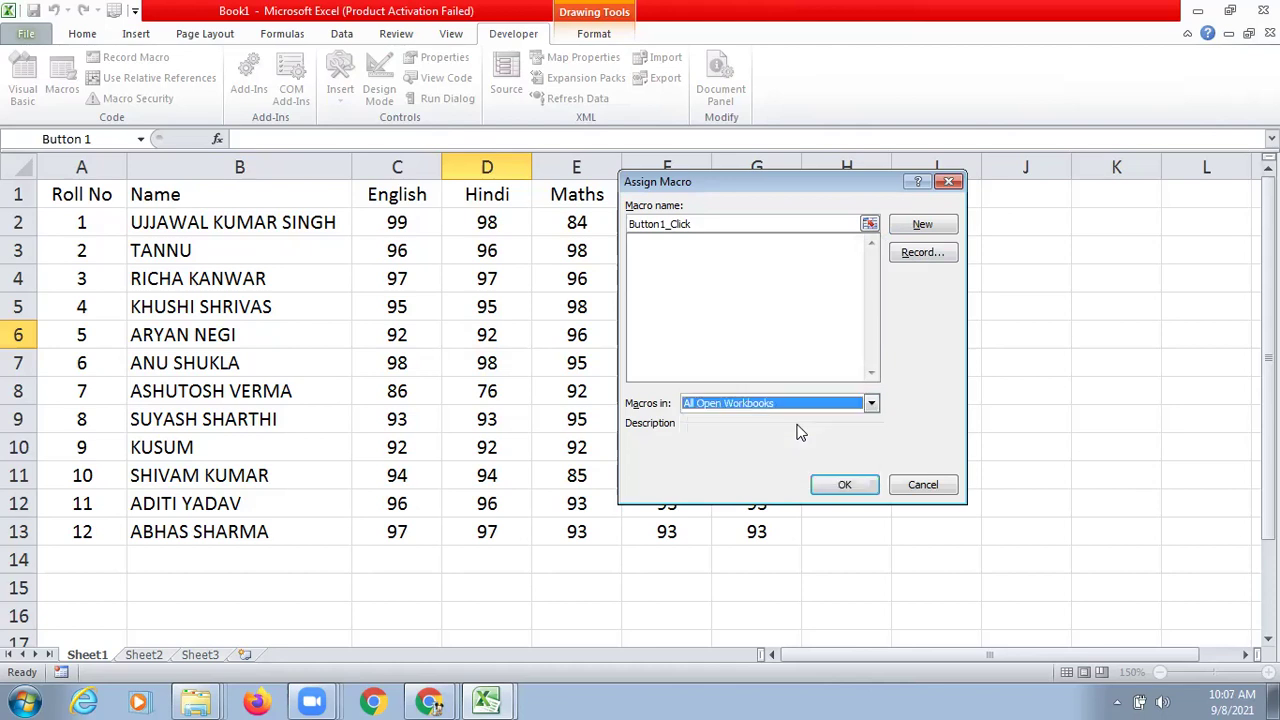
left_click(871, 403)
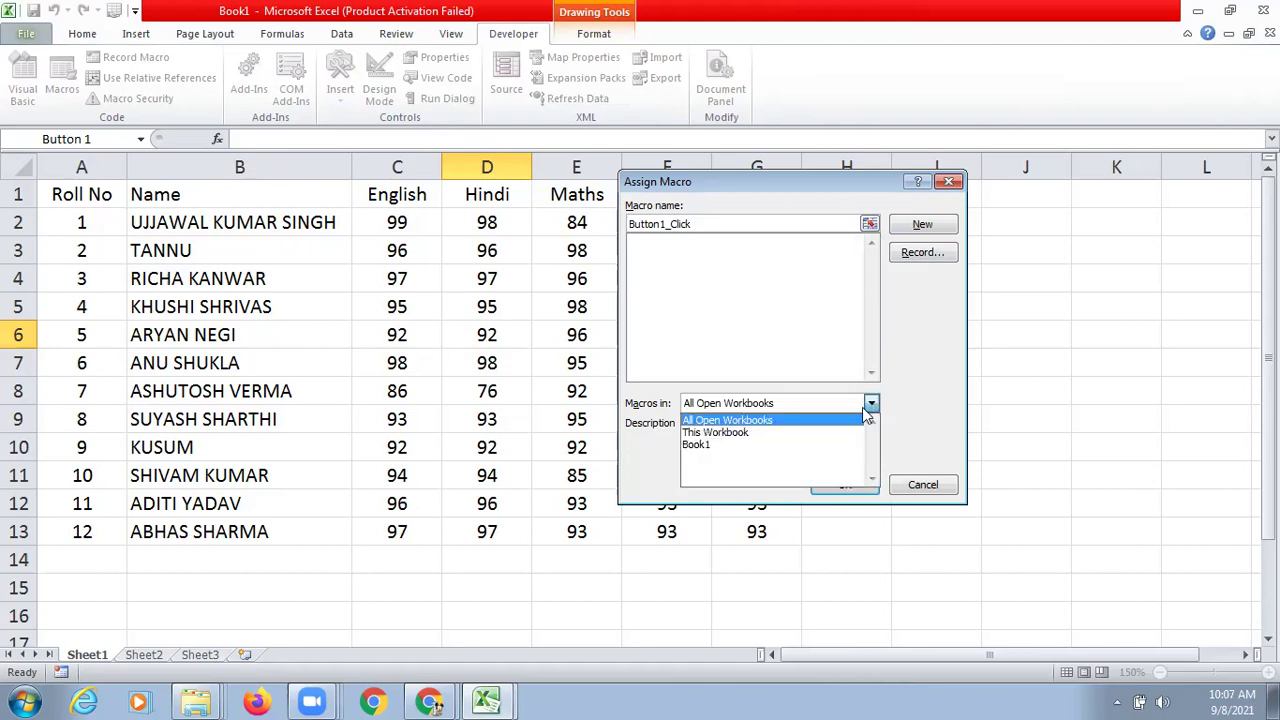
left_click(791, 437)
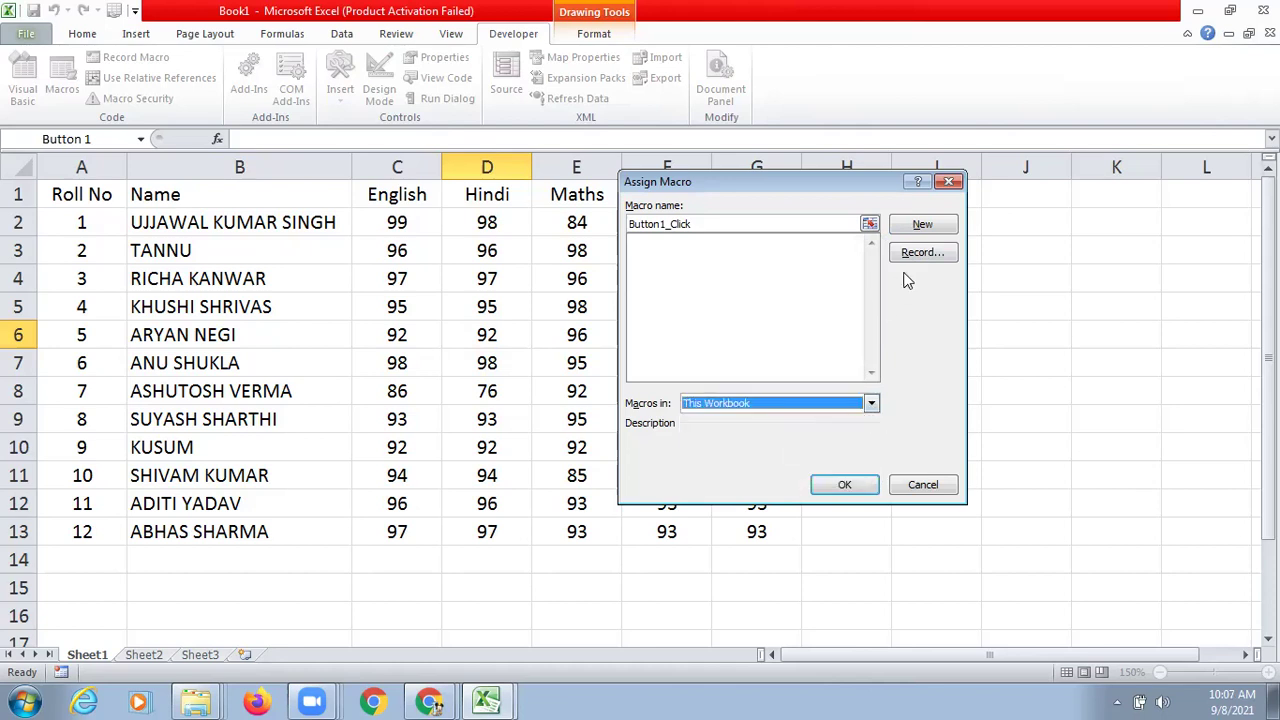
left_click(949, 183)
Close the Demo file.xlsx workbook window and the duplicate CLASS X folder window.
mouse_move(511, 699)
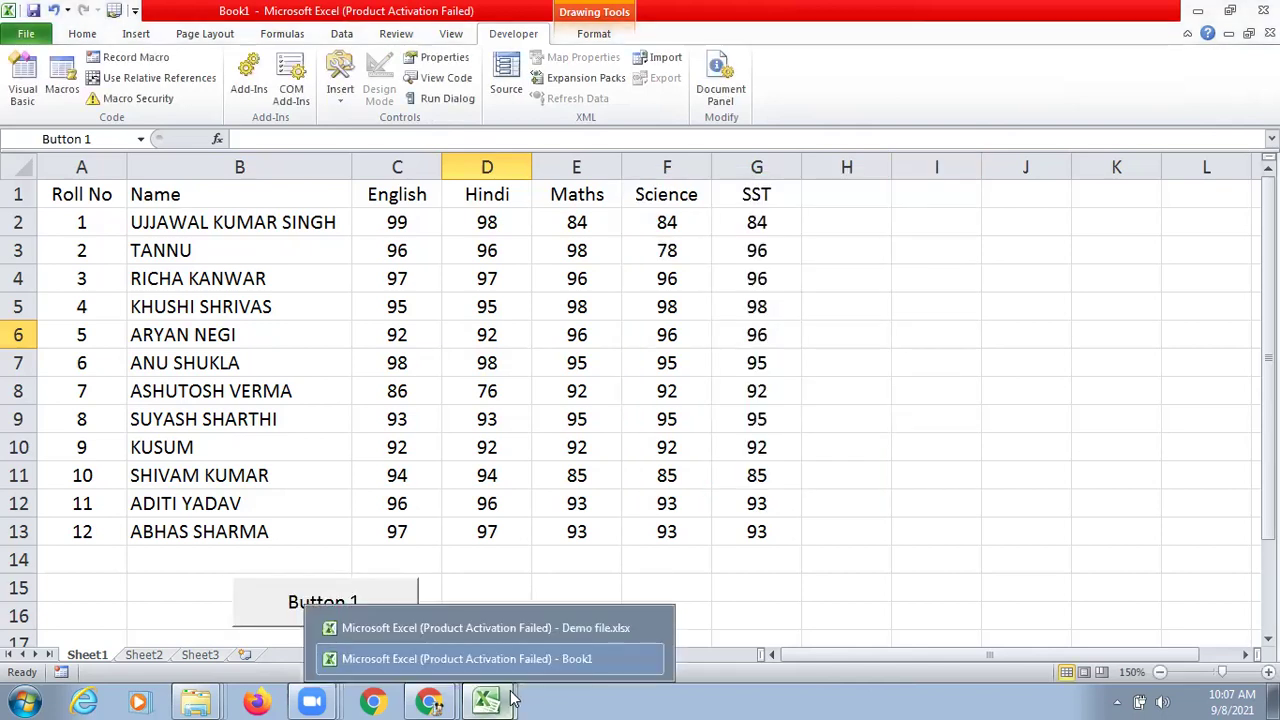
left_click(650, 629)
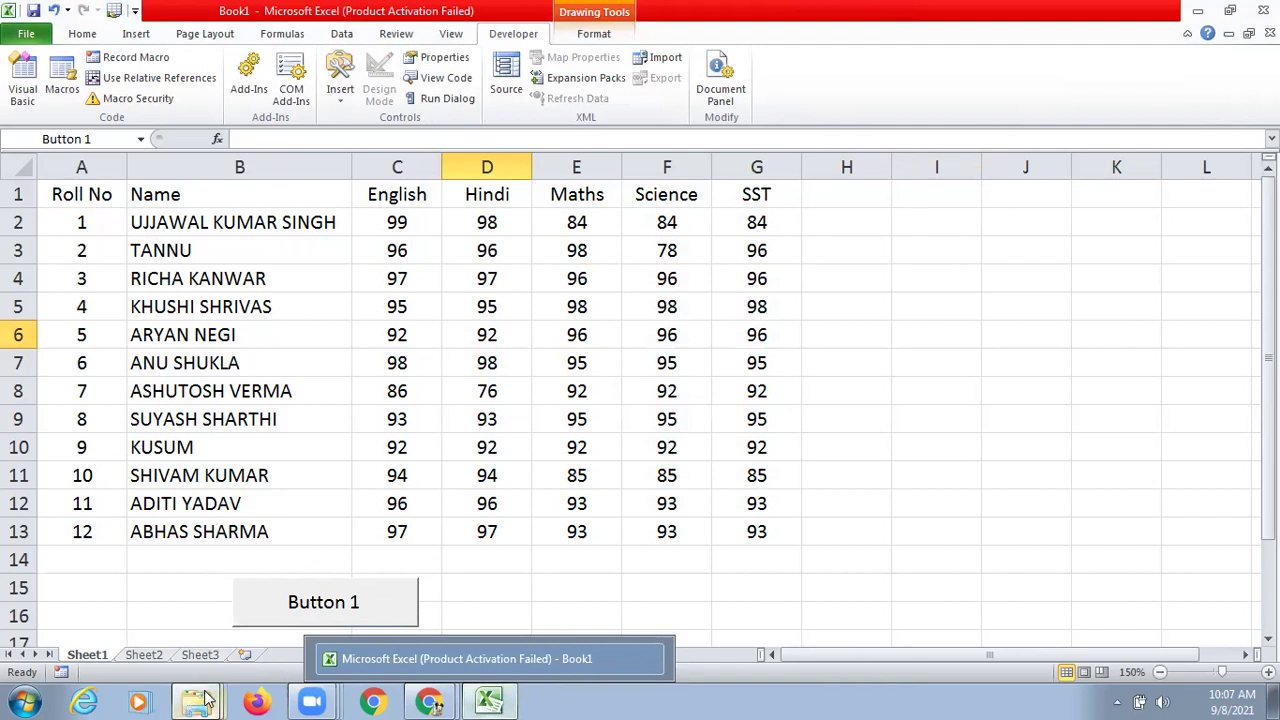
mouse_move(196, 700)
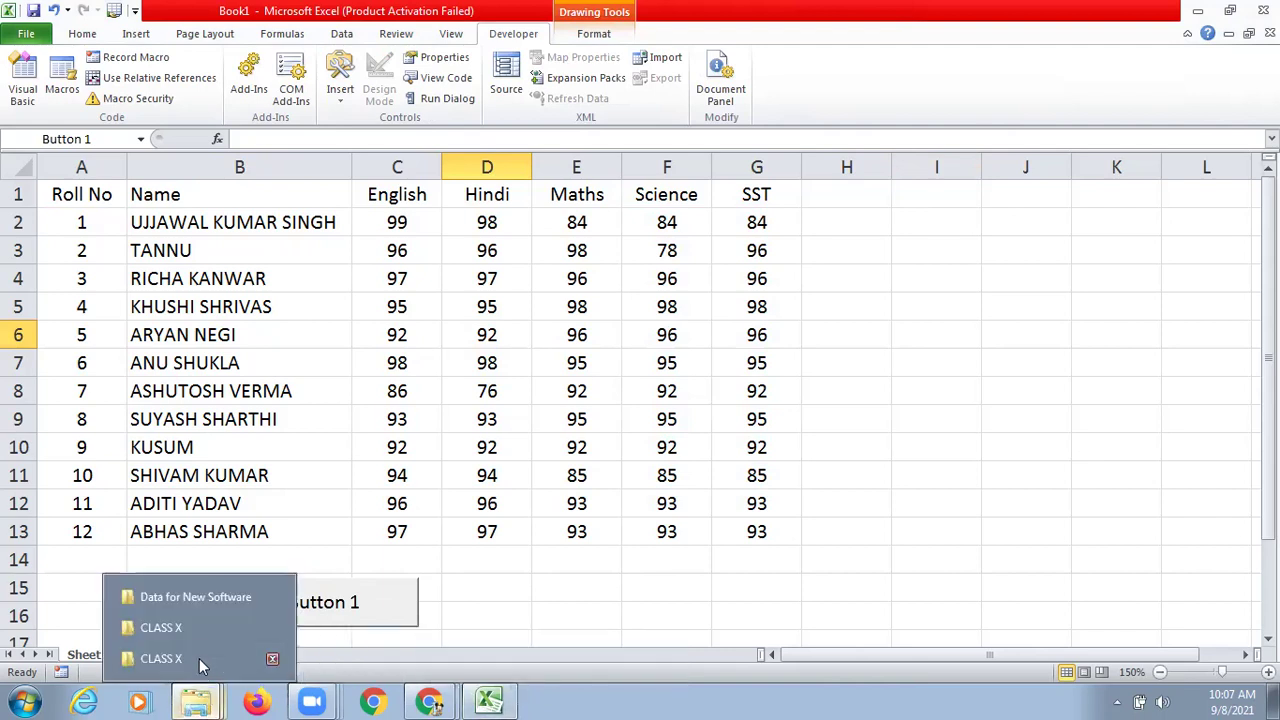
left_click(272, 628)
Save the workbook as macro test.xlsx in the CLASS X folder on New Volume (D:).
key("ctrl+s")
left_click(349, 461)
key("BackSpace")
key("BackSpace")
key("BackSpace")
key("BackSpace")
key("BackSpace")
type("macro test")
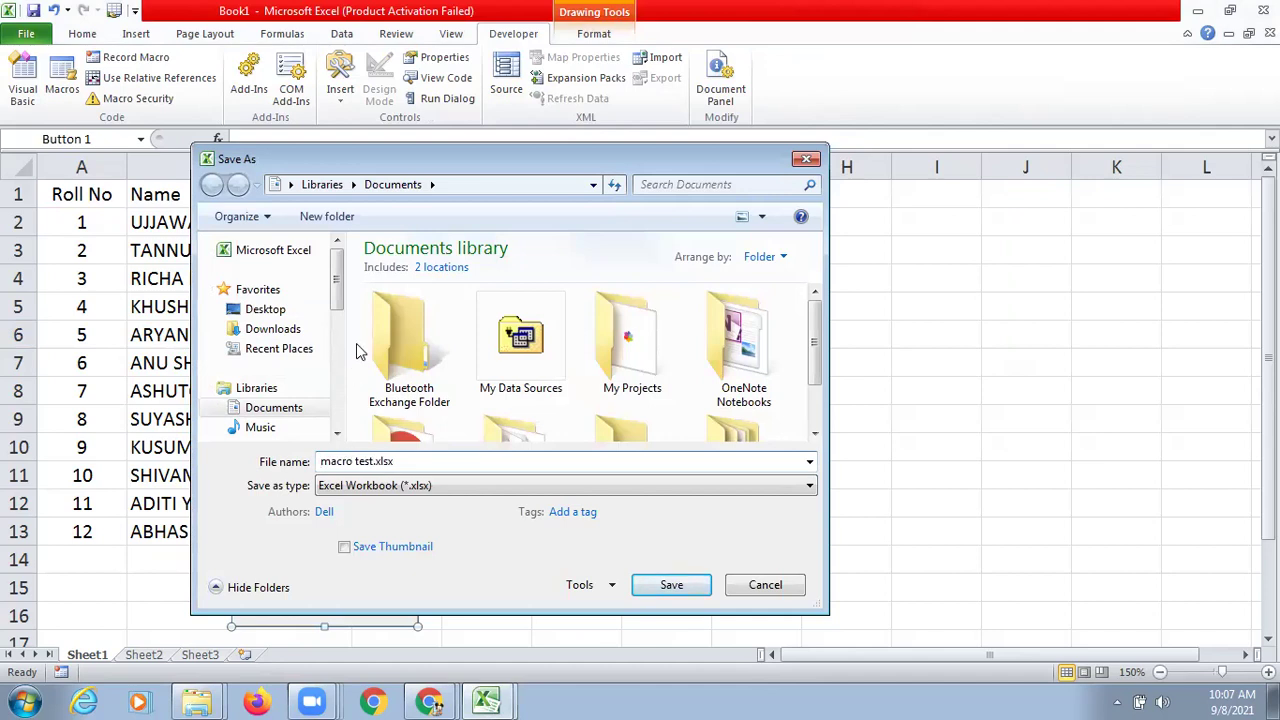
left_click_drag(340, 300, 340, 358)
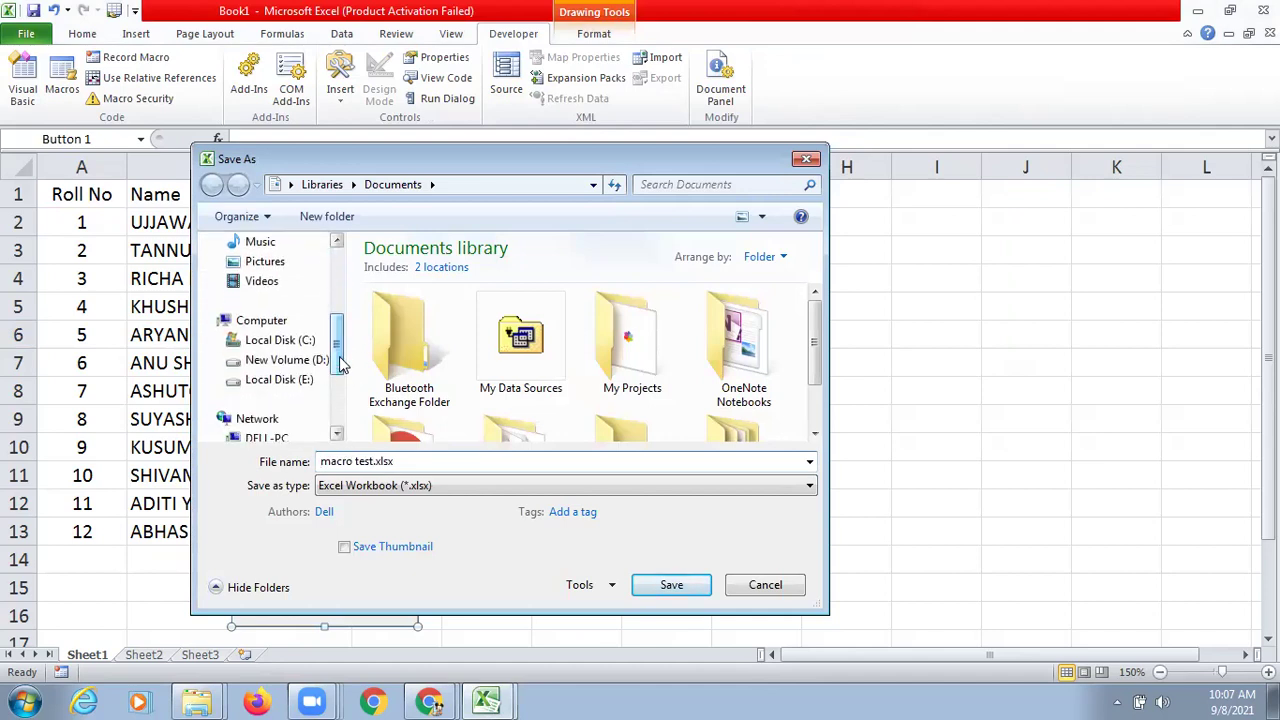
left_click(318, 379)
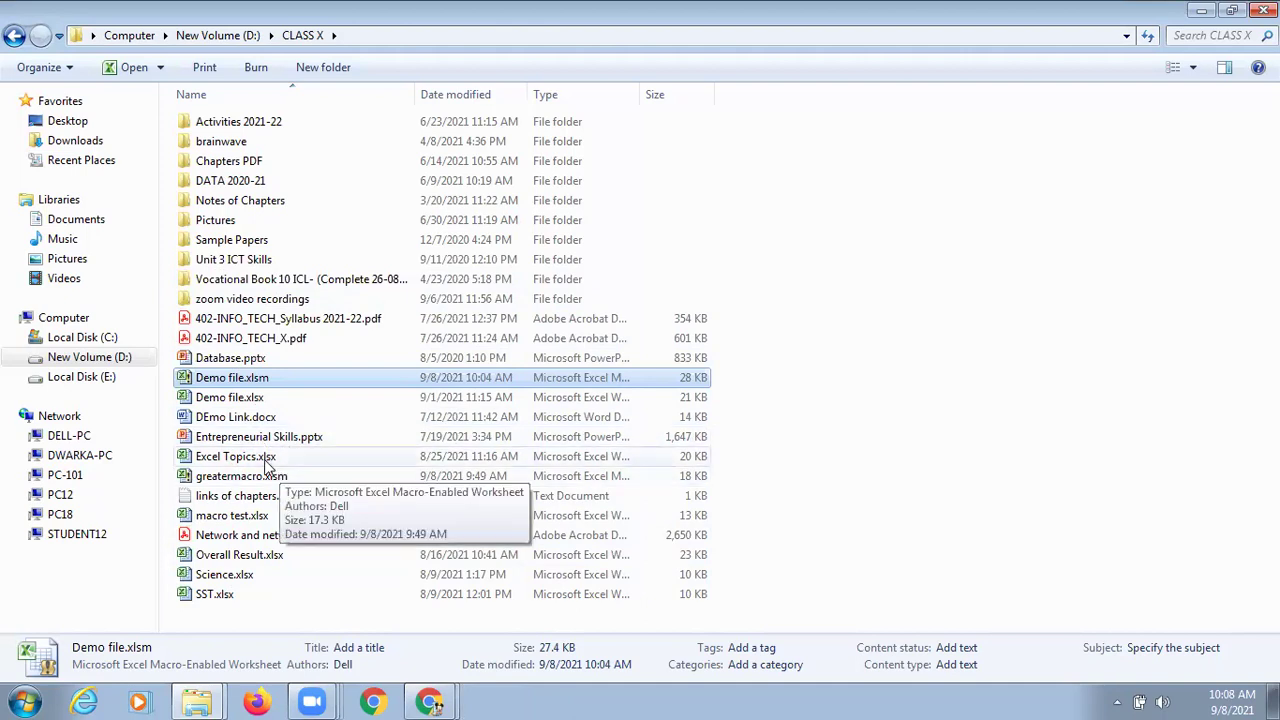
Reopen macro test.xlsx from the CLASS X folder, dismiss the activation wizard and maximize the workbook window.
double_click(247, 518)
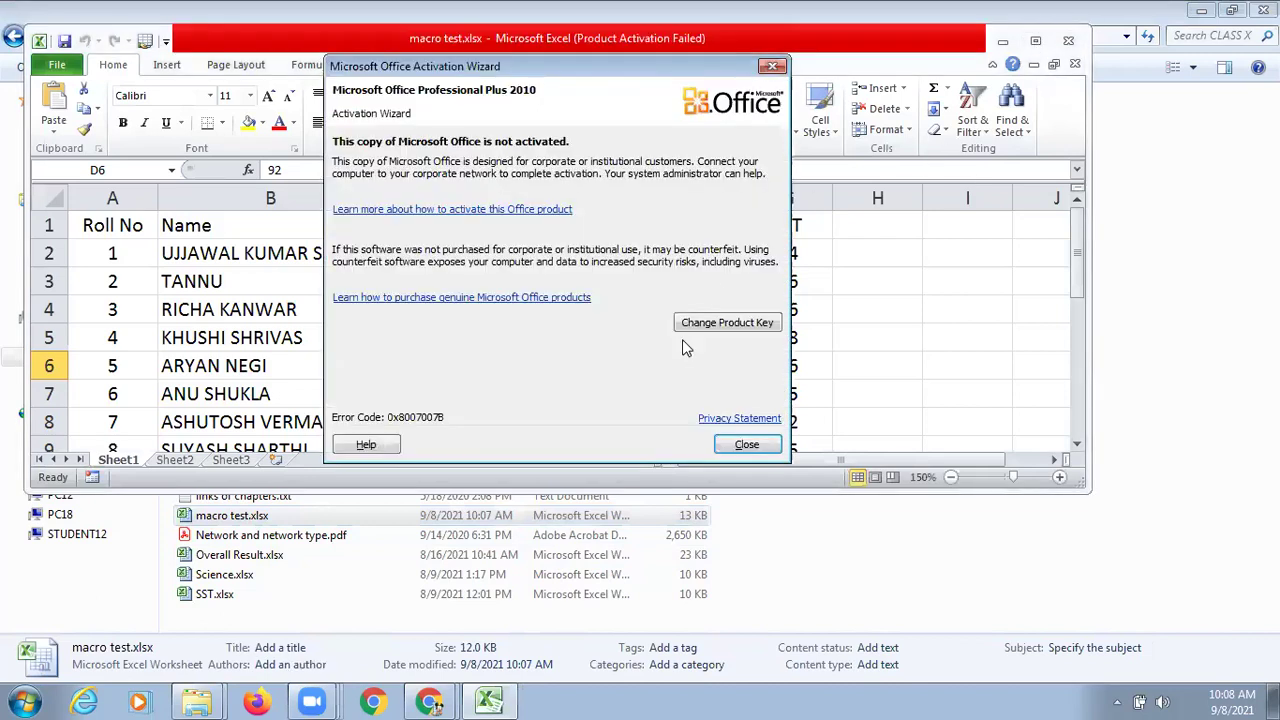
left_click(746, 444)
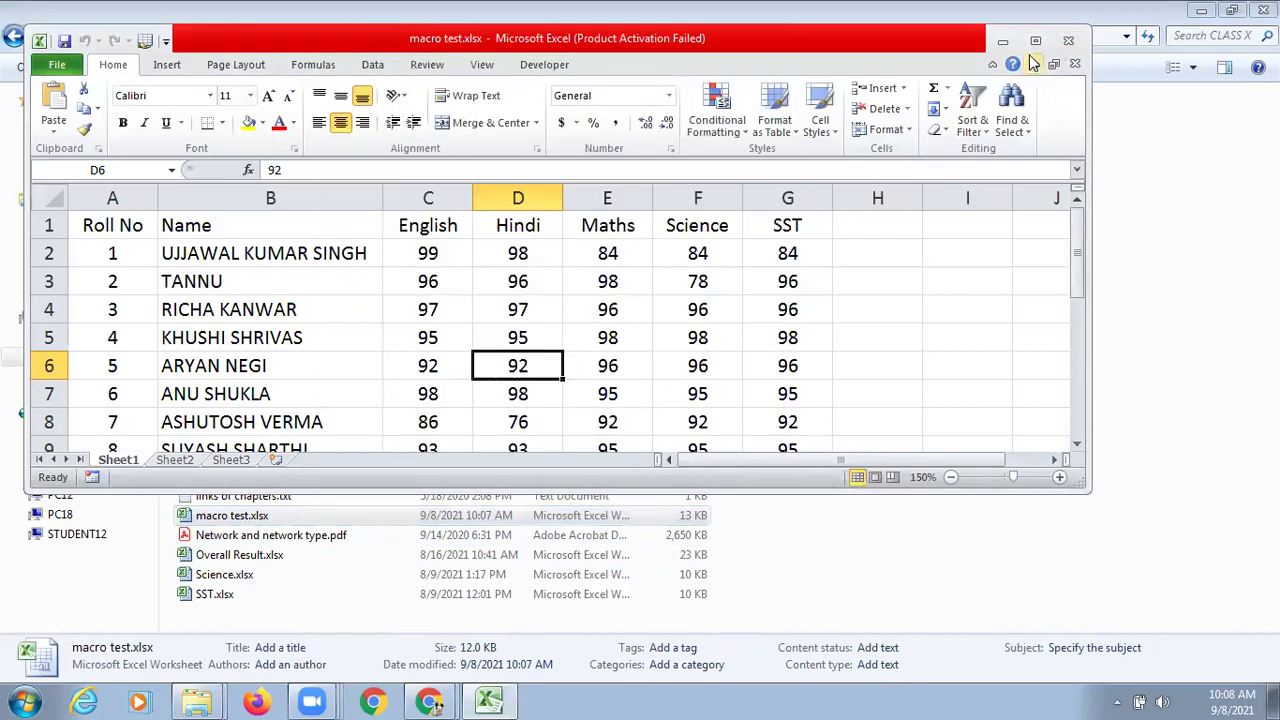
left_click(1035, 40)
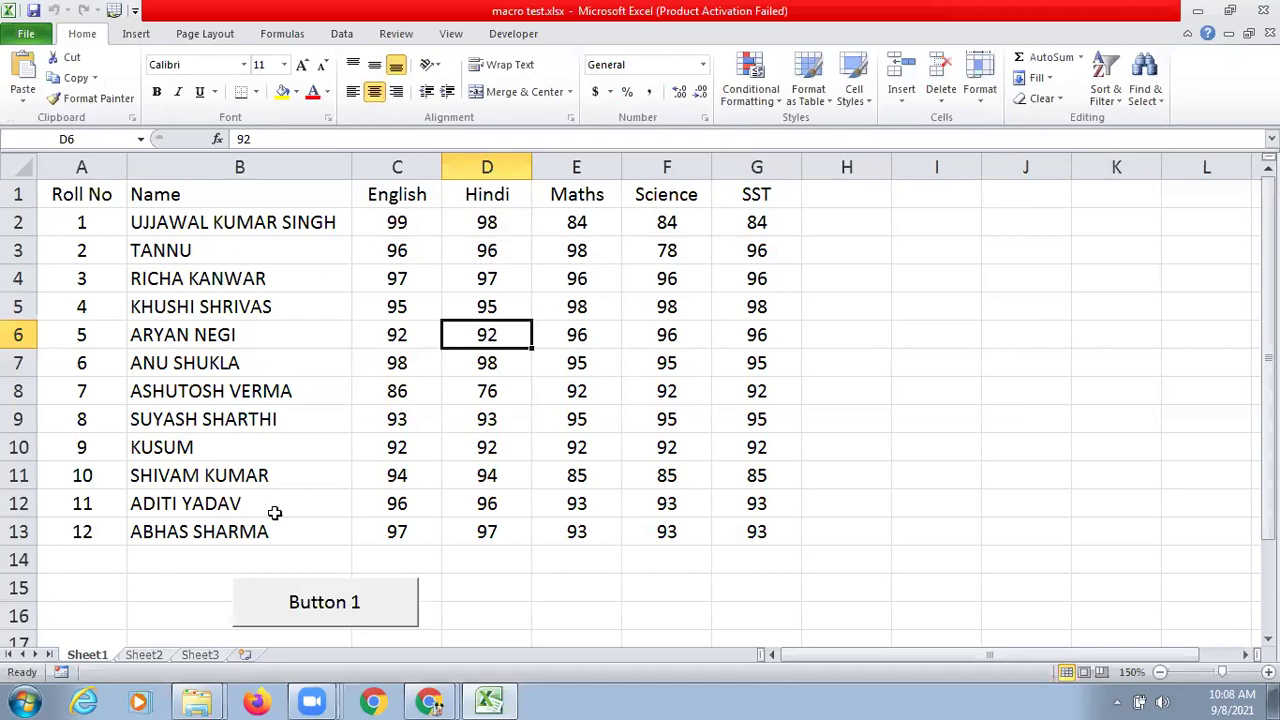
Assign the PERSONAL.XLSB!Calculation macro to Button 1 below the table.
right_click(316, 616)
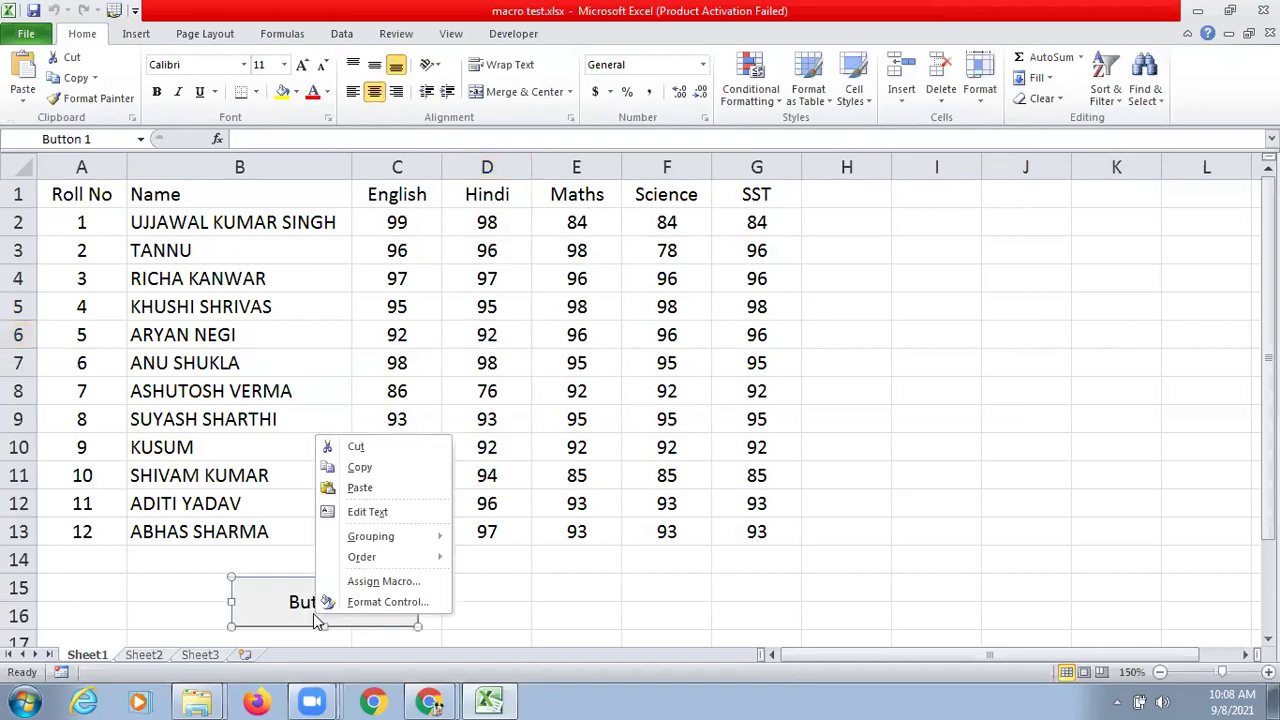
left_click(356, 582)
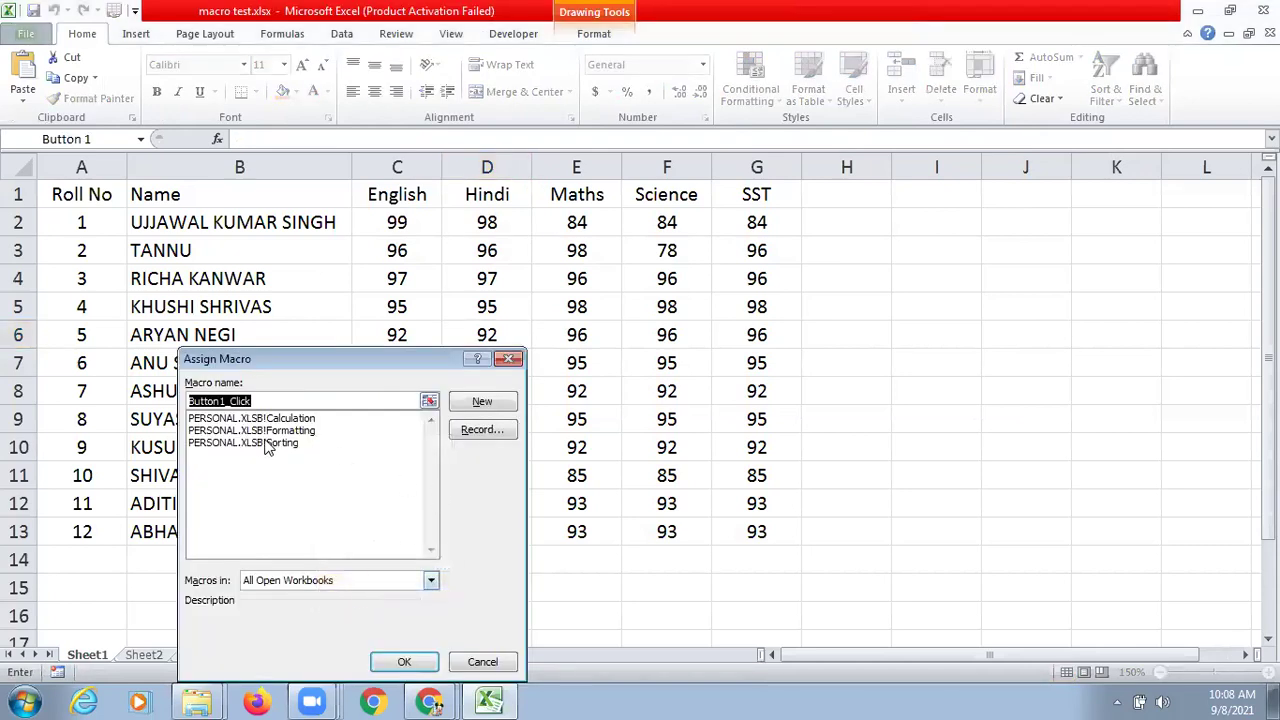
left_click_drag(313, 365, 483, 230)
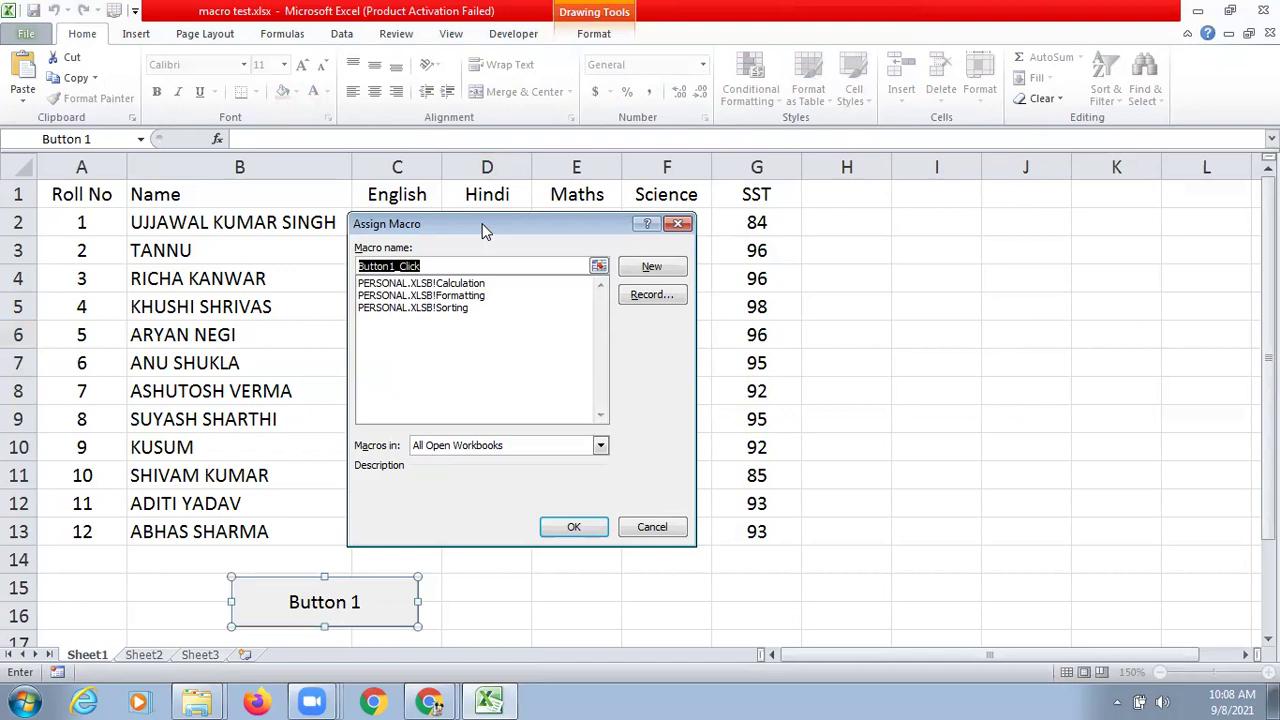
left_click(470, 284)
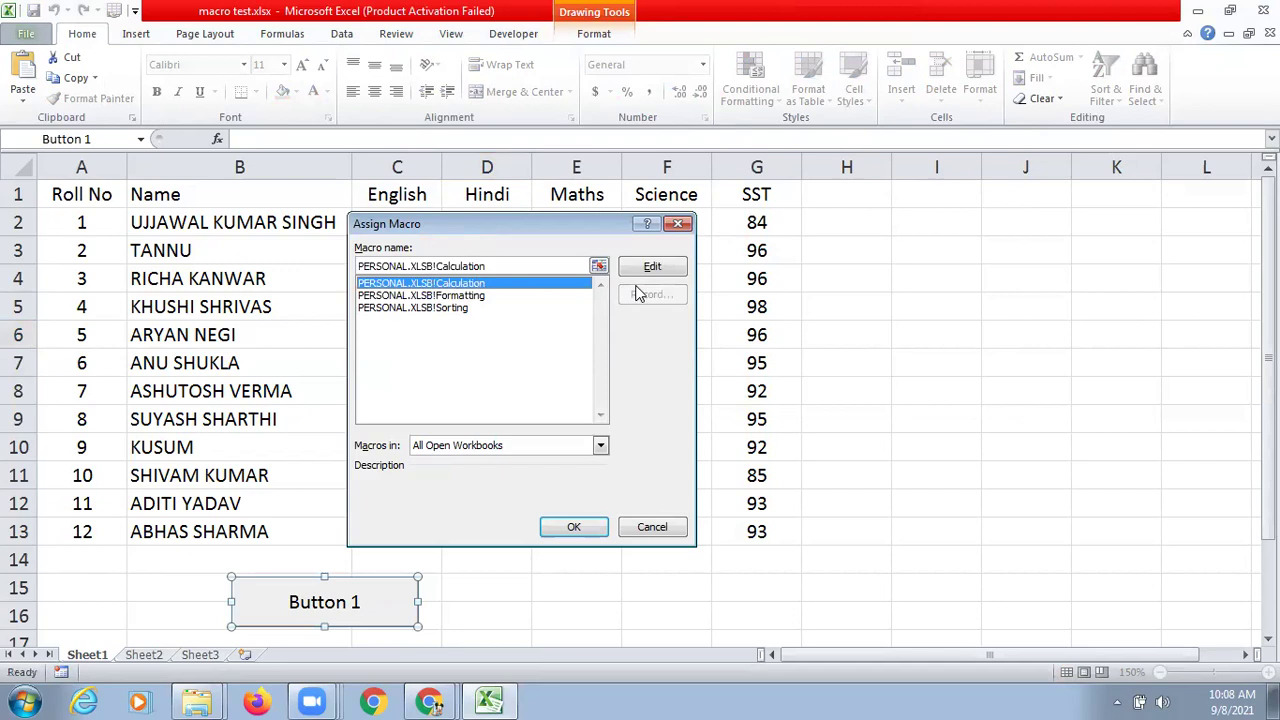
left_click(571, 528)
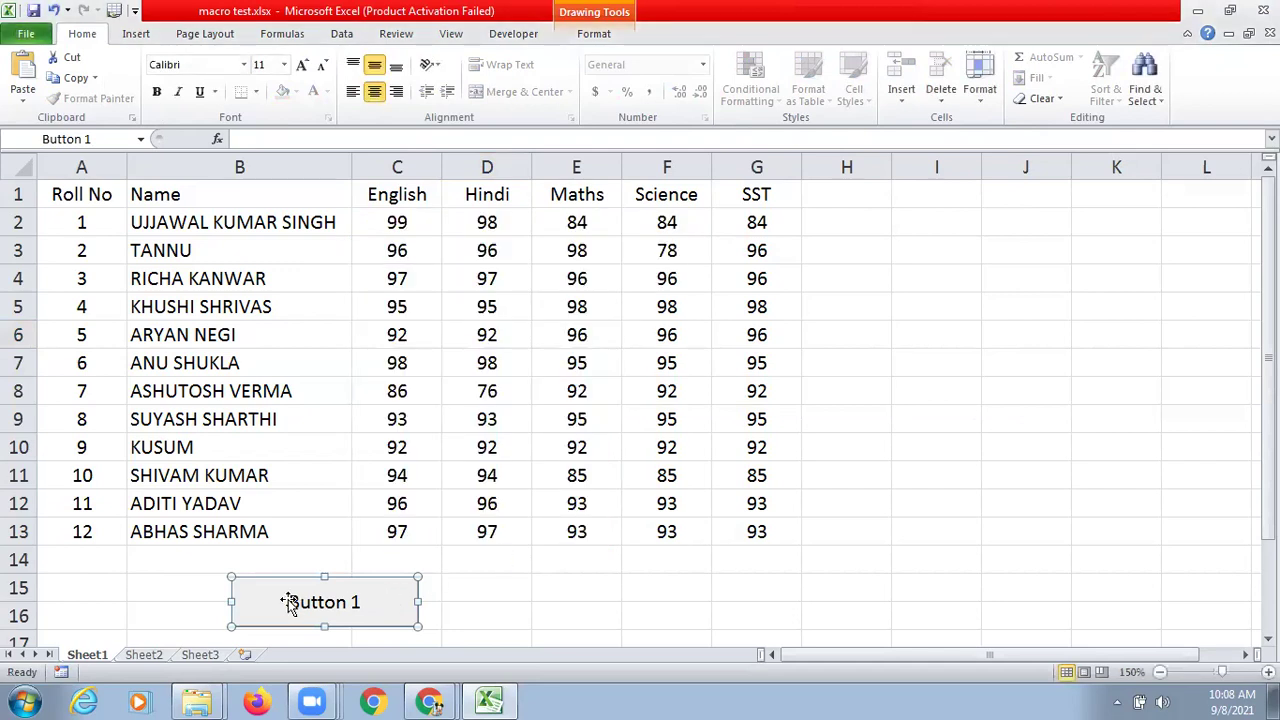
Change the caption of Button 1 to Calculation.
left_click(289, 601)
key("Delete")
key("Delete")
key("Delete")
key("Delete")
key("Delete")
key("Delete")
key("Delete")
key("Delete")
type("Cal")
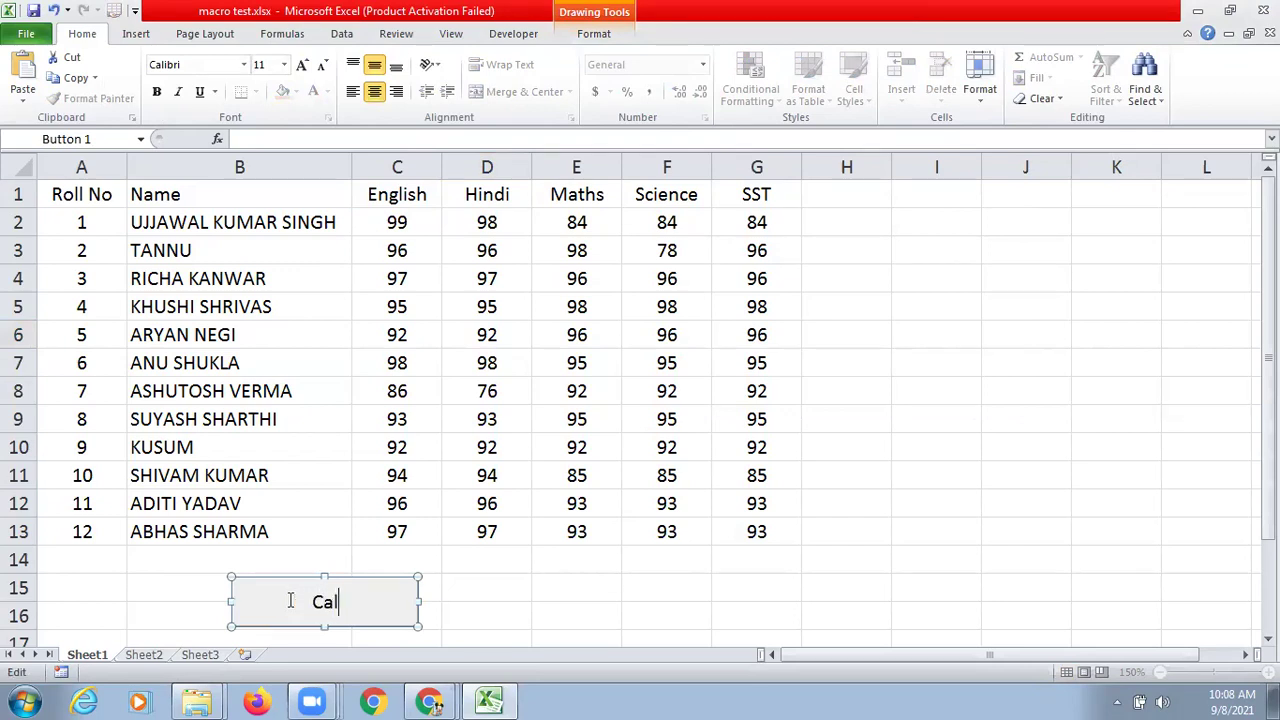
type("culation")
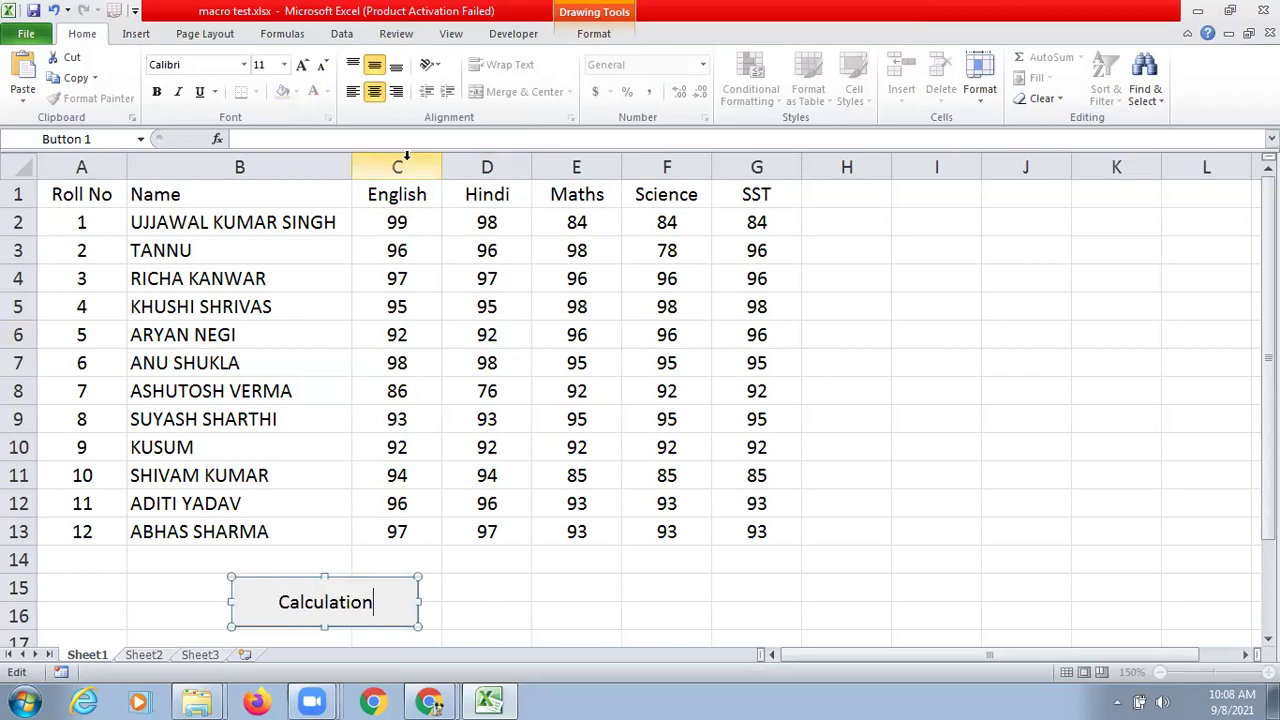
Draw a second form-control button beside the Calculation button and assign the PERSONAL.XLSB!Formatting macro to it.
left_click(522, 34)
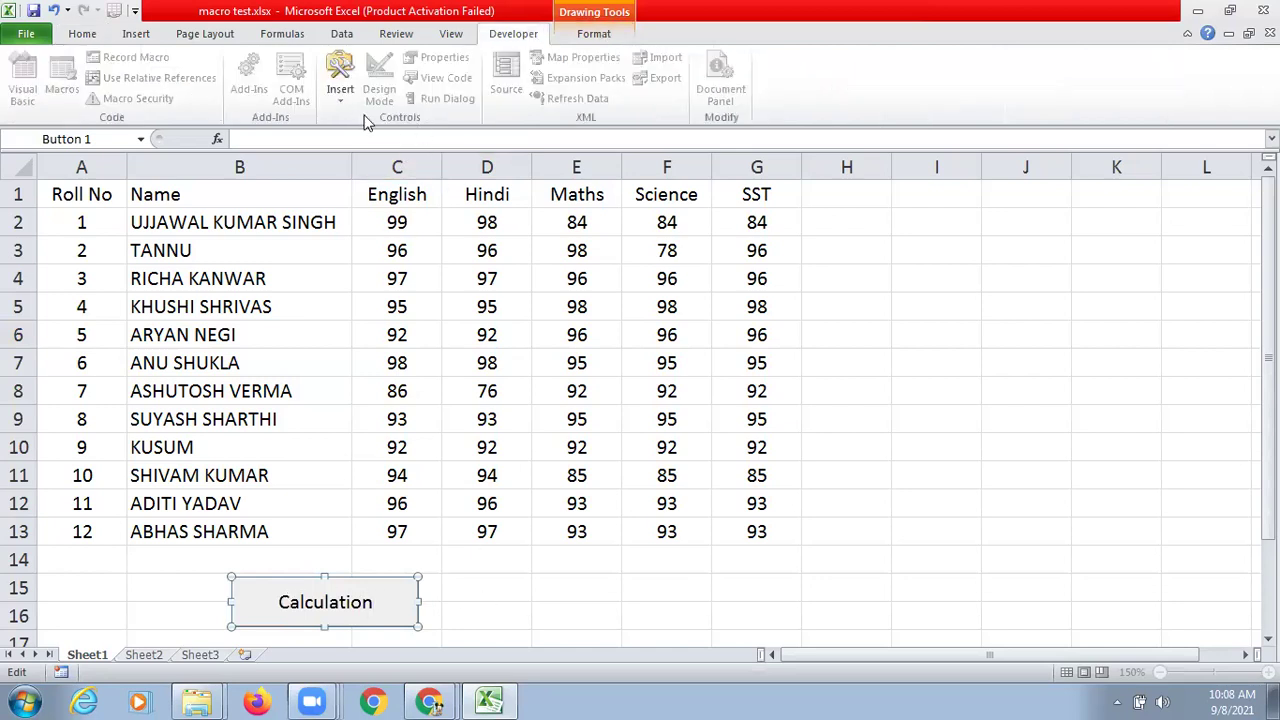
left_click(330, 101)
left_click(333, 137)
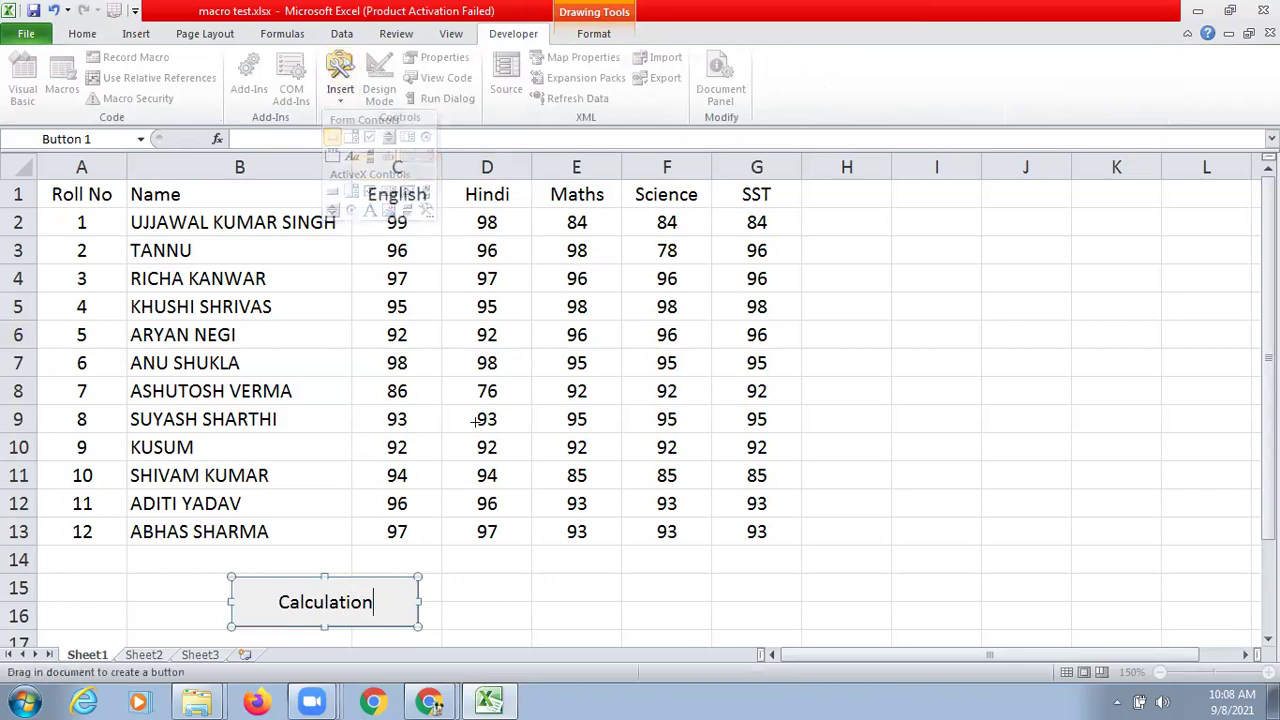
left_click_drag(473, 577, 668, 630)
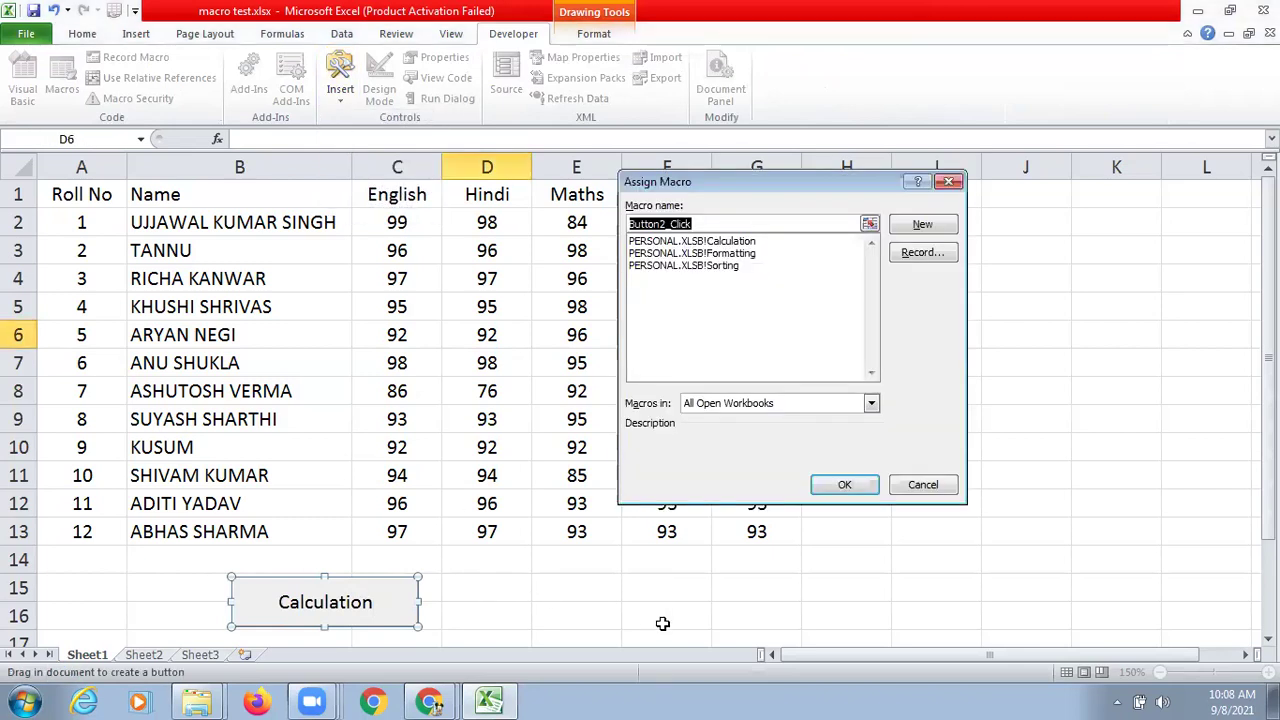
left_click(750, 254)
left_click(845, 485)
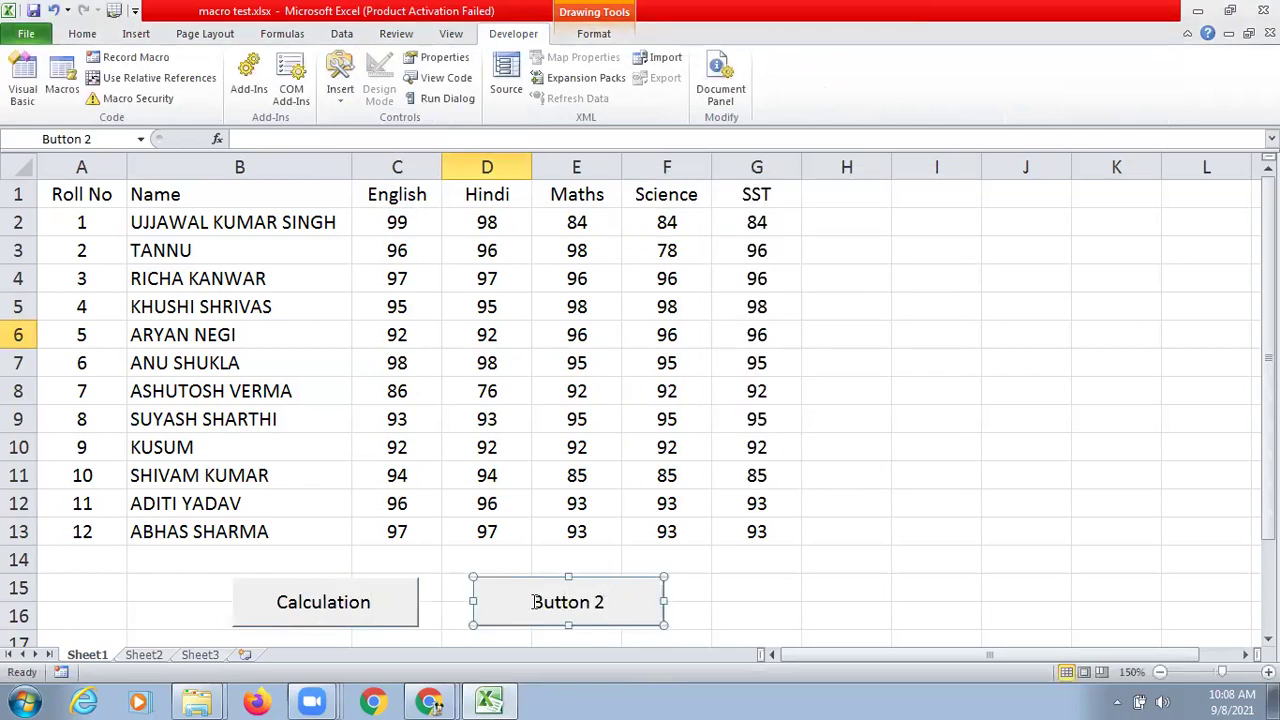
Change the second button's caption to Formatting and deselect it.
left_click(534, 601)
key("Delete")
key("Delete")
key("Delete")
key("Delete")
key("Delete")
key("Delete")
key("Delete")
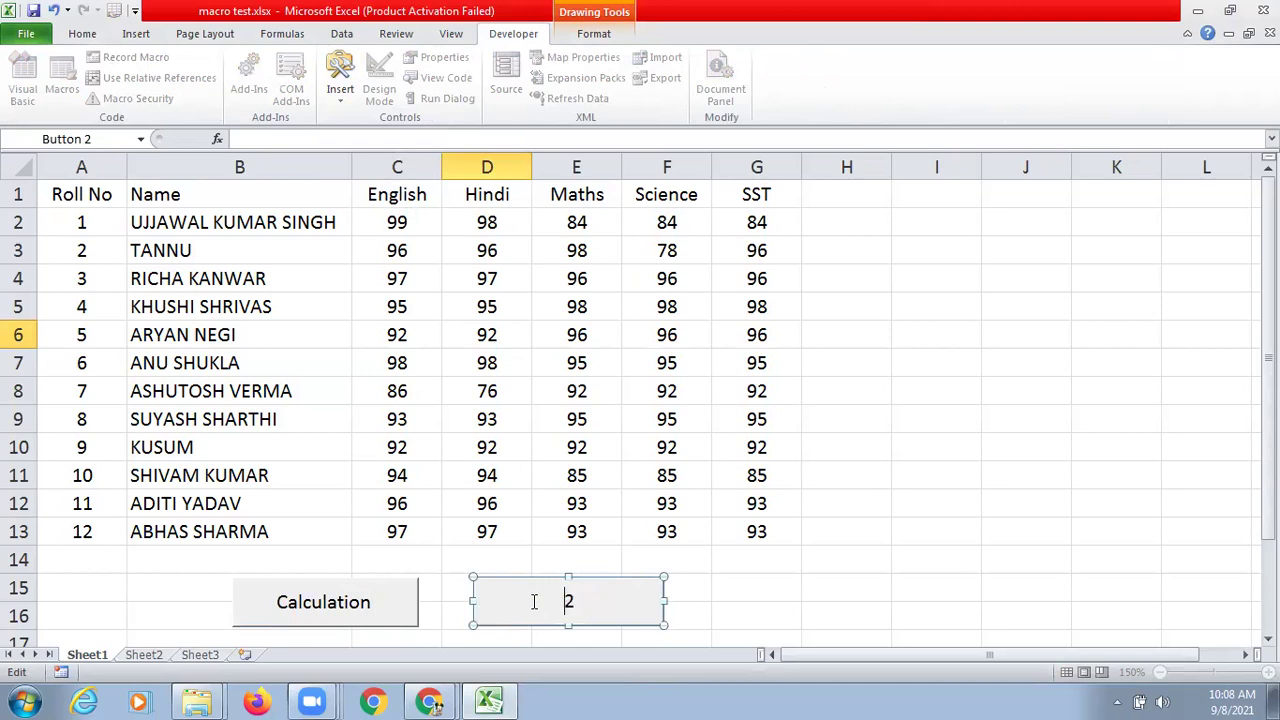
type("Formatting")
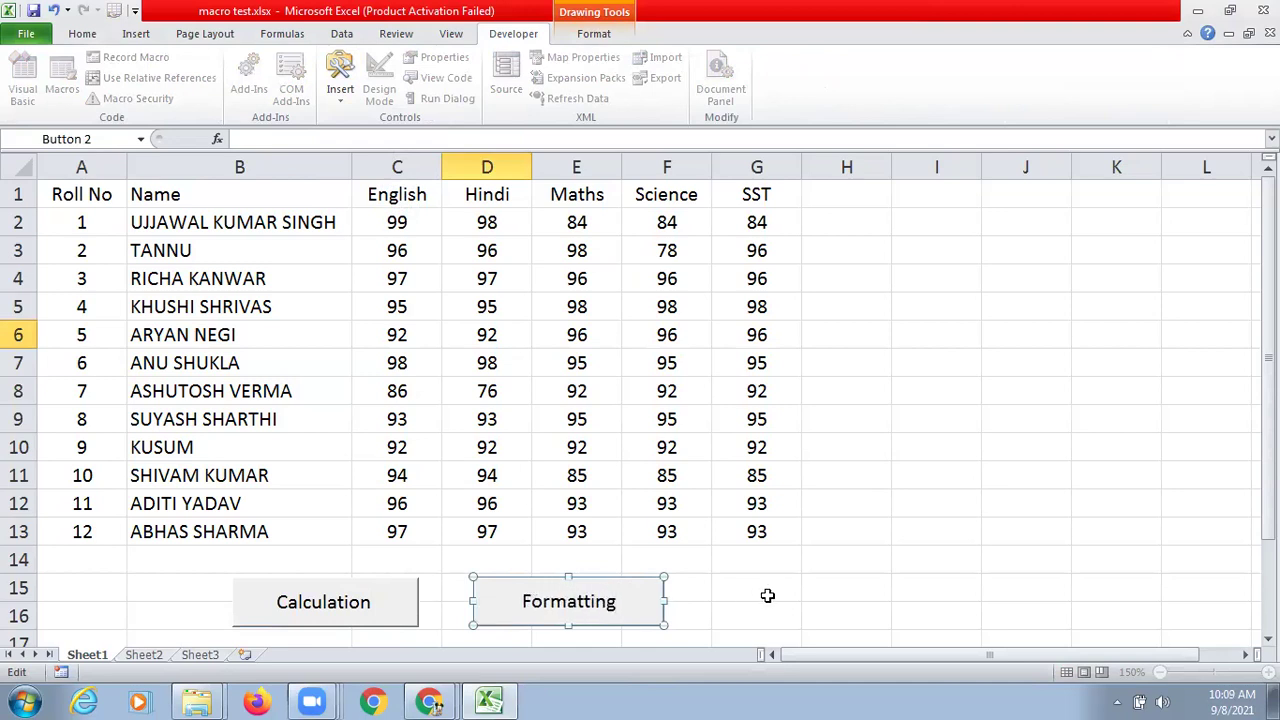
left_click(767, 597)
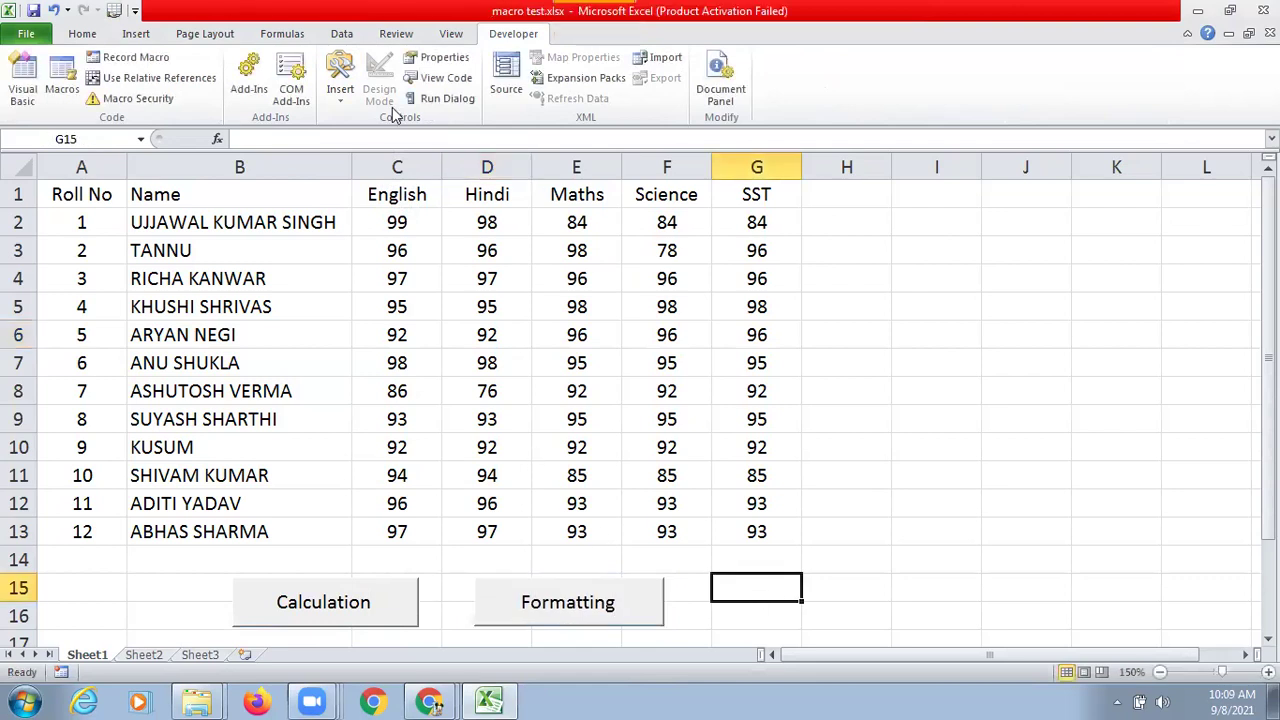
Draw a third form-control button beside the Formatting button and assign the PERSONAL.XLSB!Sorting macro to it.
left_click(333, 95)
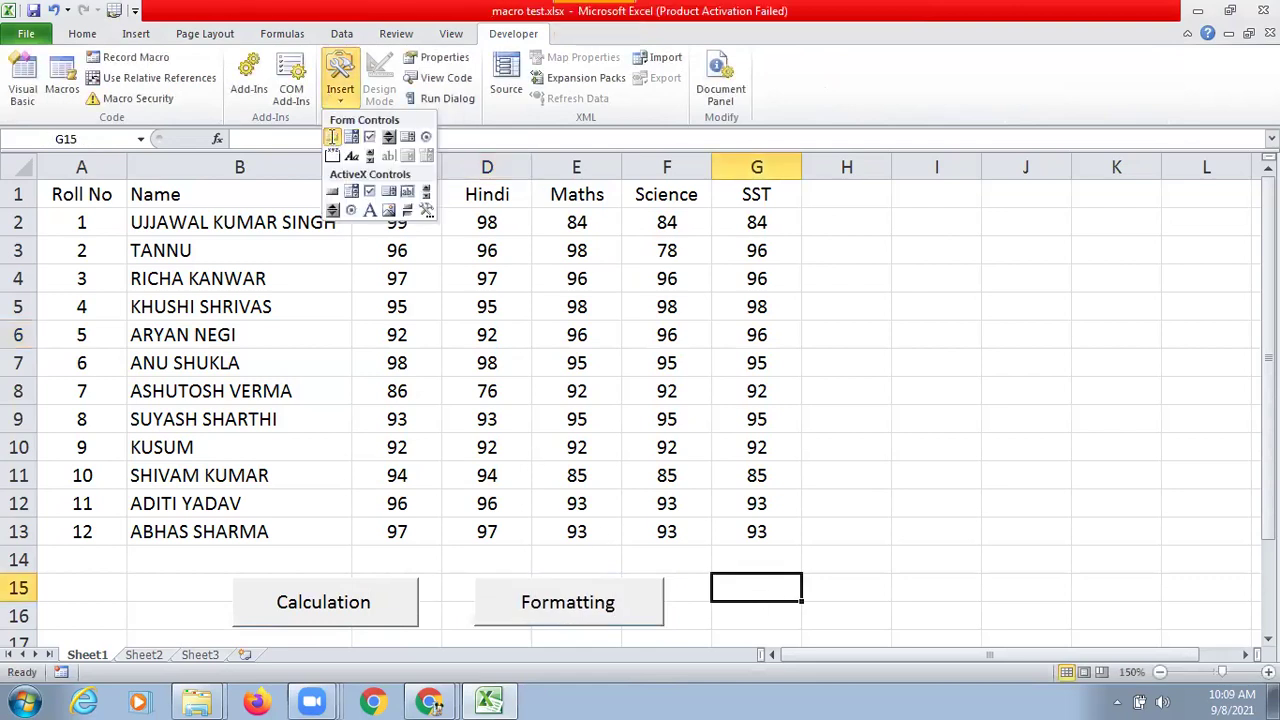
left_click(333, 142)
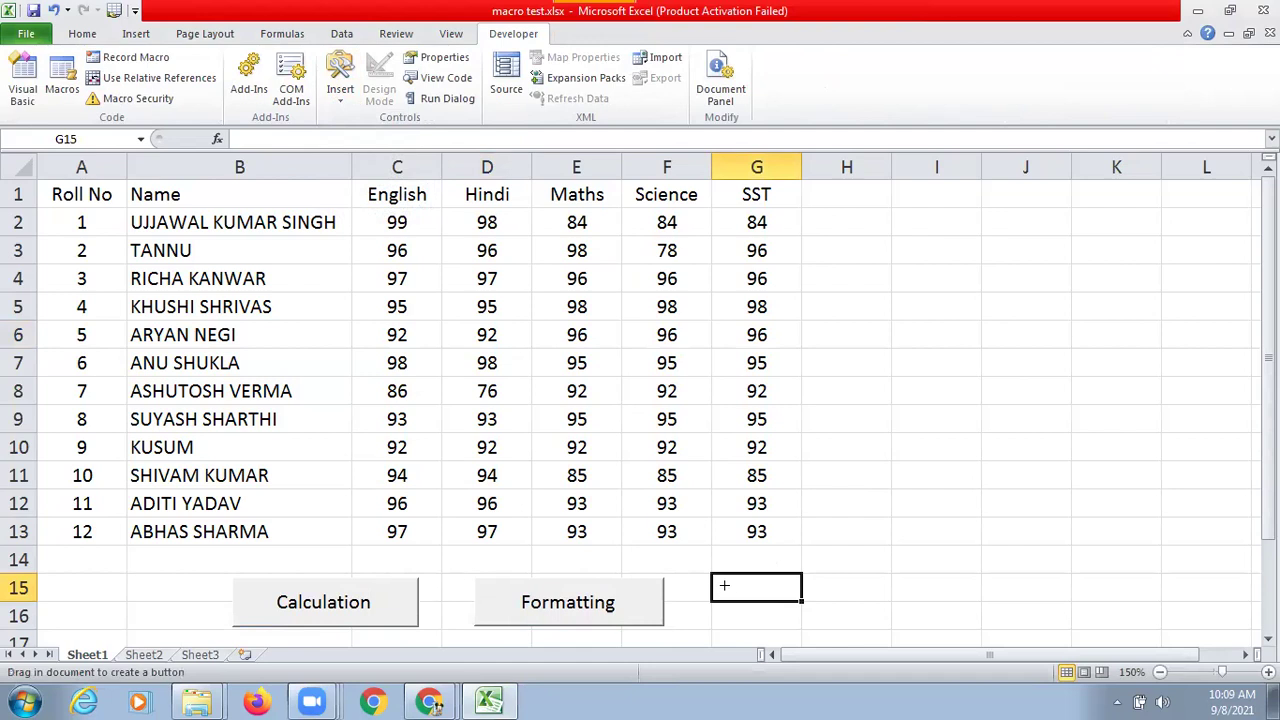
left_click_drag(724, 586, 916, 628)
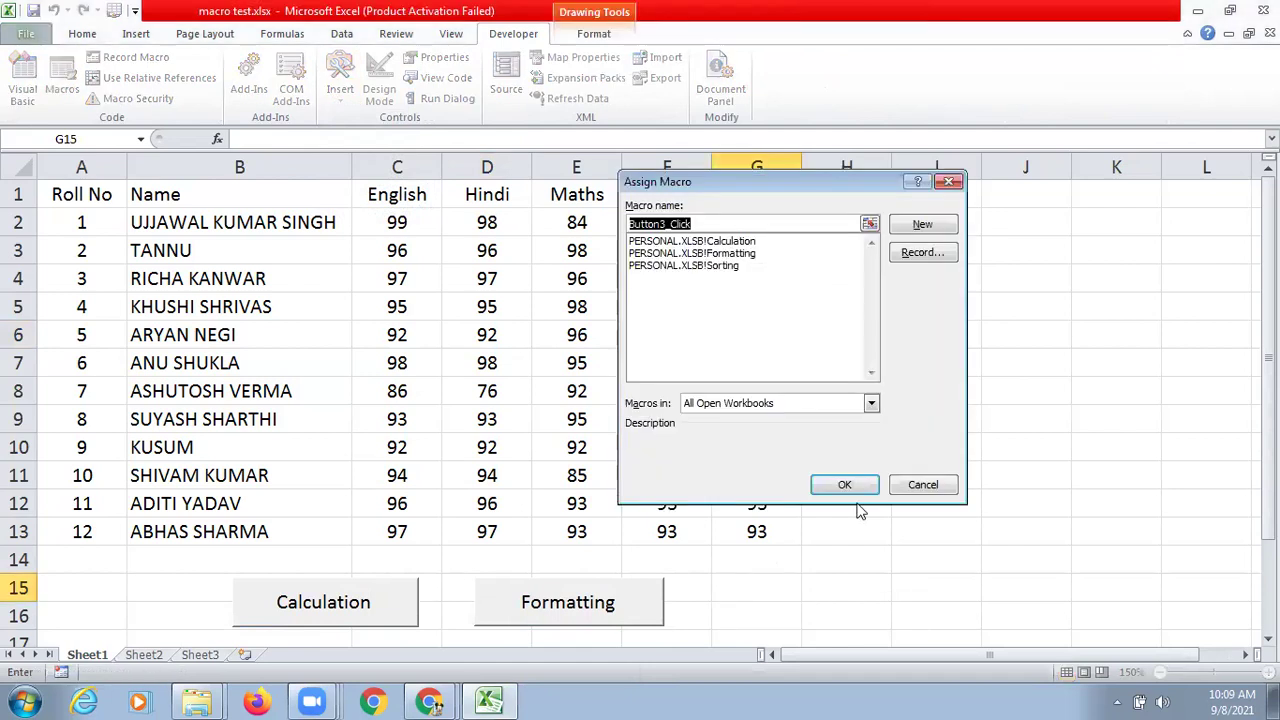
left_click(715, 266)
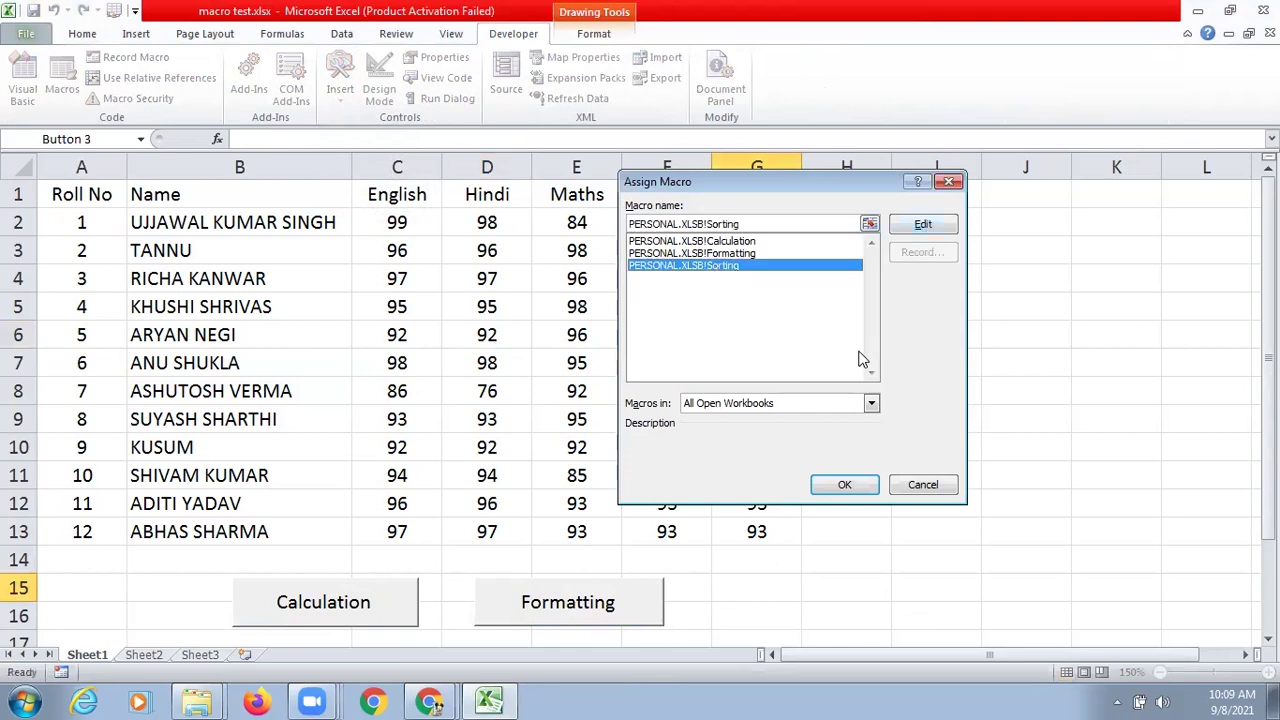
left_click(845, 486)
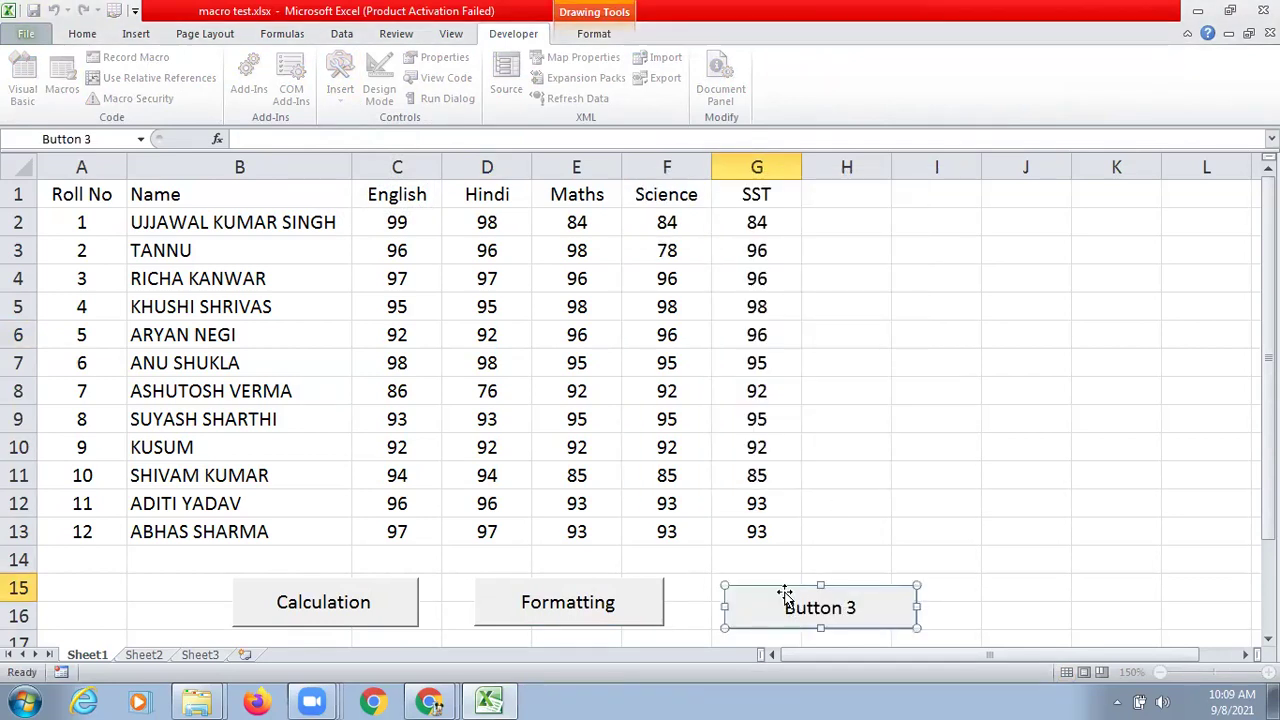
Extend the third button slightly upward, replace its caption with Sorting and deselect it.
left_click_drag(820, 585, 821, 575)
left_click(789, 601)
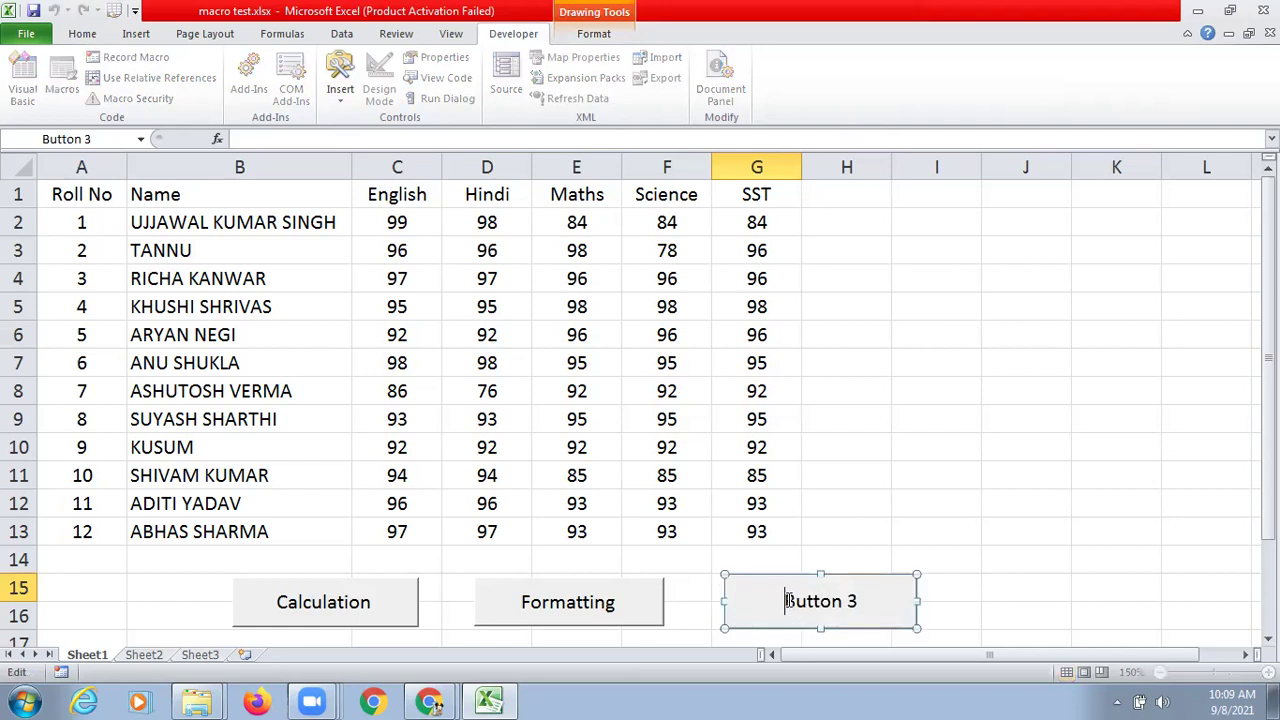
key("Delete")
key("Delete")
key("Delete")
key("Delete")
key("Delete")
key("Delete")
key("Delete")
key("Delete")
type("Sorting")
left_click(938, 500)
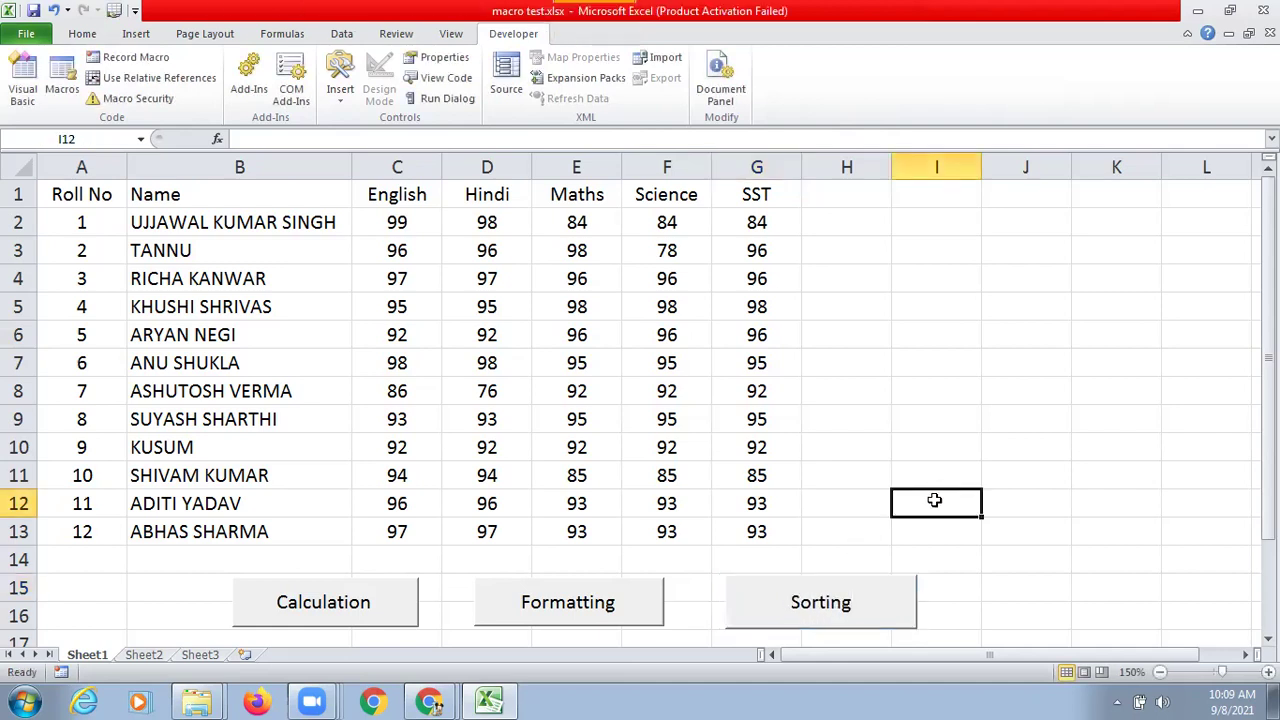
Run the Calculation and Formatting macros on the marks table using their assigned buttons.
left_click(360, 610)
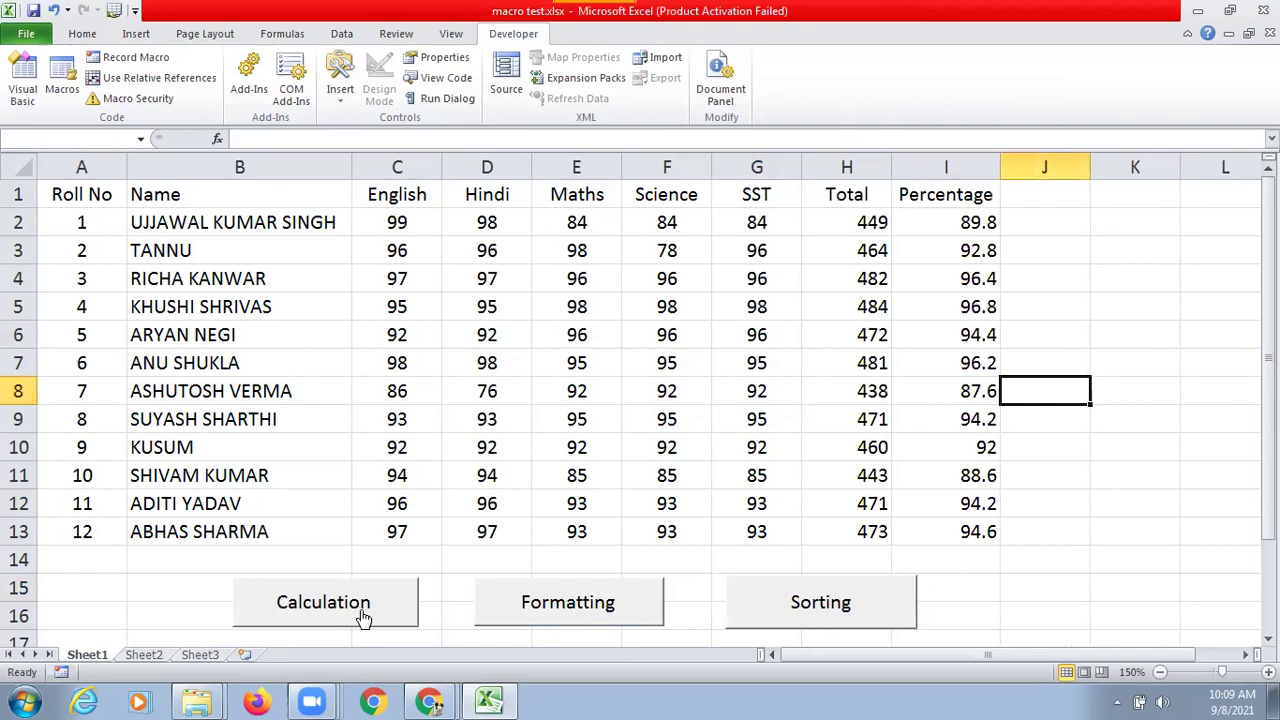
left_click(570, 603)
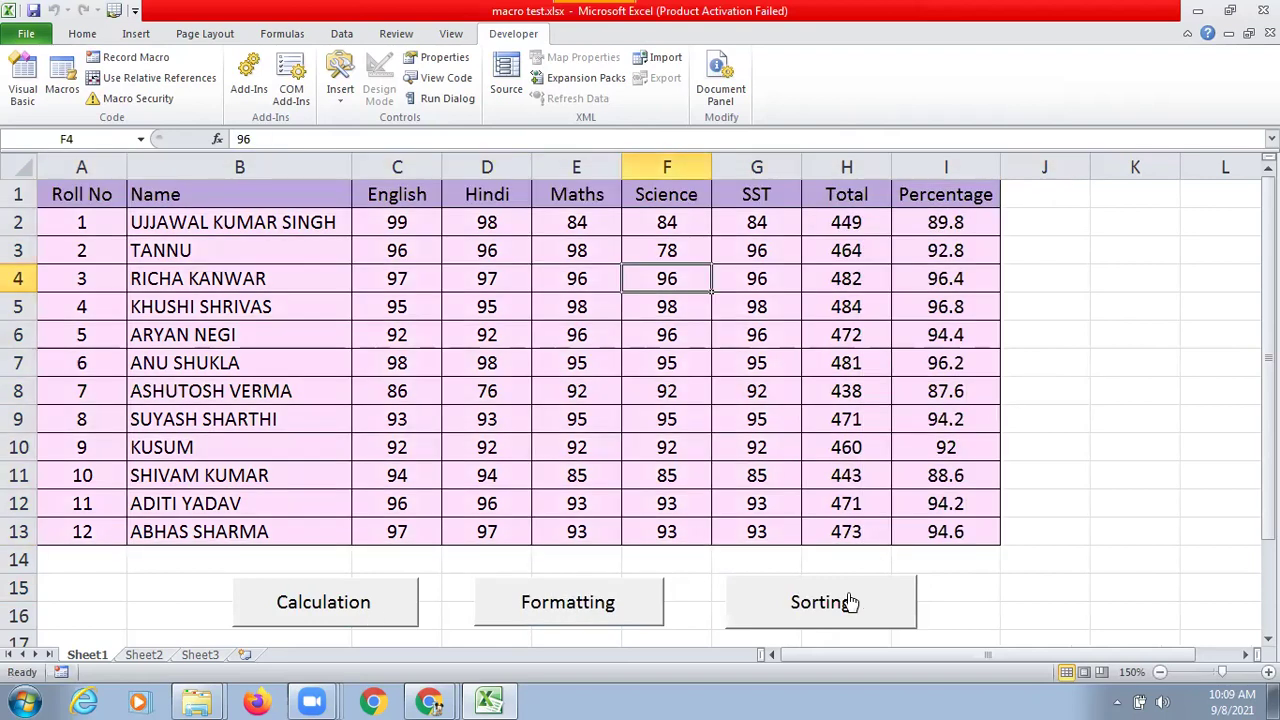
Try to sort the table with the Sorting button, open the macro in the debugger and stop debugging.
left_click(843, 598)
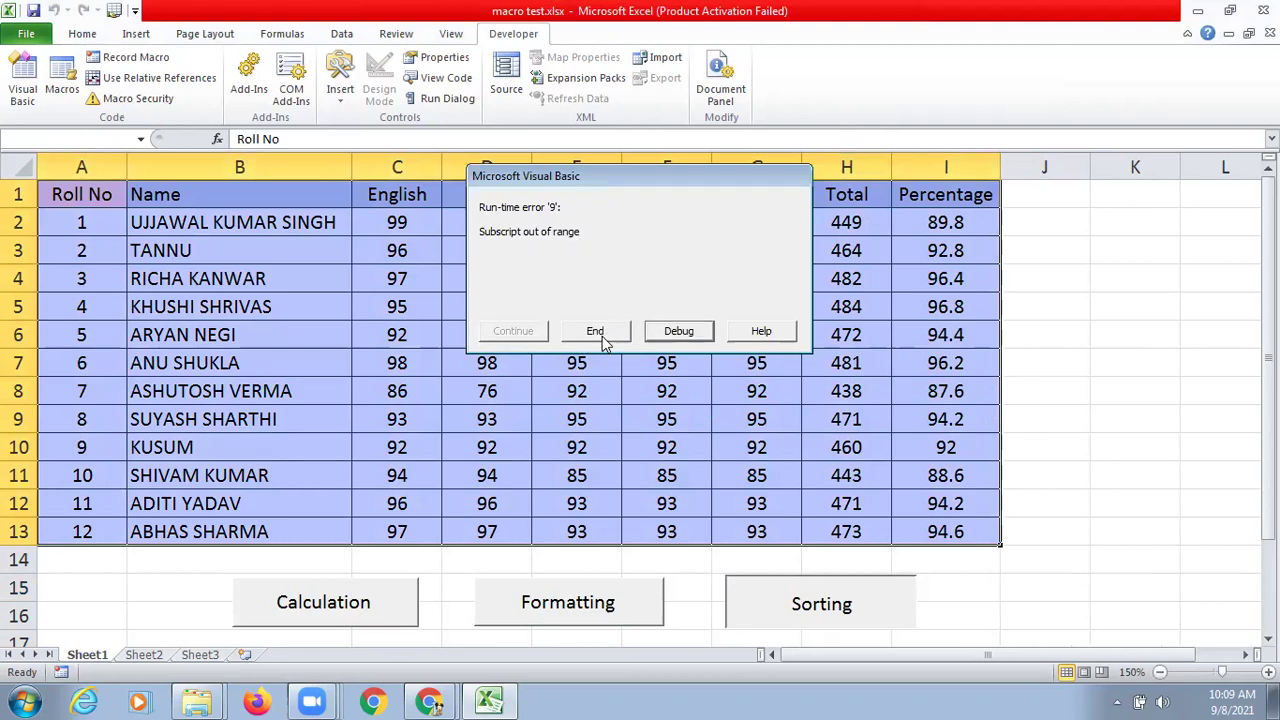
left_click(679, 331)
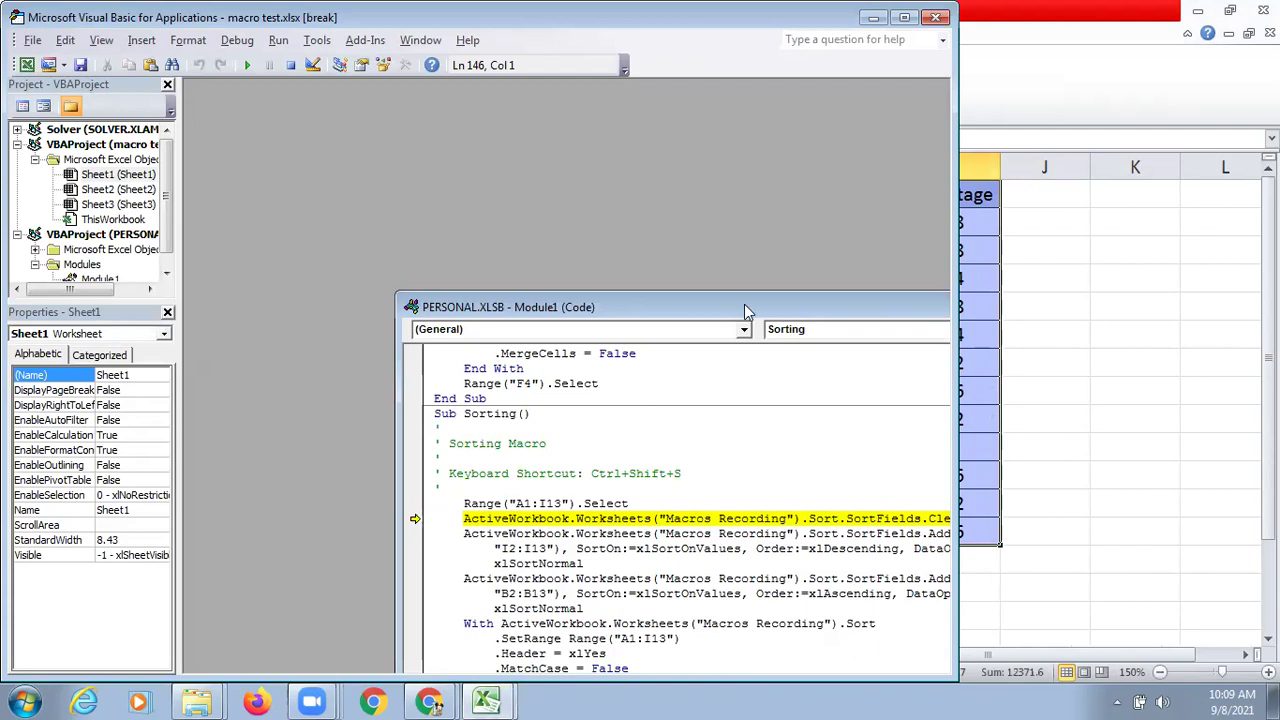
left_click_drag(750, 303, 478, 146)
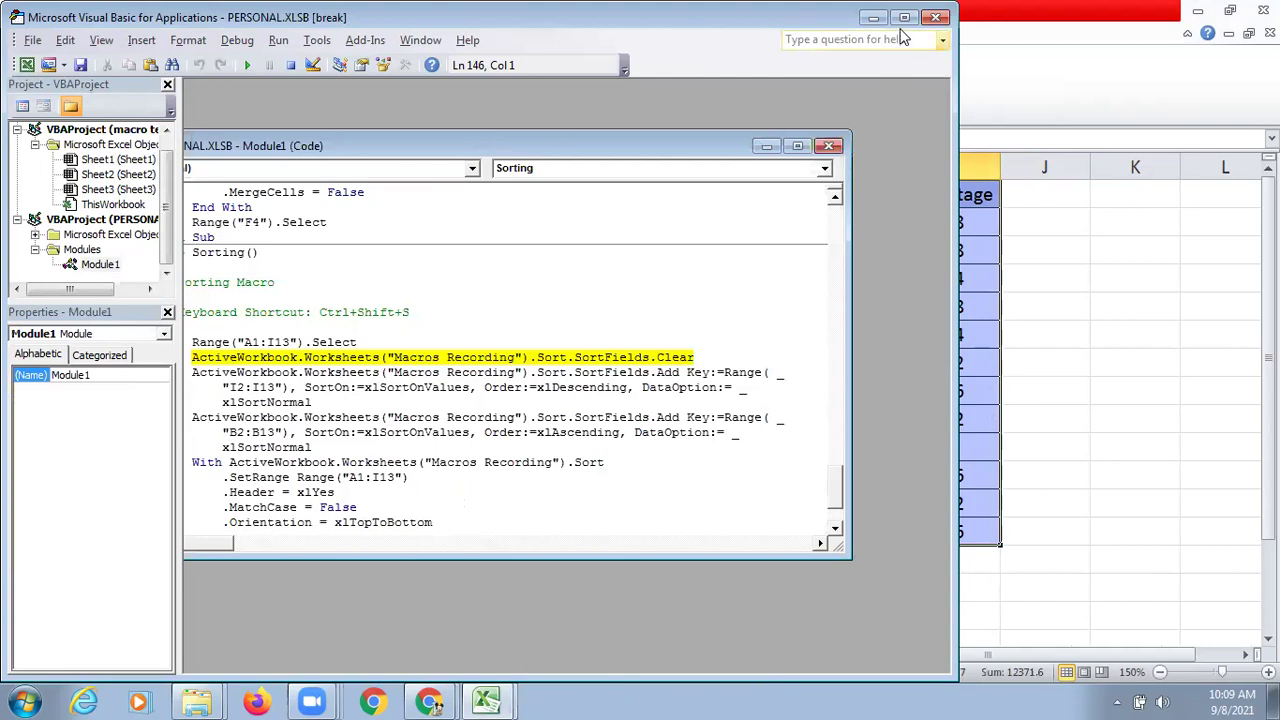
left_click(935, 17)
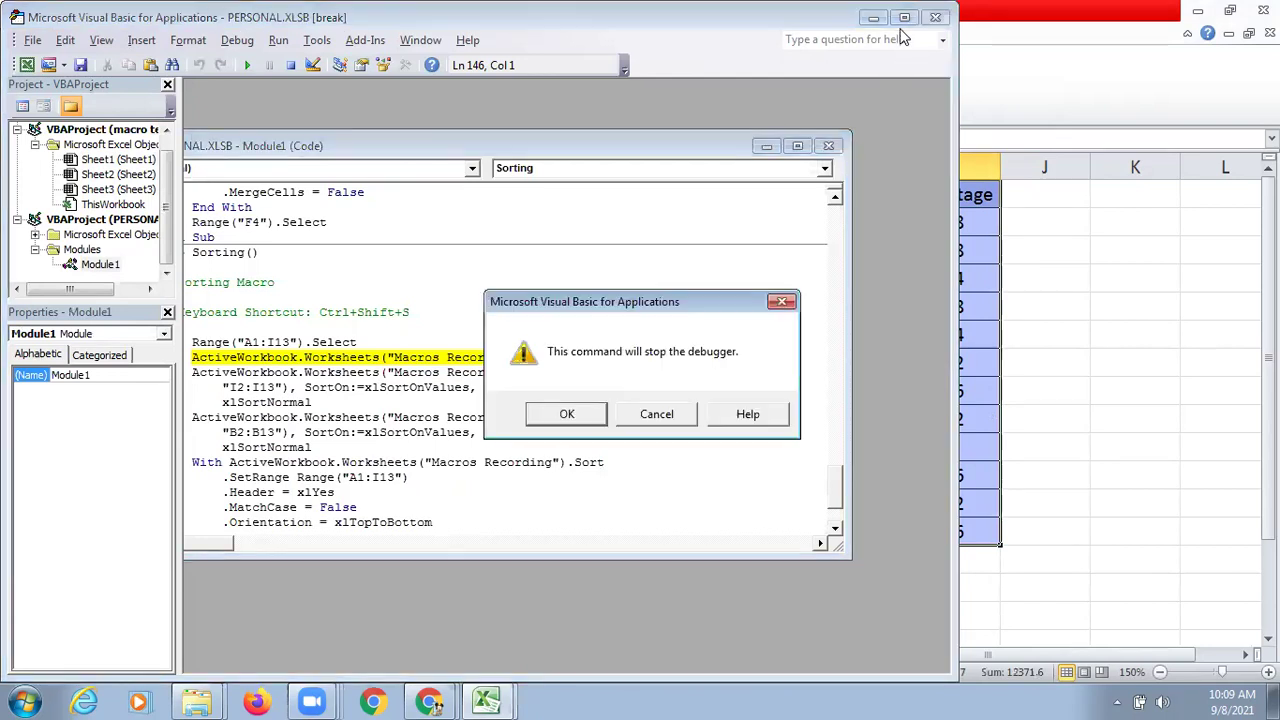
left_click(583, 418)
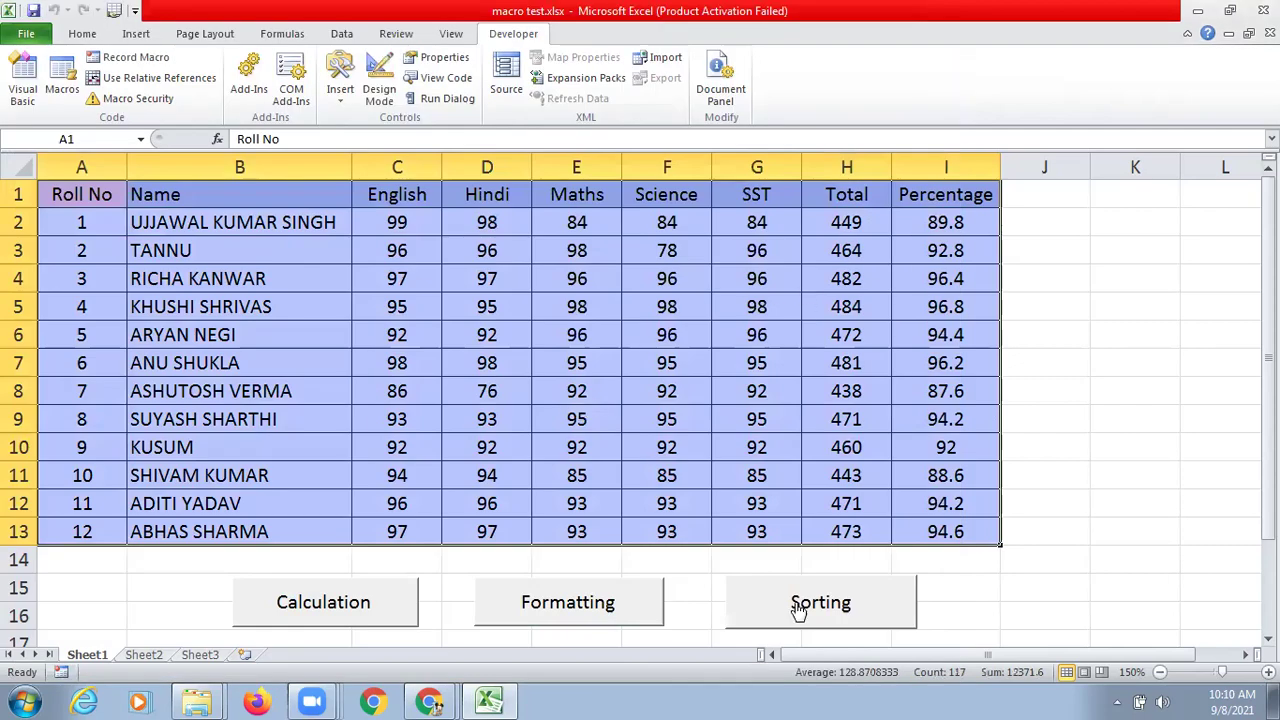
left_click(1080, 486)
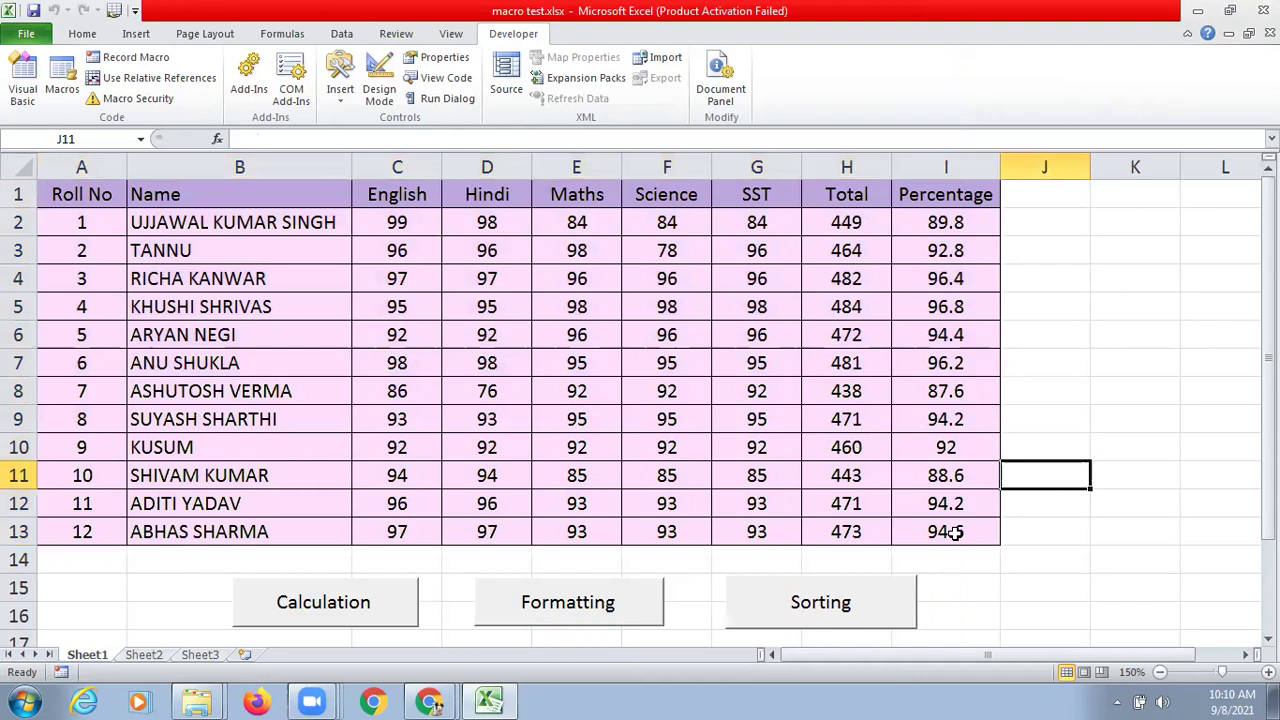
Rerun the Sorting macro from its button, examine the worksheet references in its code and close the Visual Basic editor.
left_click(870, 604)
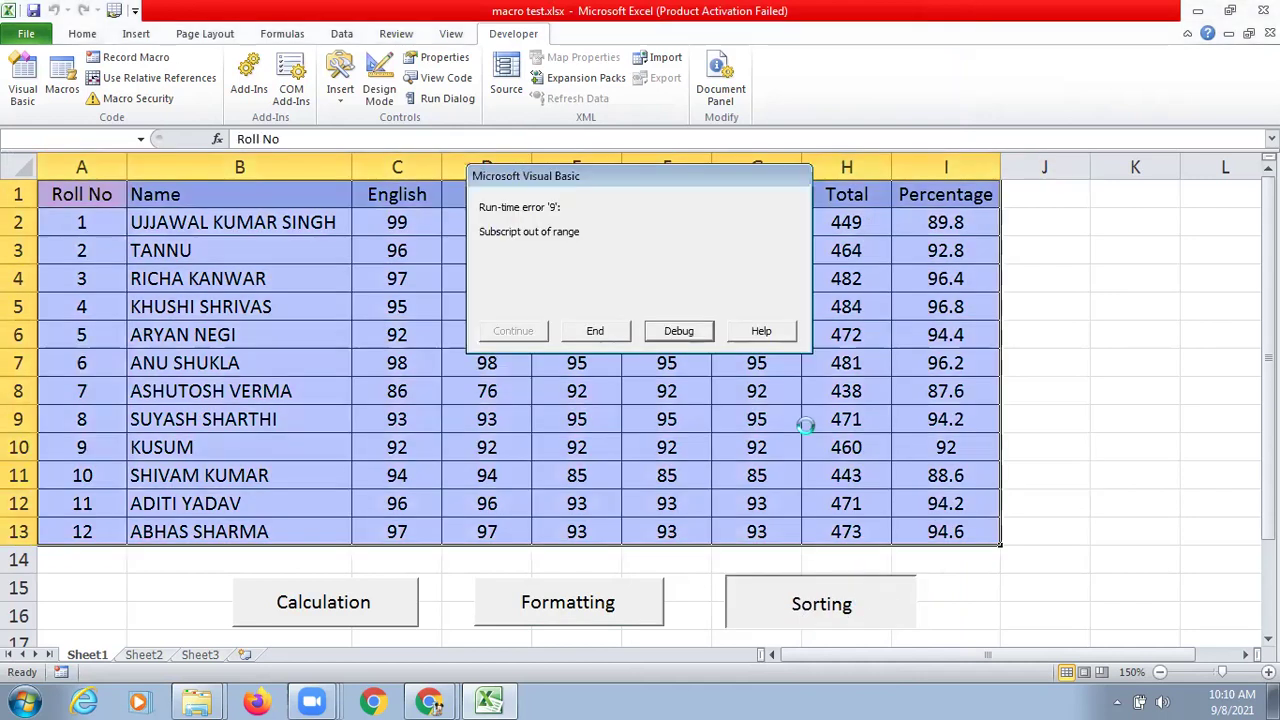
left_click(675, 334)
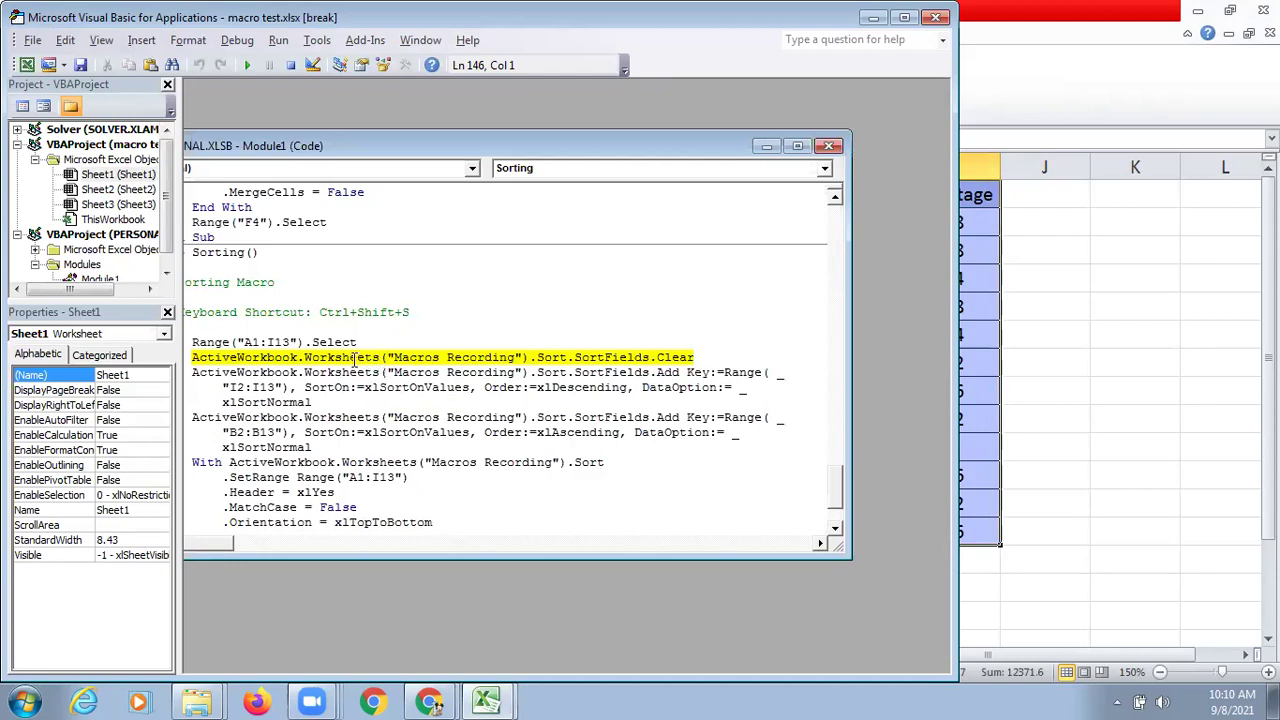
mouse_move(397, 432)
left_click(298, 357)
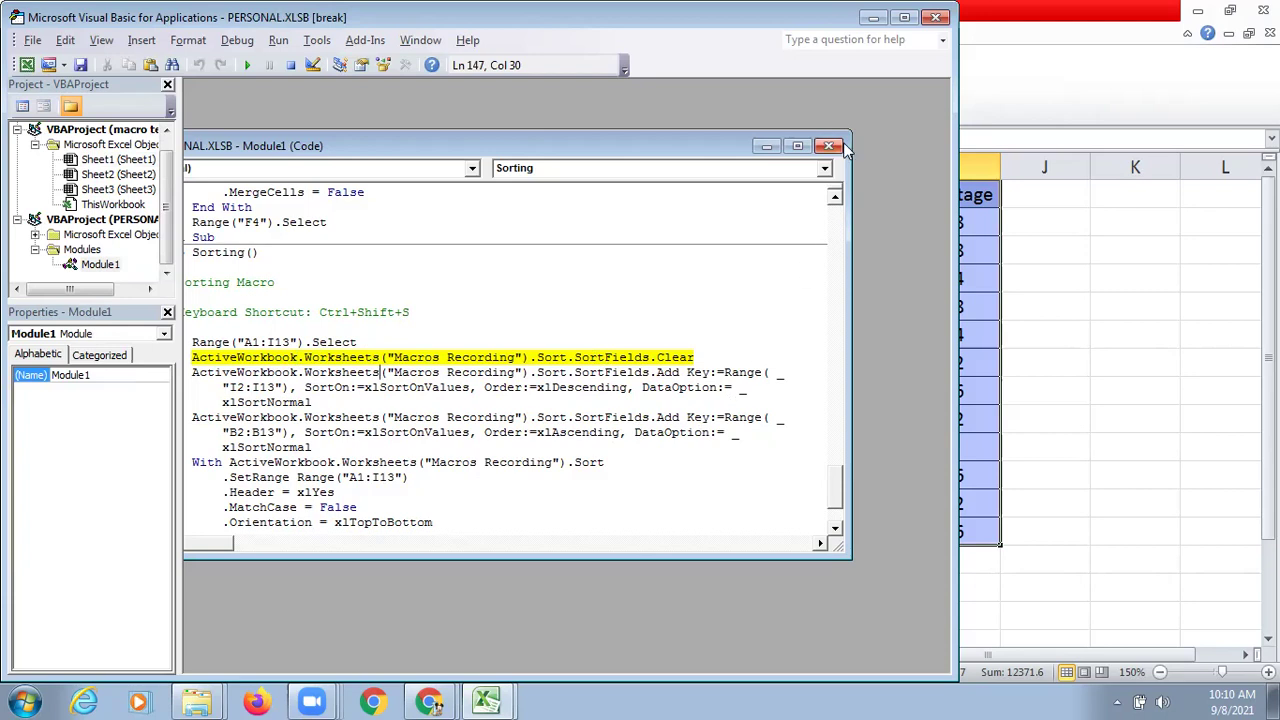
left_click(935, 17)
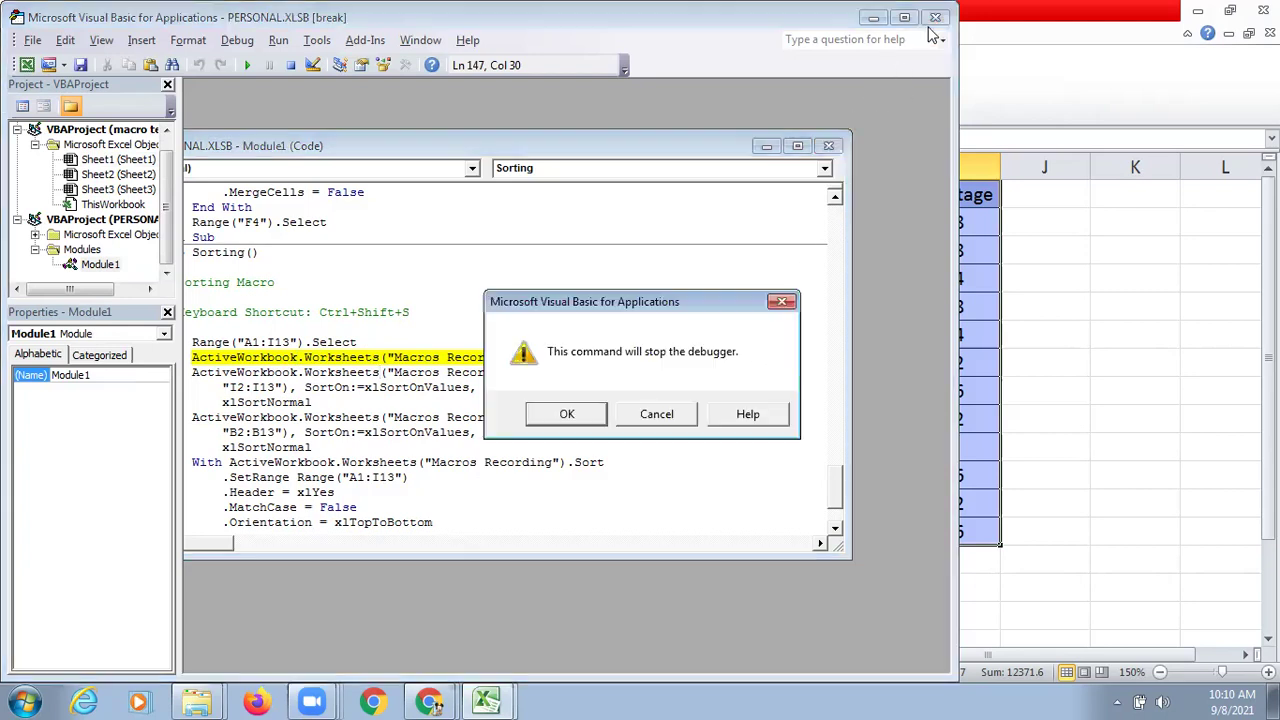
left_click(566, 414)
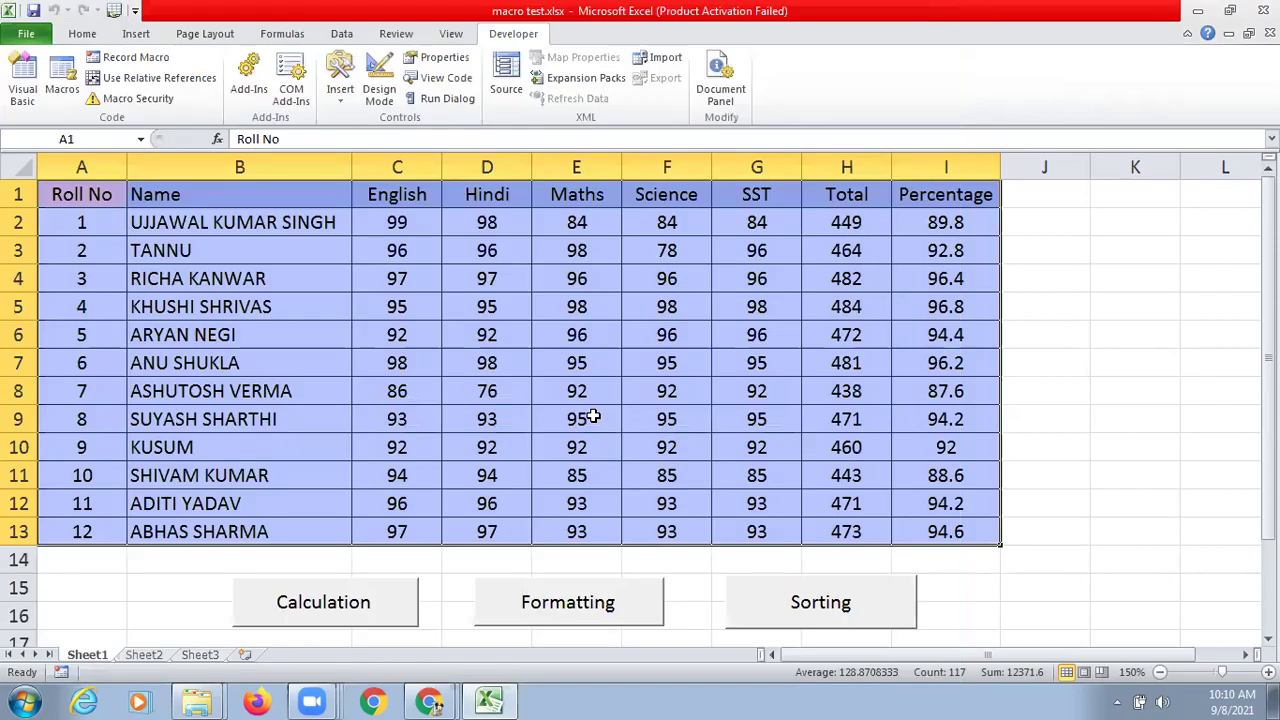
left_click(910, 530)
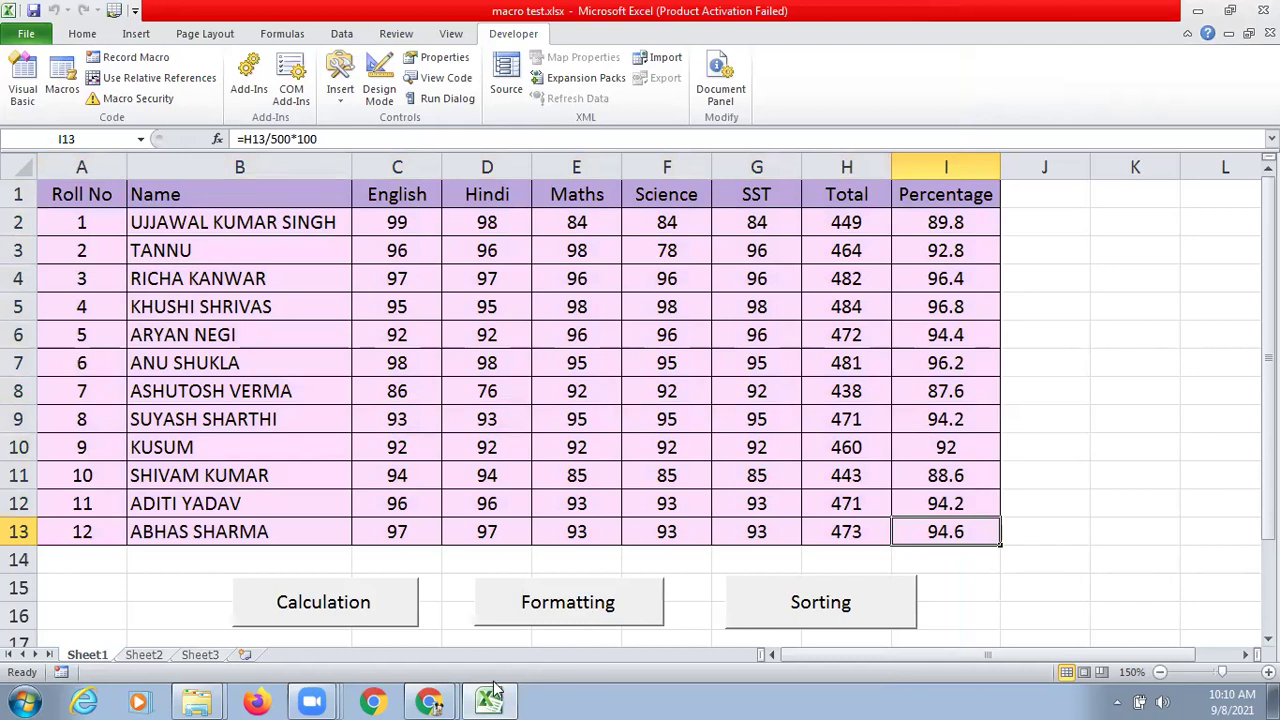
Review the macro assigned to the Formatting button and the available macro locations, and dismiss the assignment dialog.
right_click(605, 601)
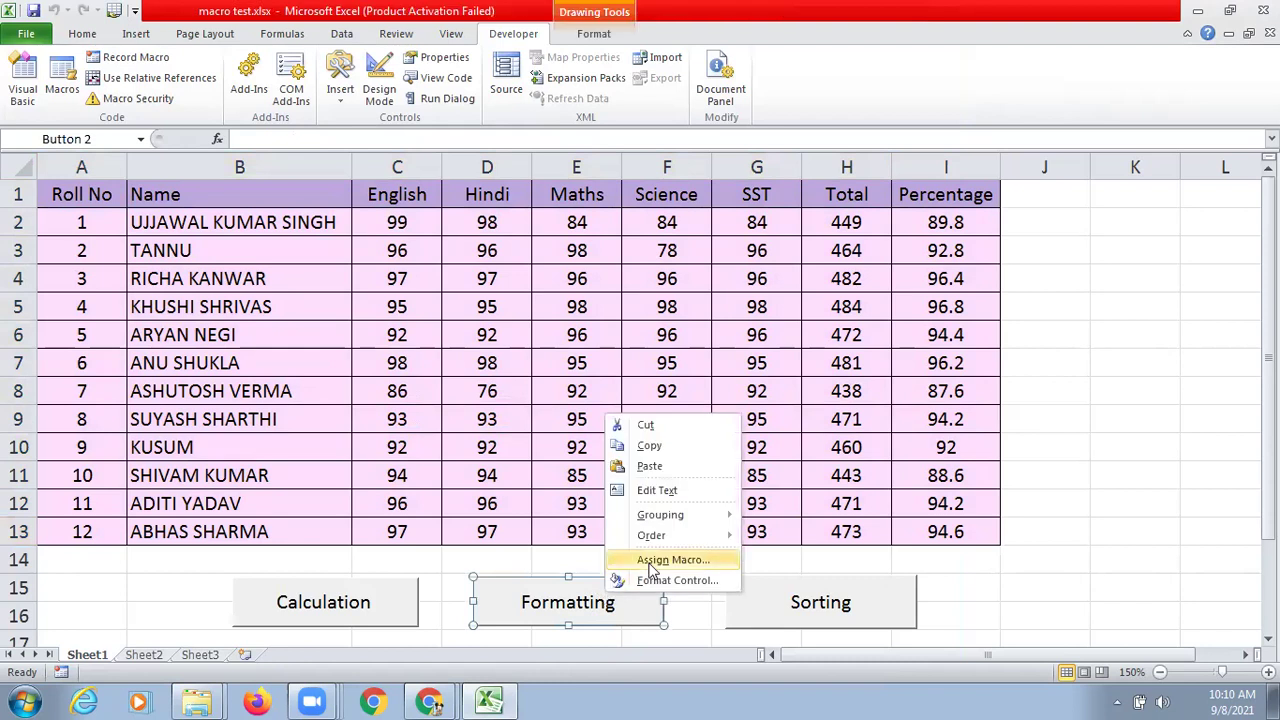
left_click(652, 564)
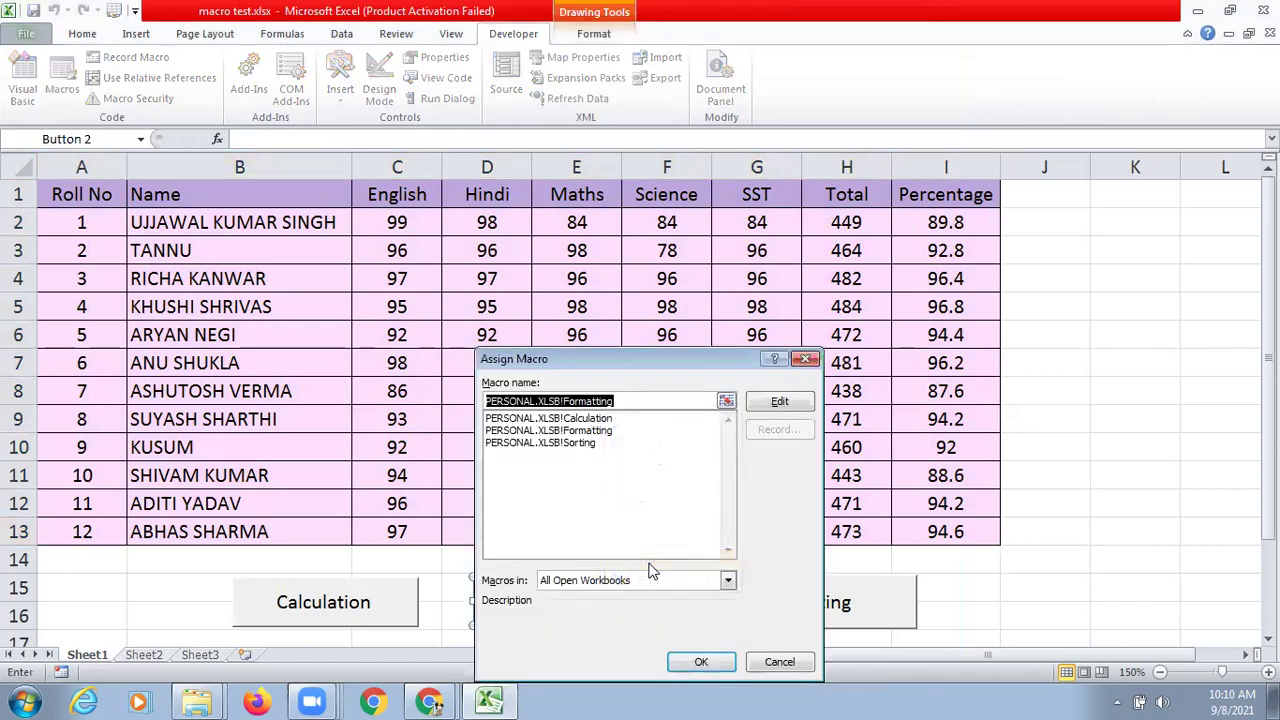
left_click(586, 431)
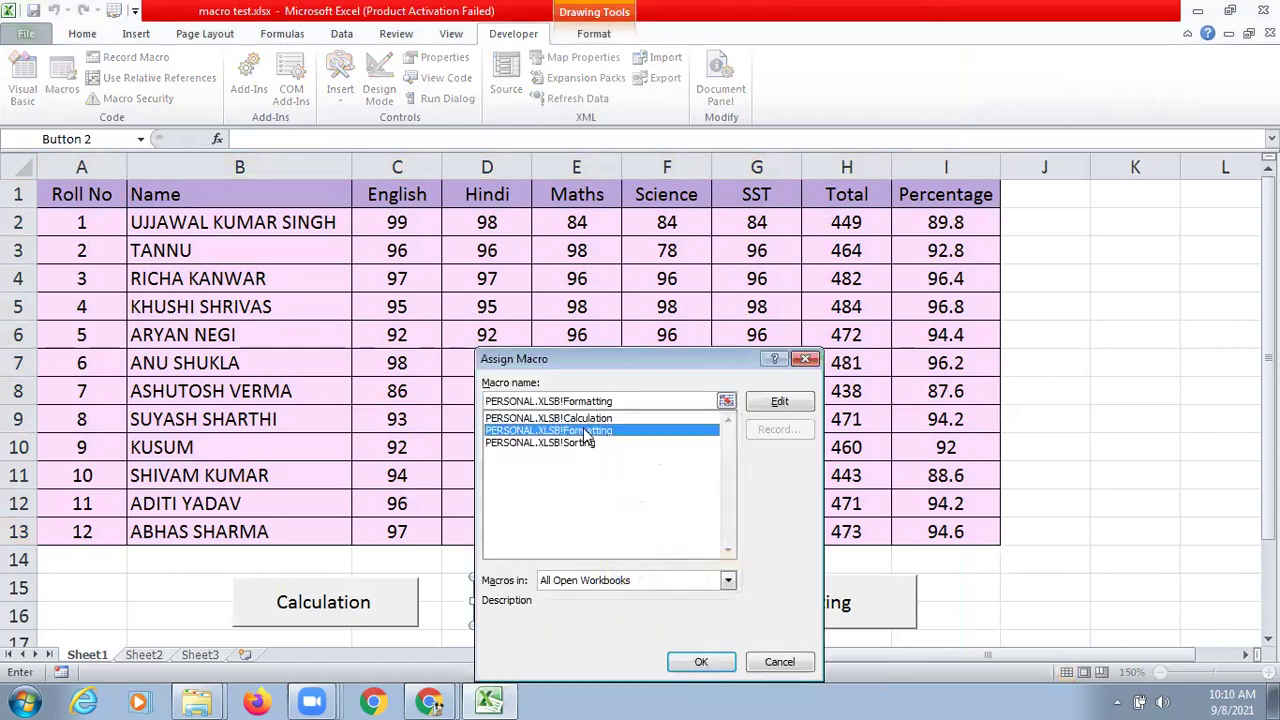
left_click(727, 583)
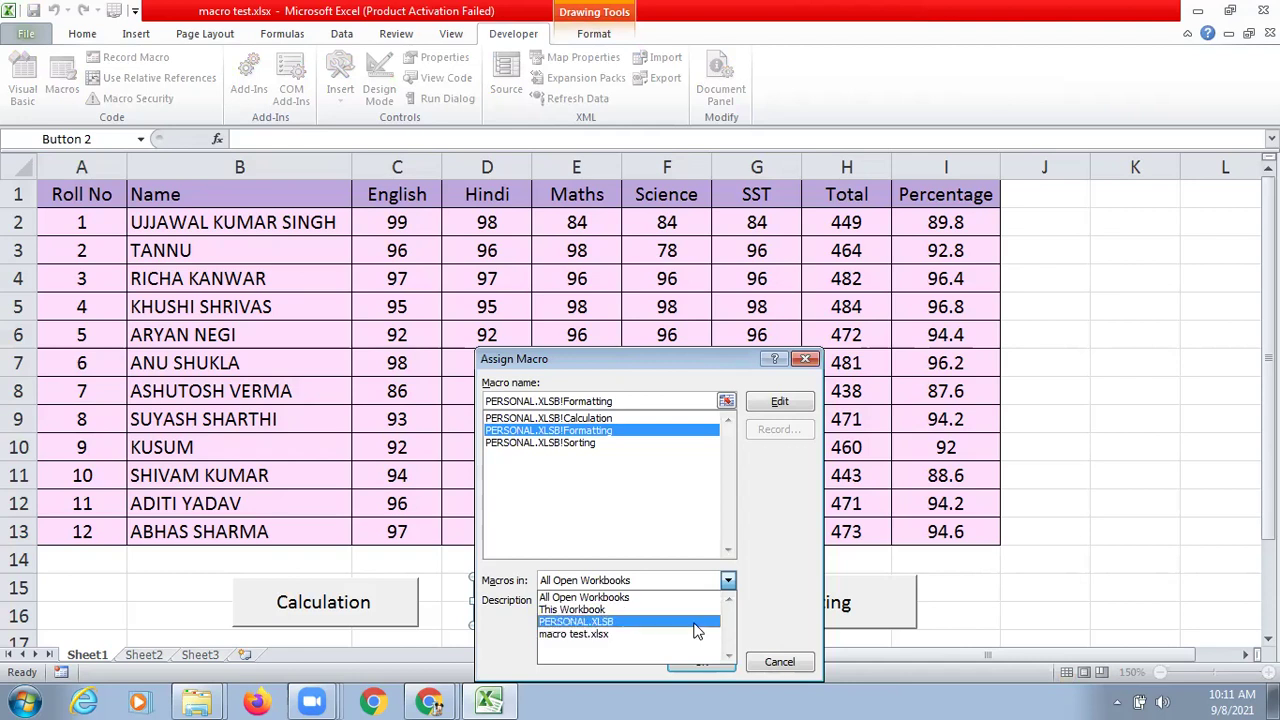
left_click(798, 512)
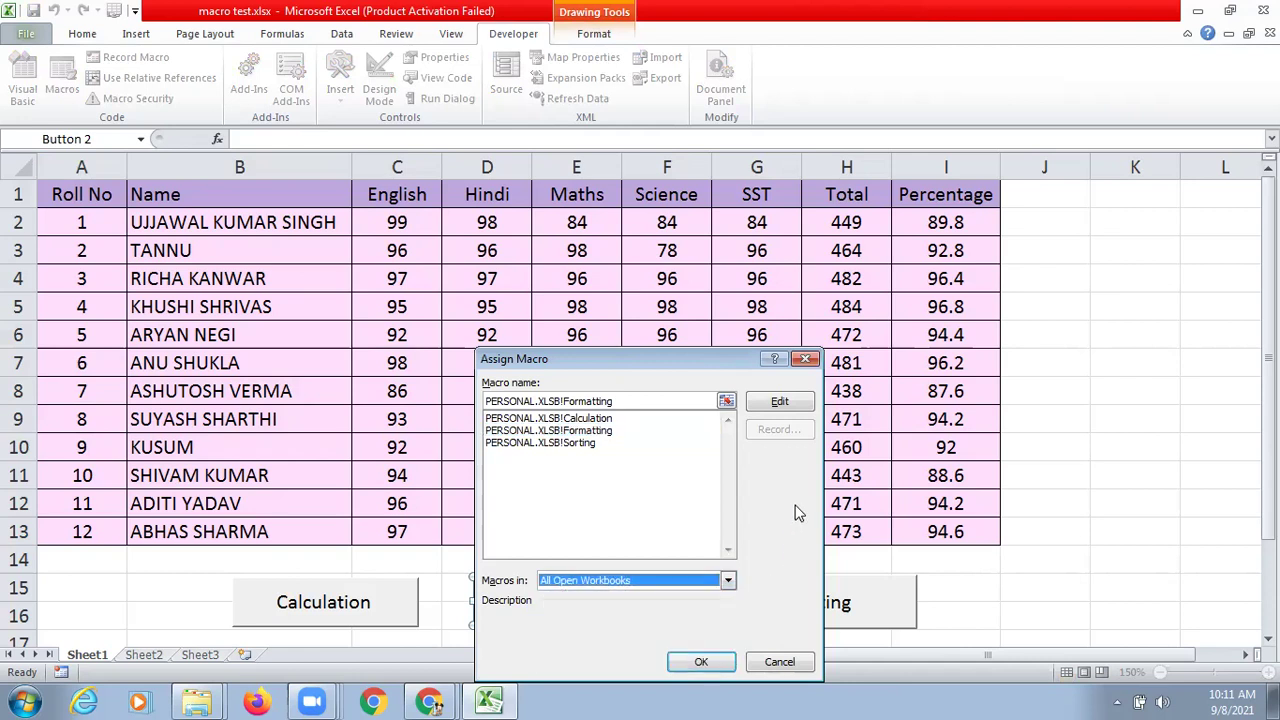
left_click(807, 362)
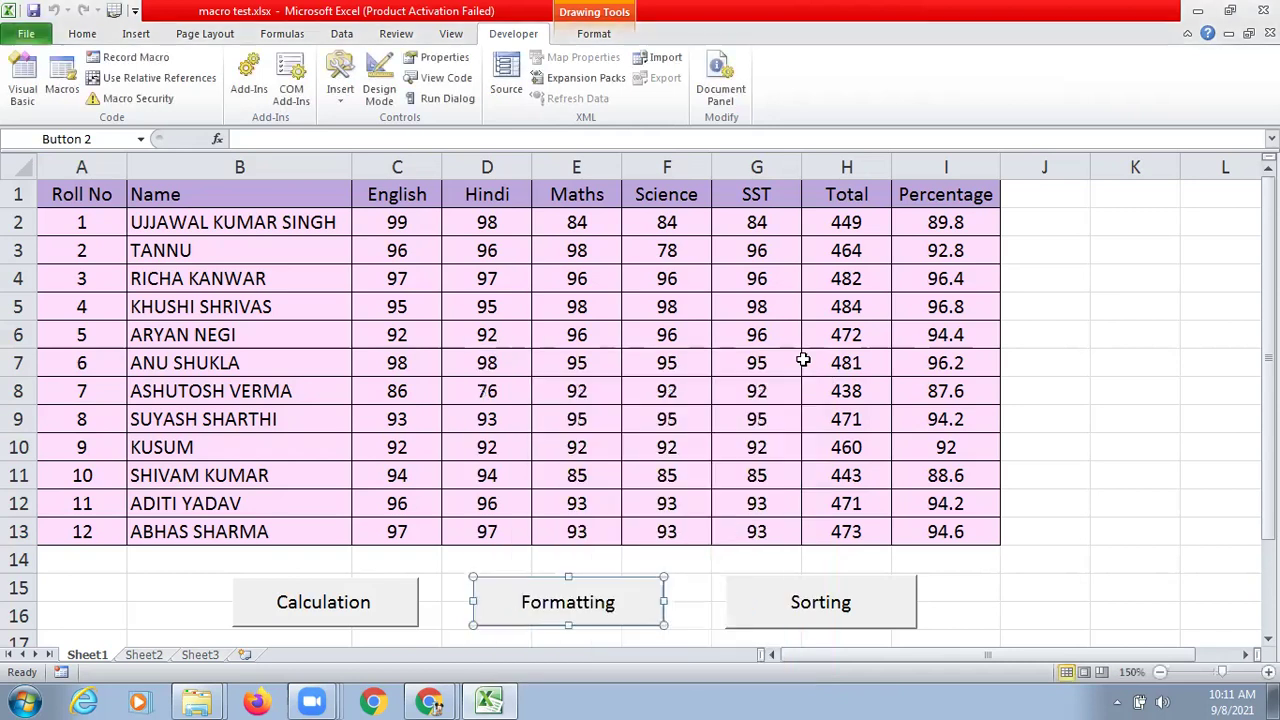
left_click(944, 505)
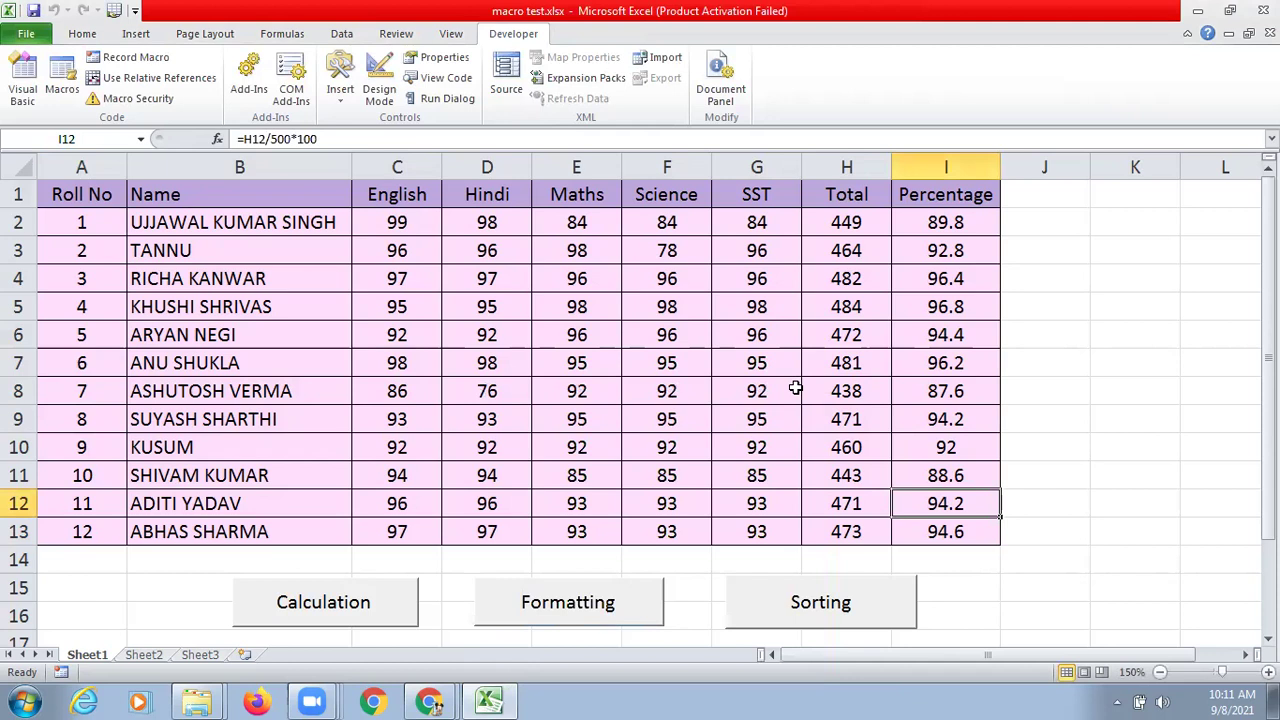